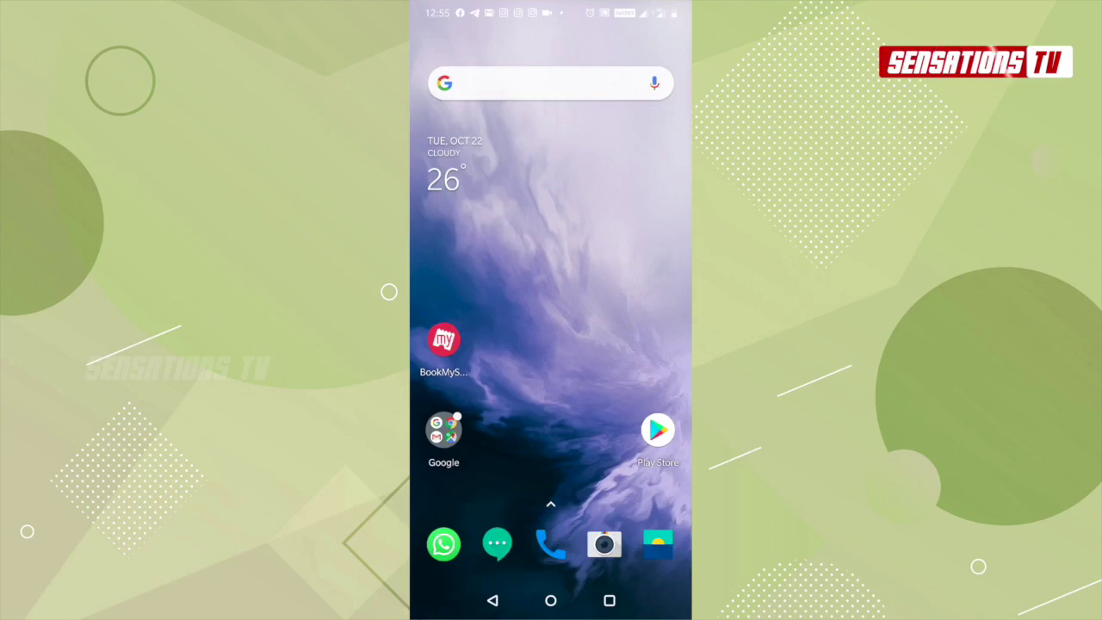
- Search the store for 'adobe premiere rush' from the search history, then return to the home screen
click(658, 431)
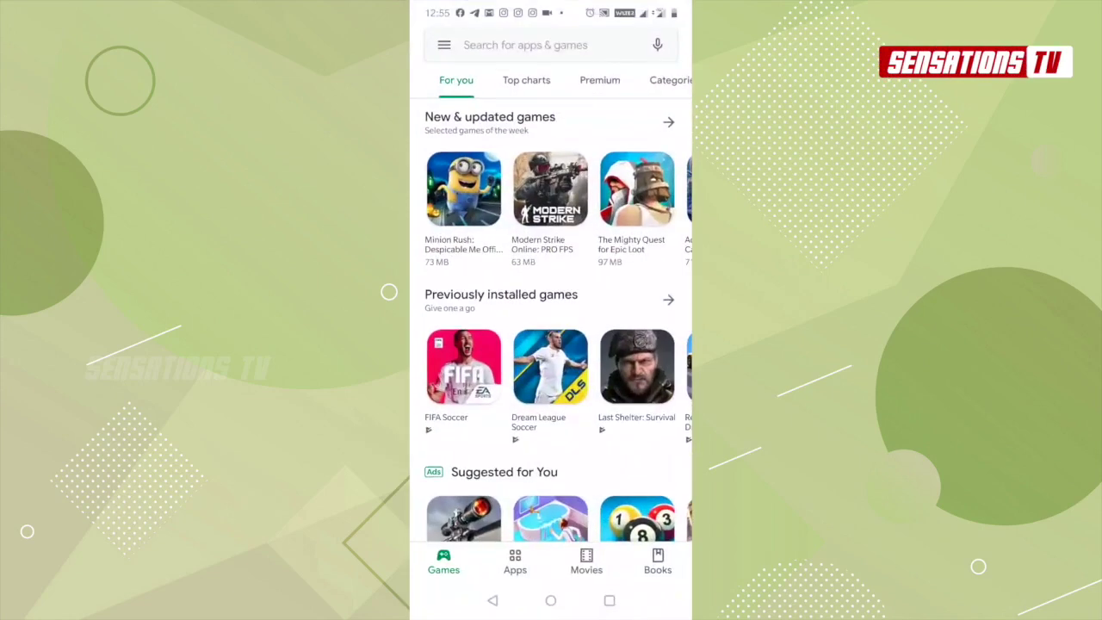
click(526, 45)
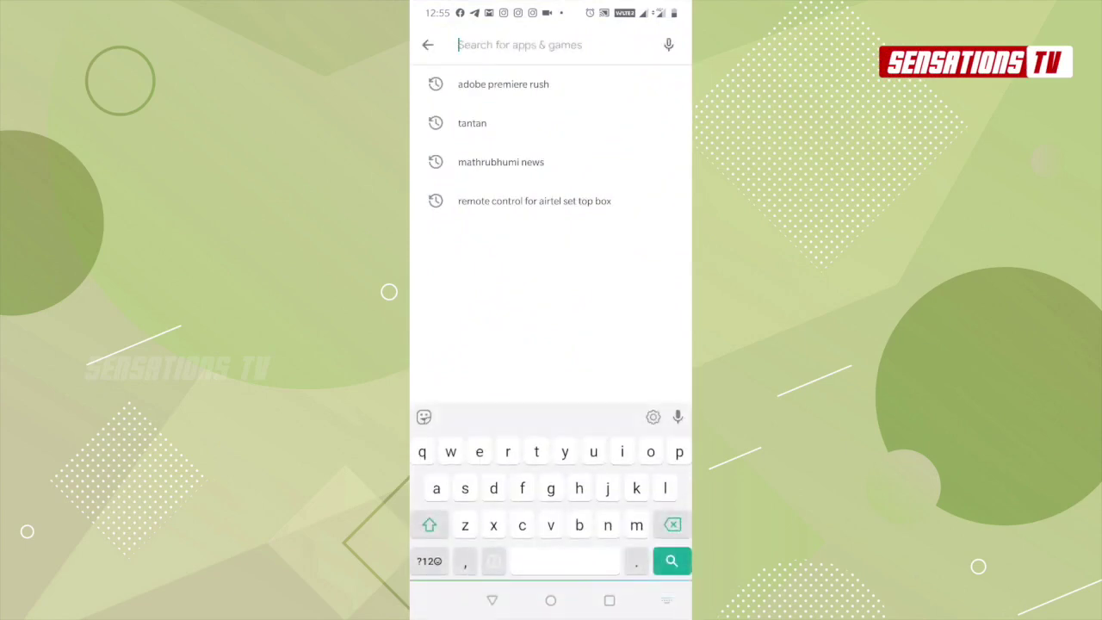
click(503, 83)
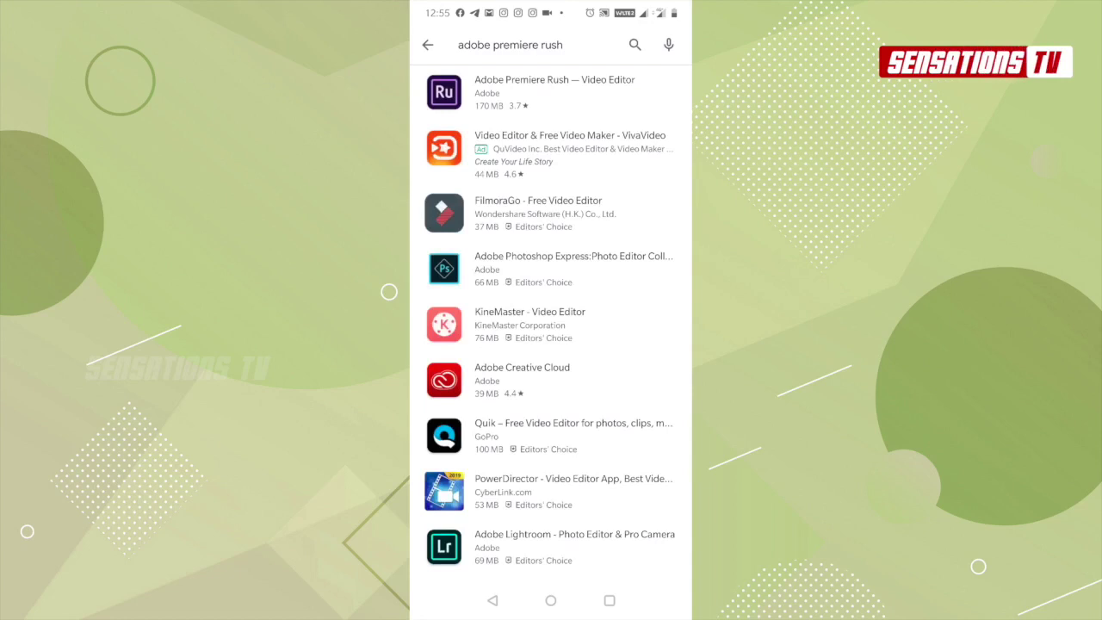
click(551, 601)
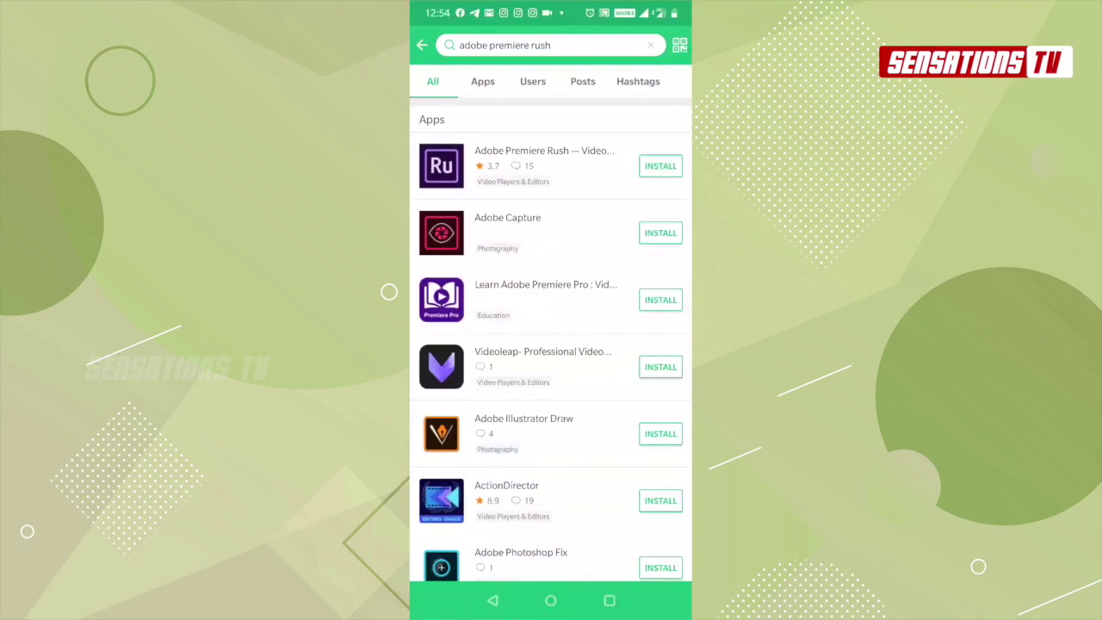
- Install Adobe Premiere Rush from APKPure, accepting the download over cellular data
click(661, 166)
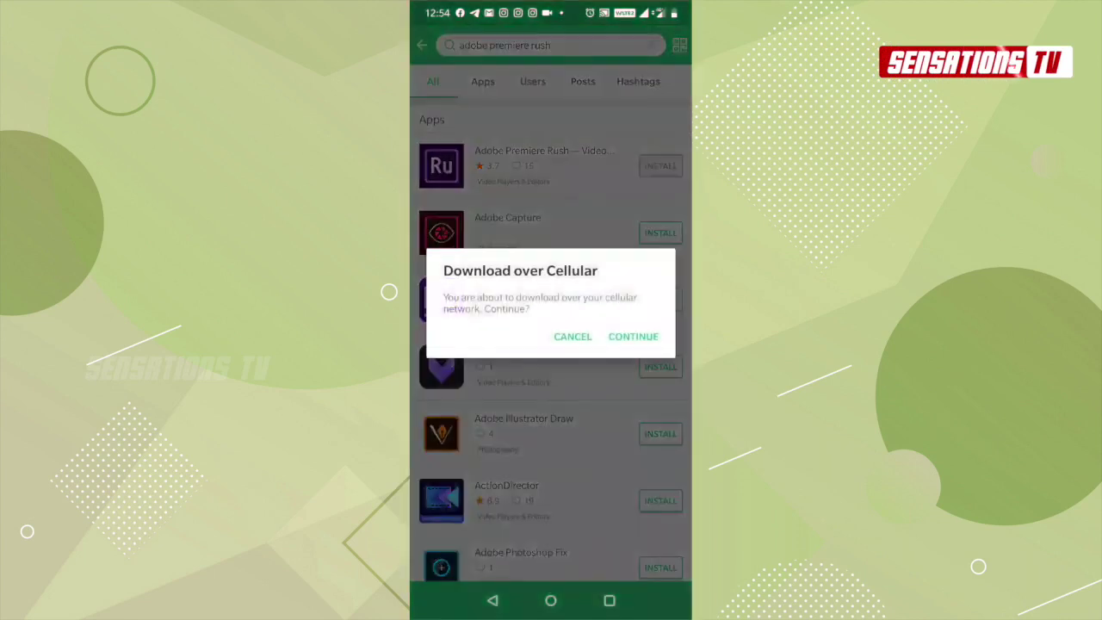
click(633, 336)
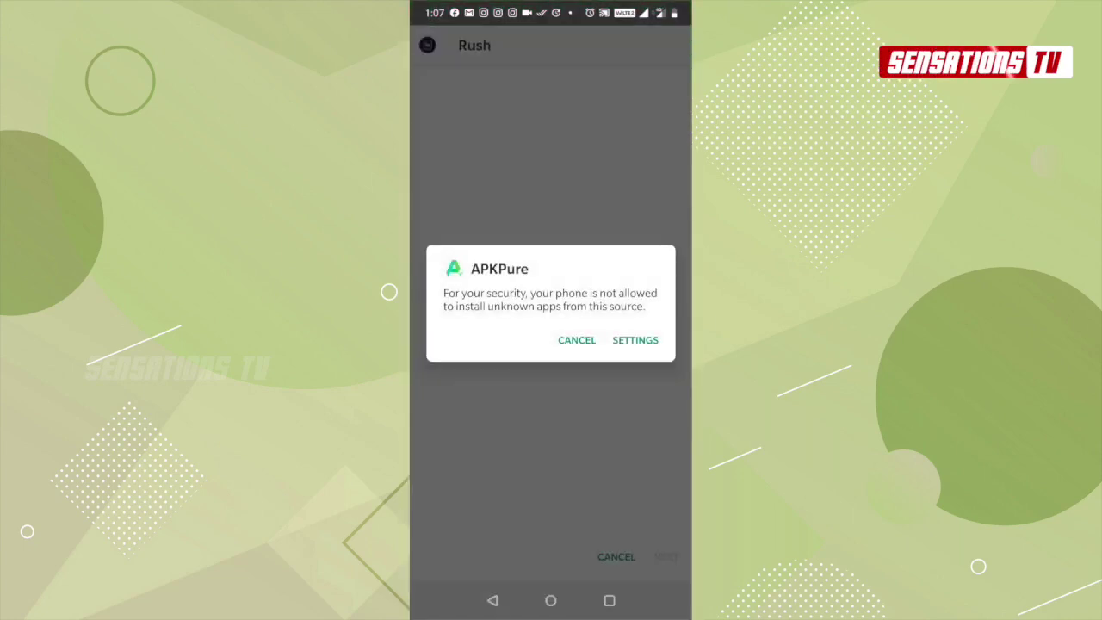
- Turn on 'Allow from this source' for APKPure and confirm installing Premiere Rush
click(635, 340)
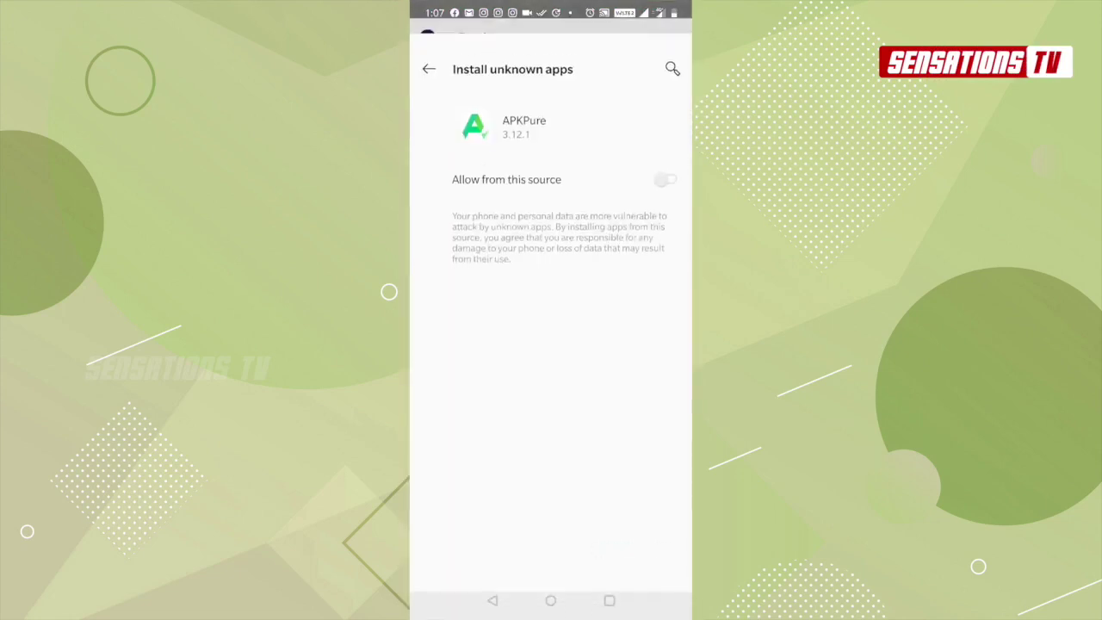
click(671, 169)
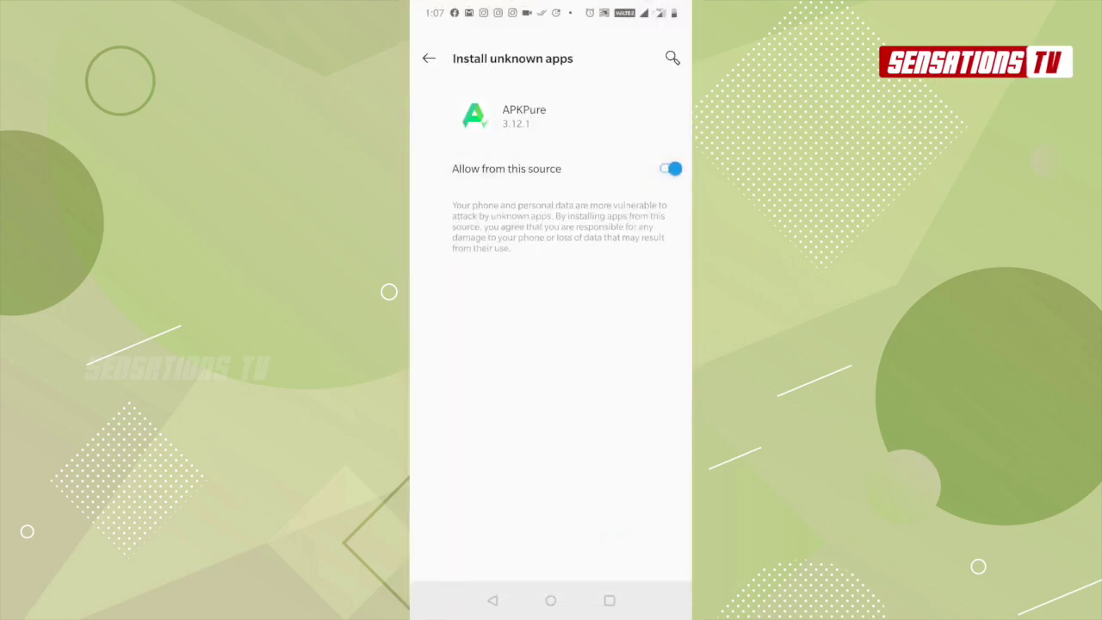
click(429, 57)
click(660, 556)
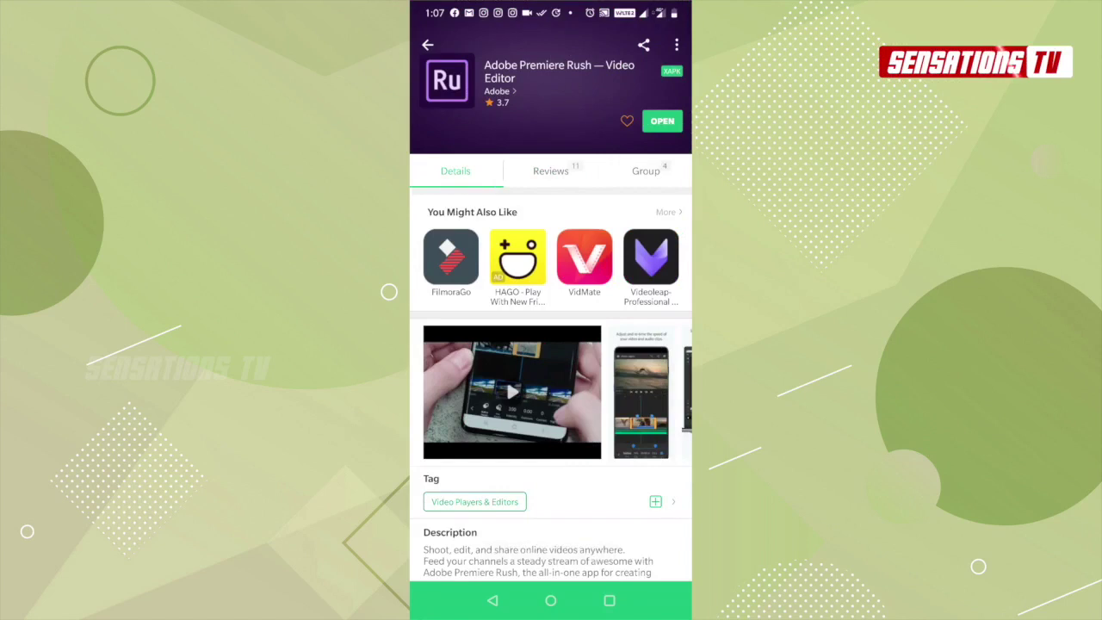
- Open the newly installed Premiere Rush from APKPure and sign in from the welcome screen
click(662, 121)
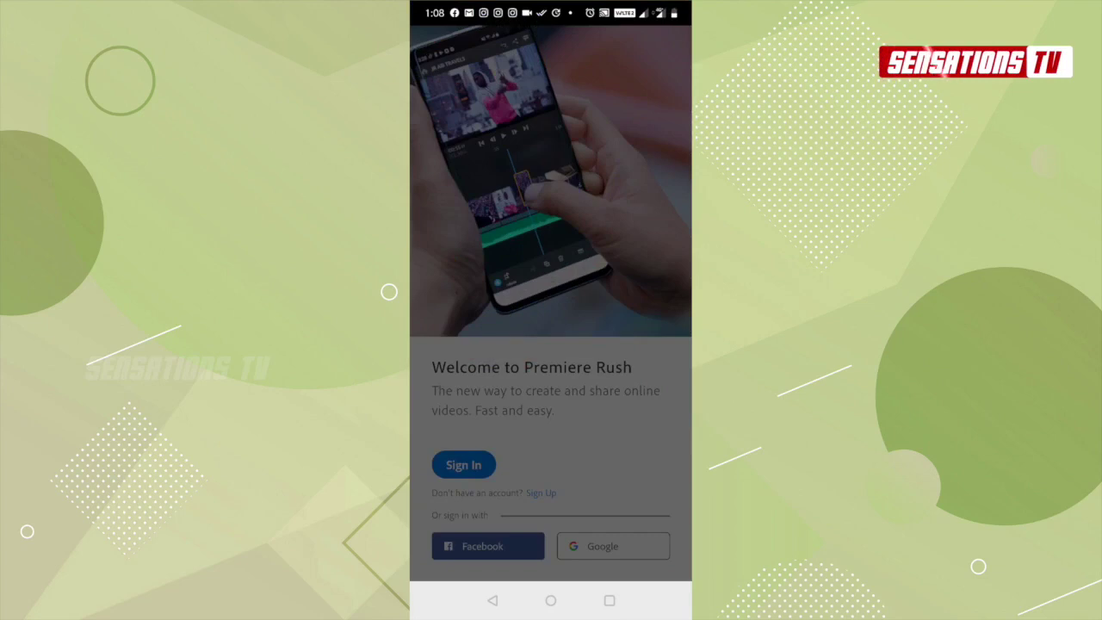
click(463, 465)
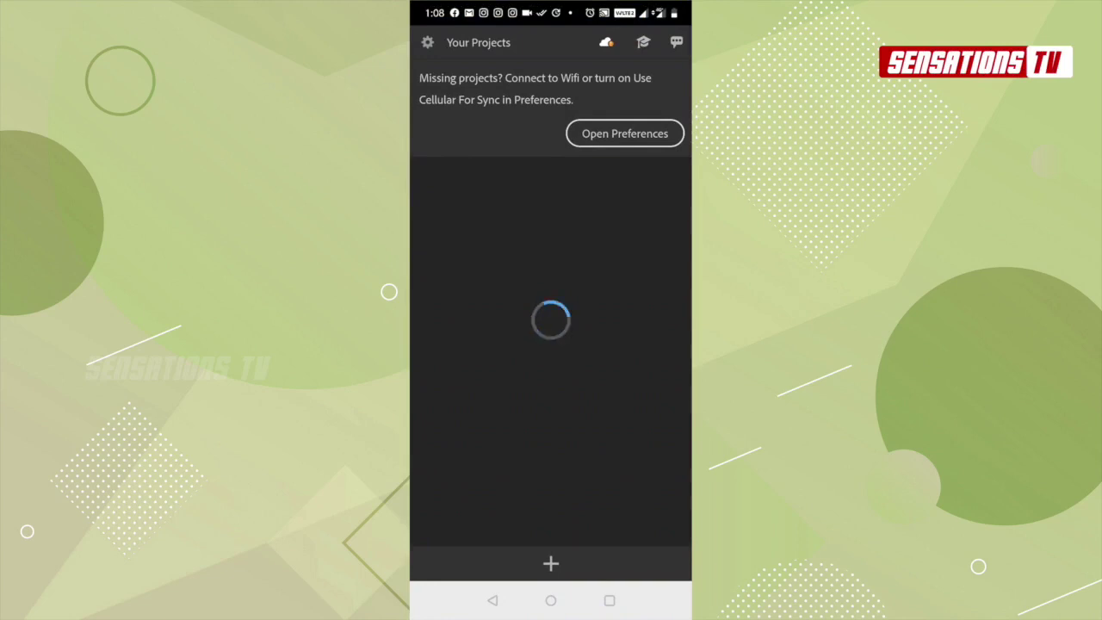
- Start a project with + Create New Project to reach the Locations media picker
click(551, 375)
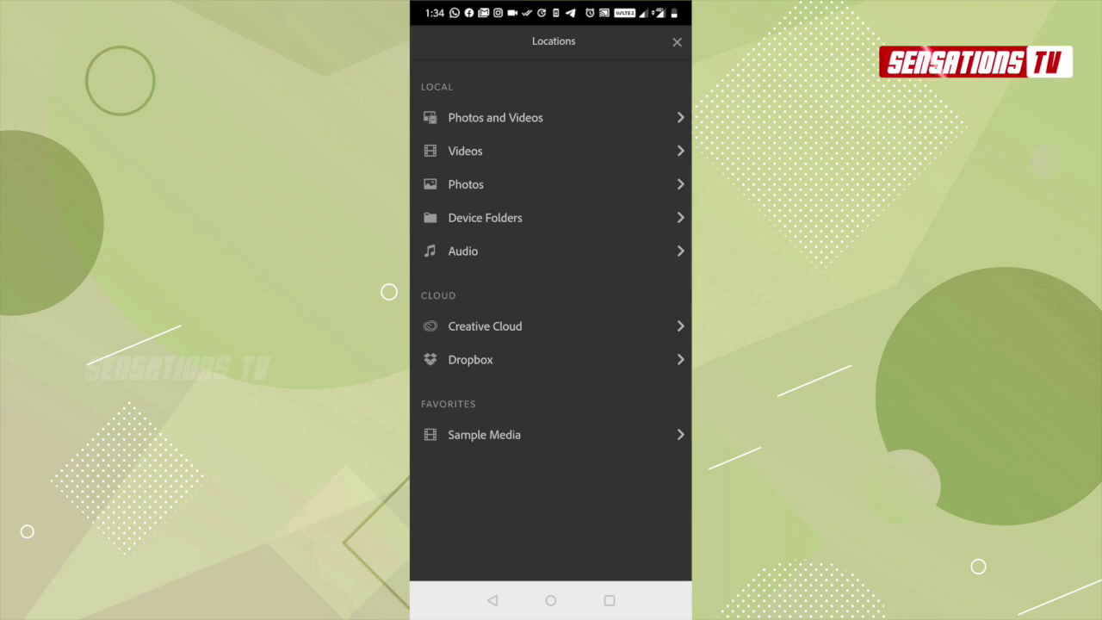
- Select the first four clips from the phone's Videos
click(482, 150)
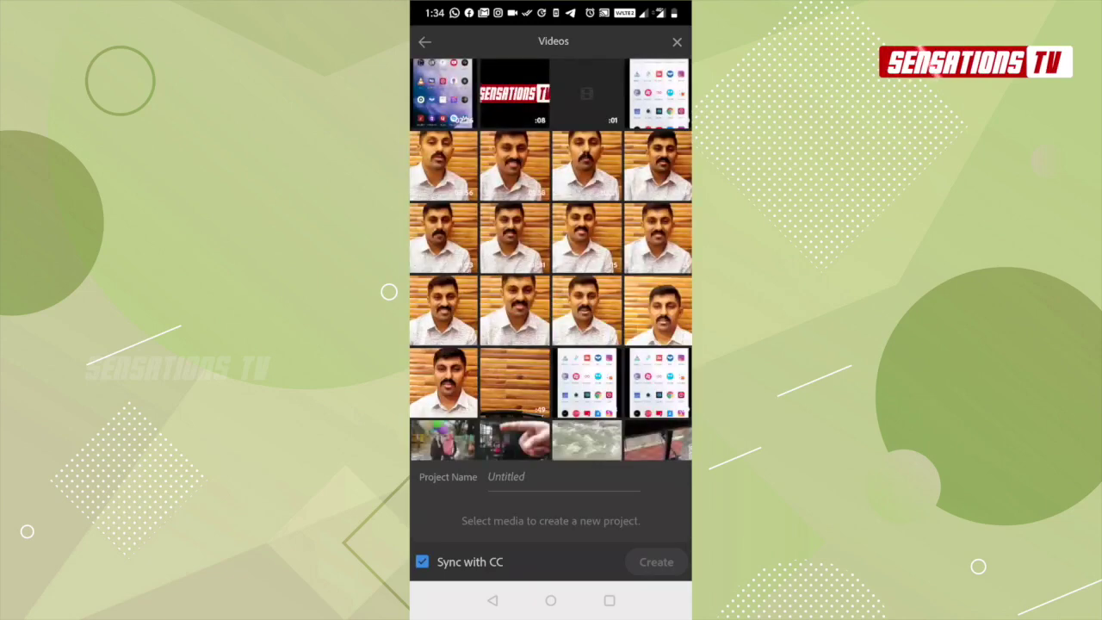
click(444, 166)
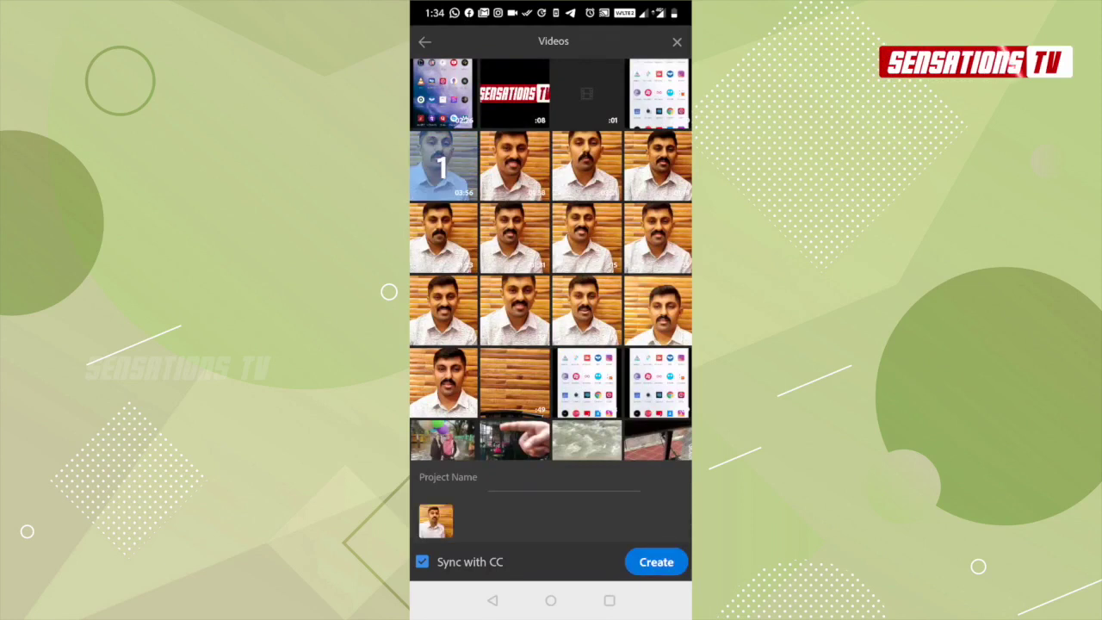
click(514, 166)
click(587, 167)
click(657, 166)
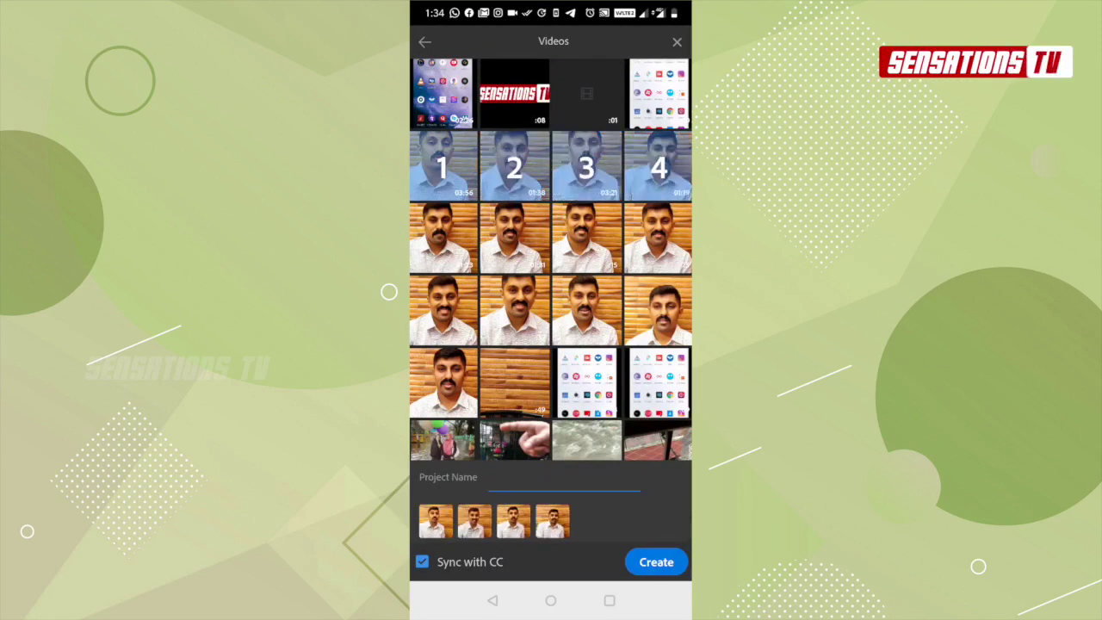
- Name the project 'editing' and create it
click(564, 482)
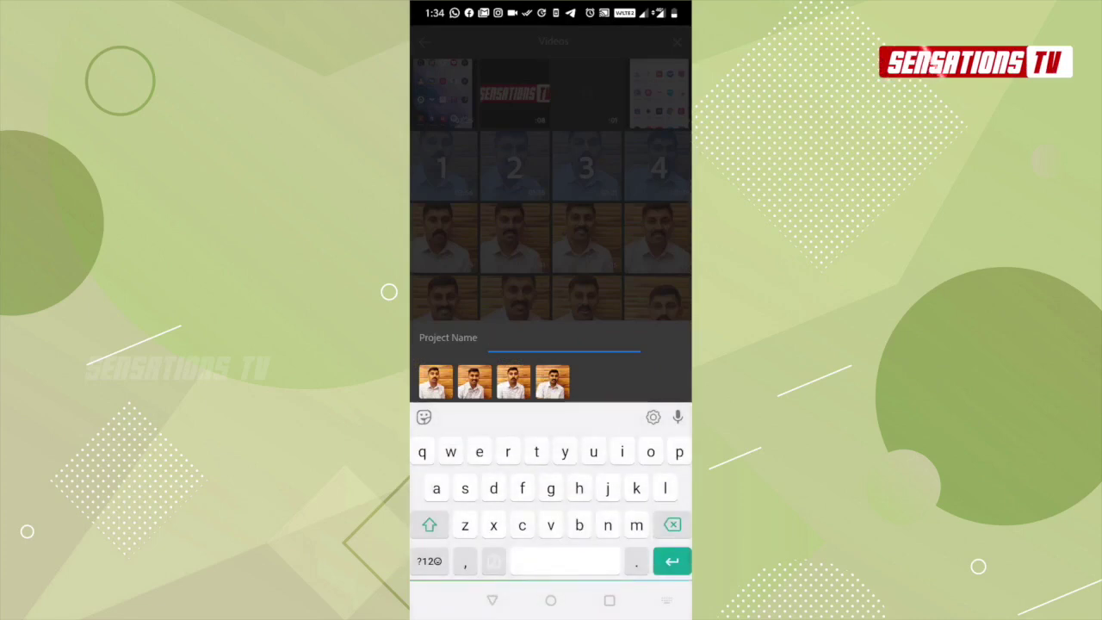
text(editing)
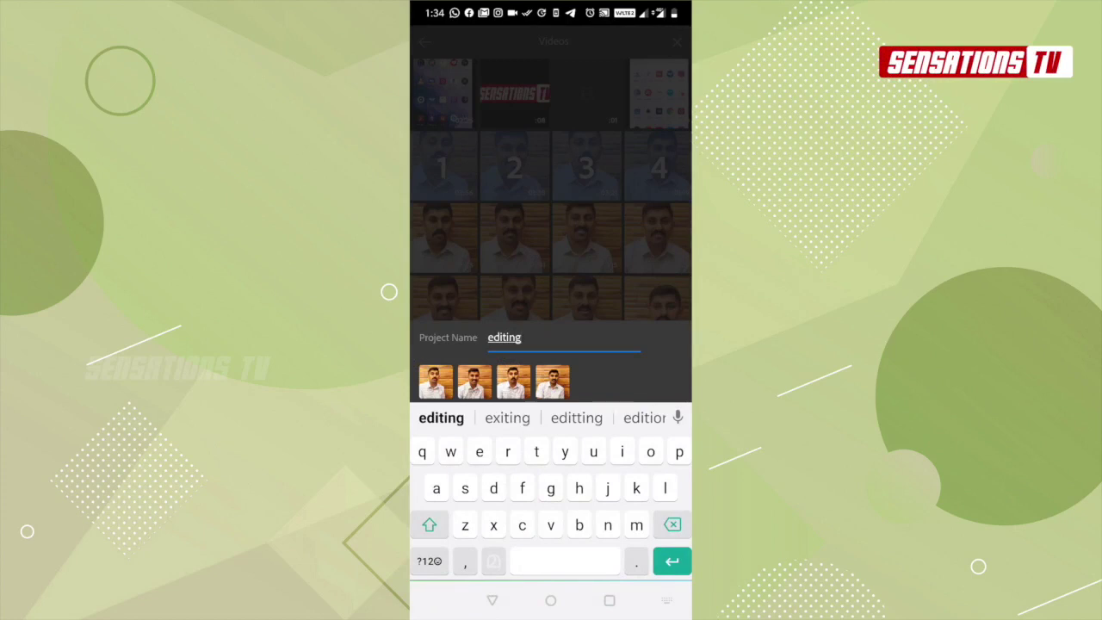
key(Return)
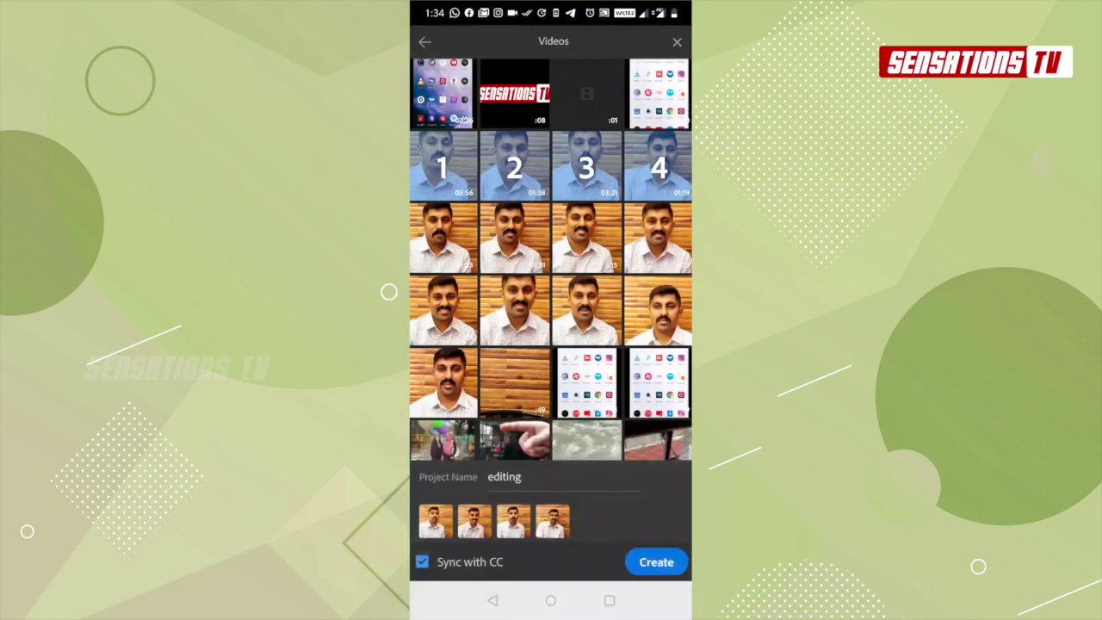
click(656, 561)
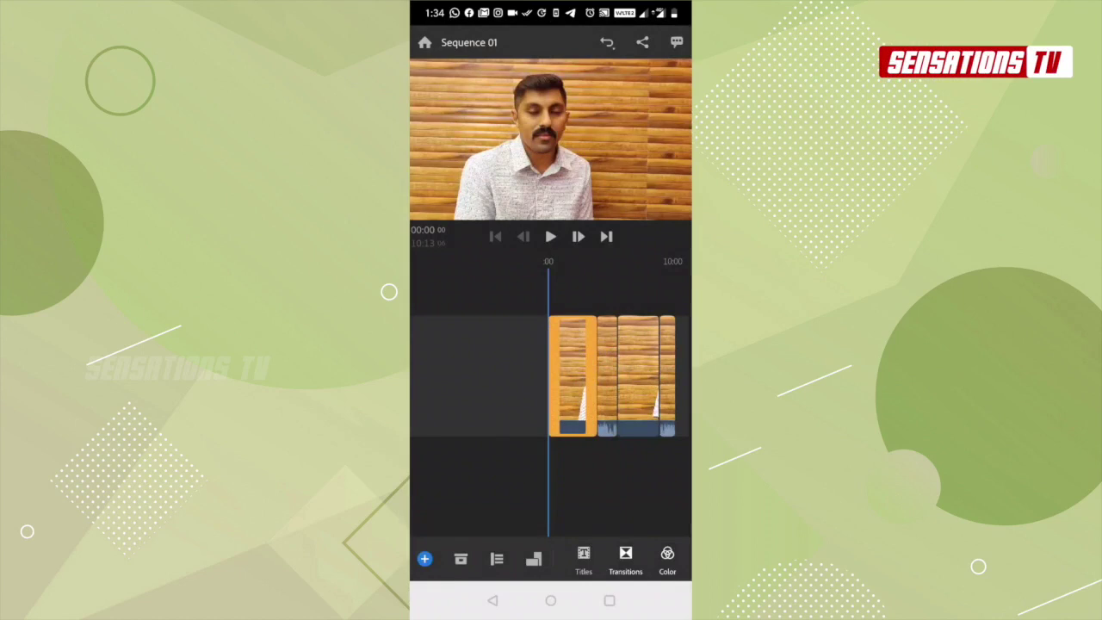
- Show the track controls and toggle the video track's visibility off and back on
click(497, 558)
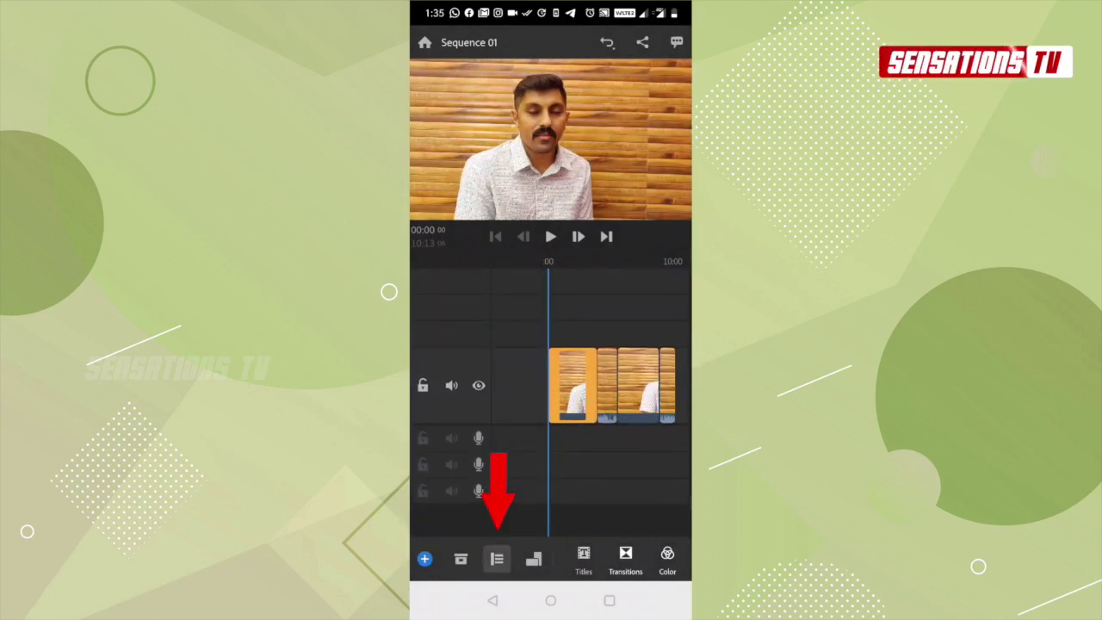
click(479, 385)
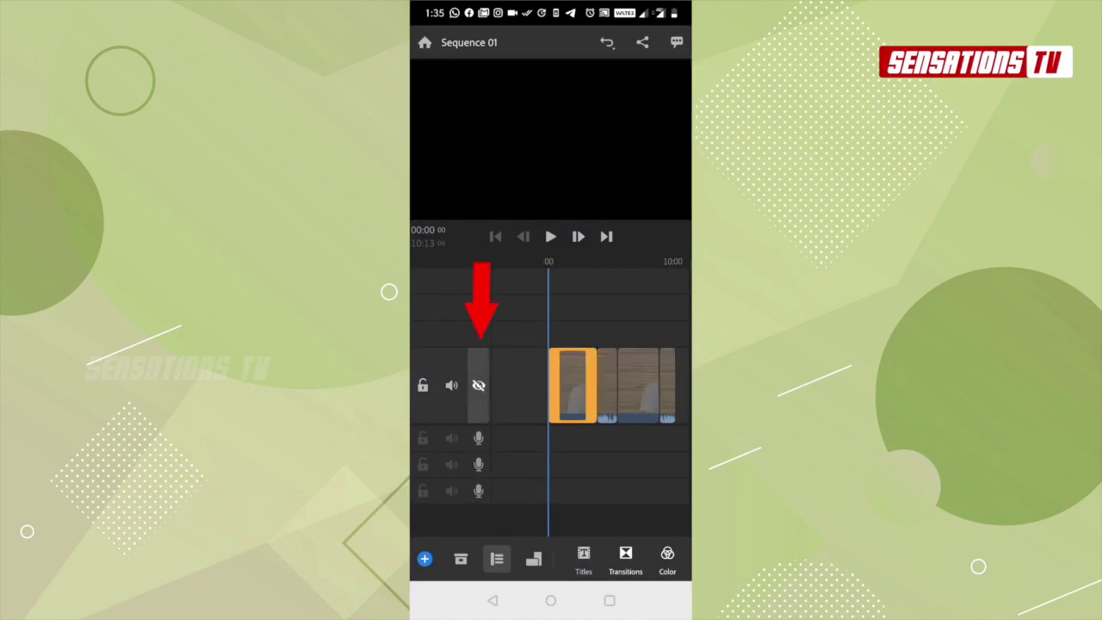
click(479, 385)
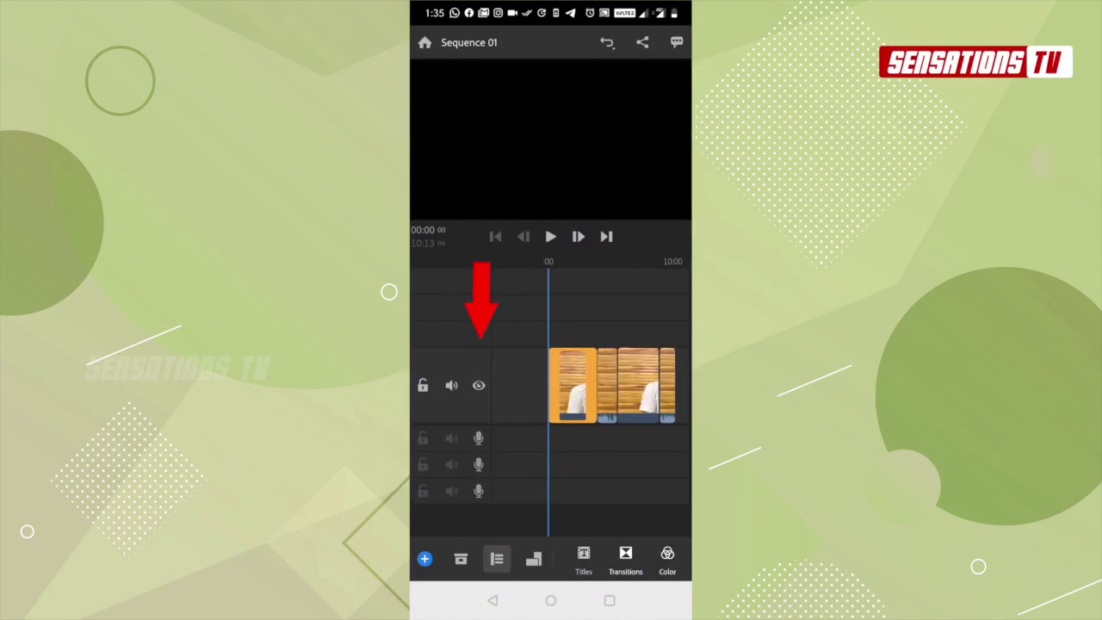
mouse_move(603, 385)
mouse_down()
mouse_move(587, 385)
mouse_move(598, 385)
mouse_up()
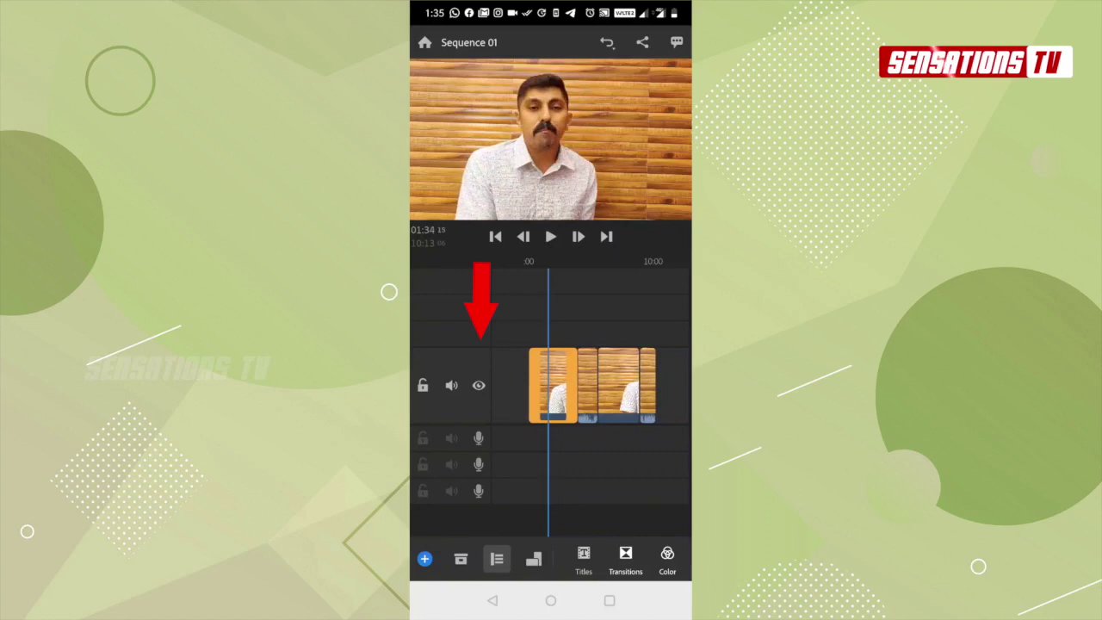
- Mute and unmute, then lock and unlock the video track, and bring up aspect-ratio options
click(451, 385)
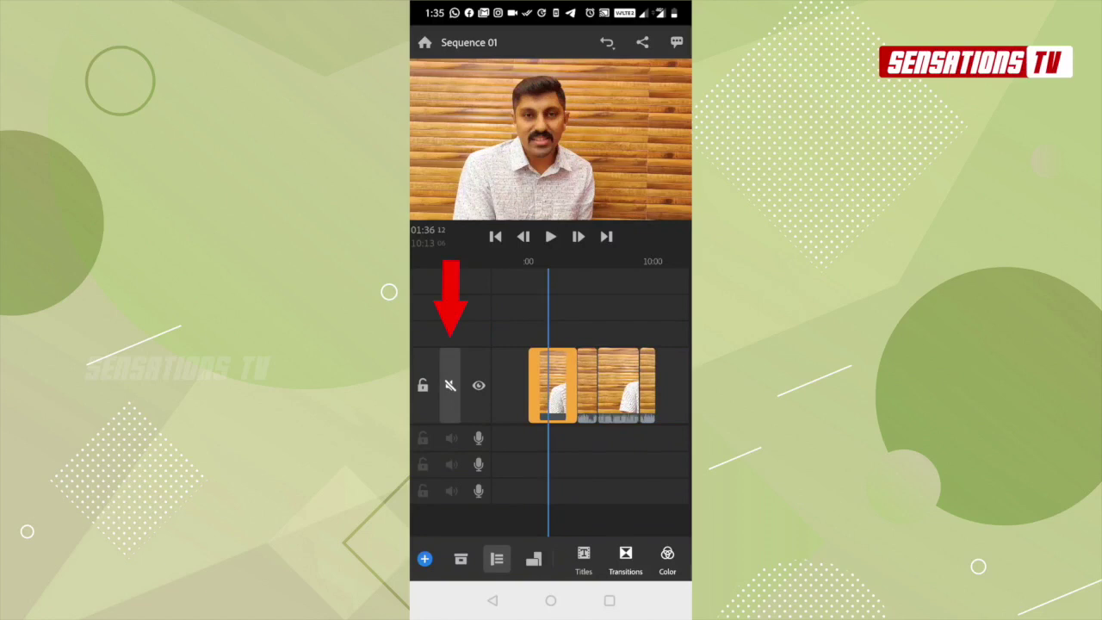
click(450, 385)
click(422, 385)
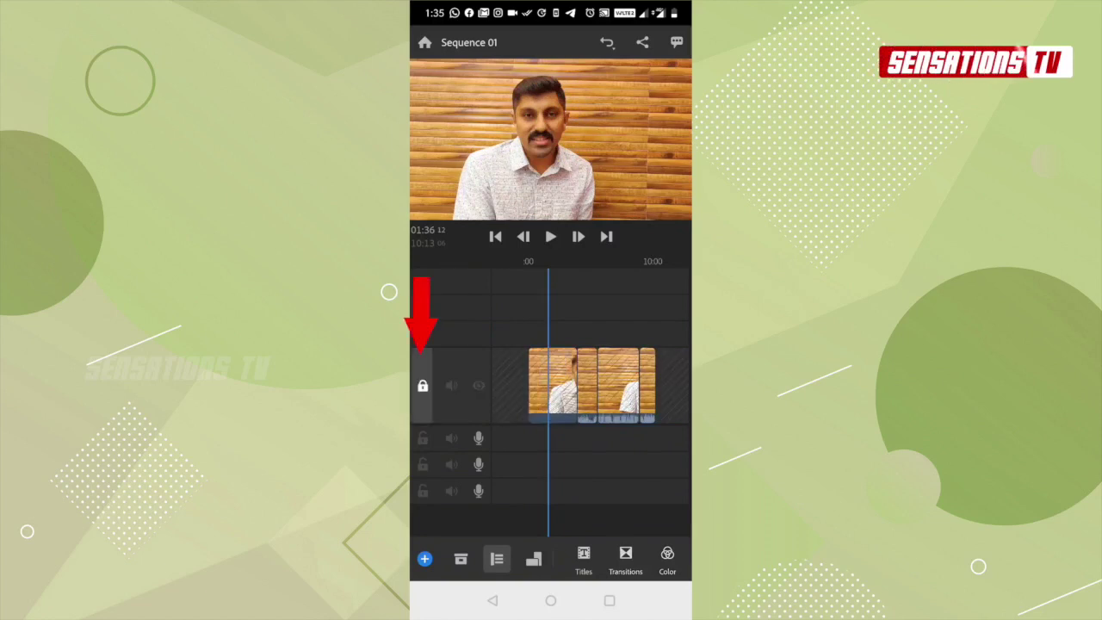
click(422, 385)
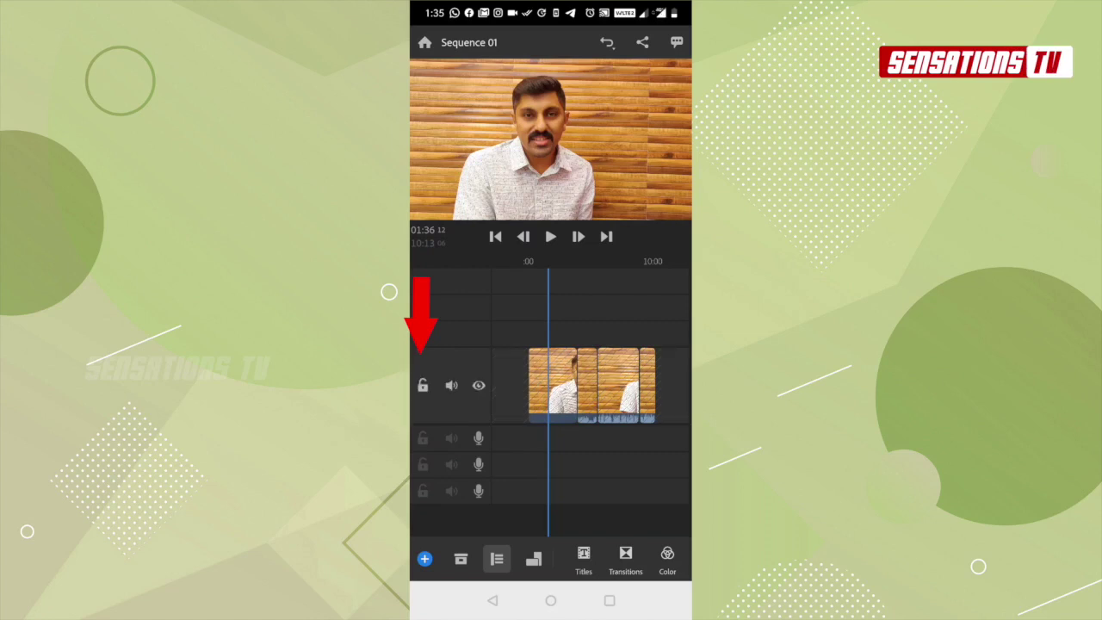
click(534, 559)
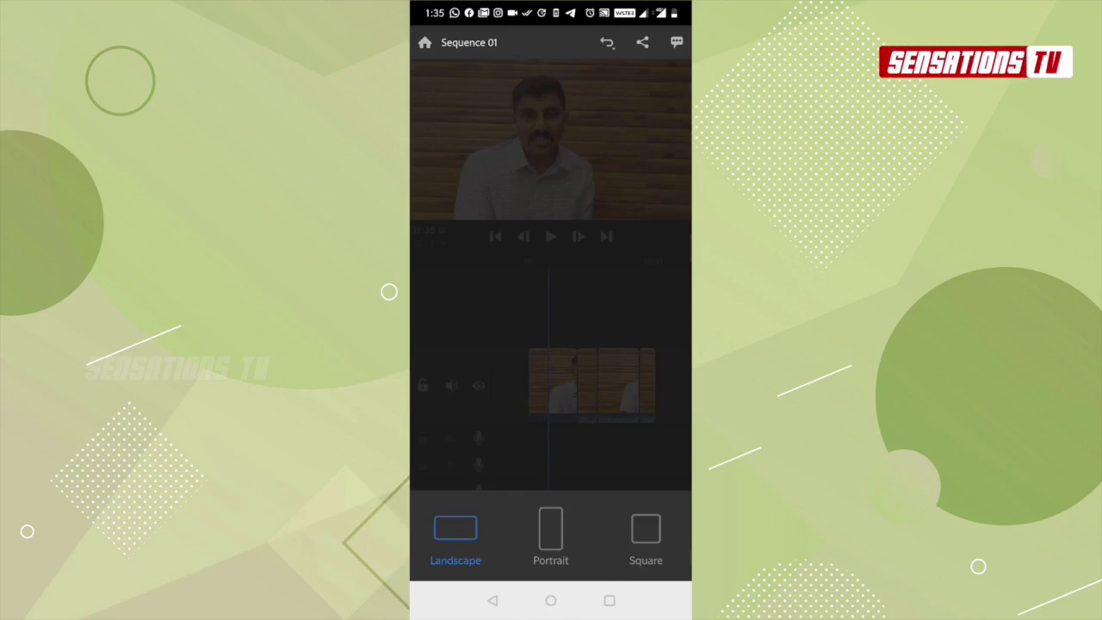
- Switch Sequence 01 to Portrait, then Square, then back to Landscape 16:9
click(551, 534)
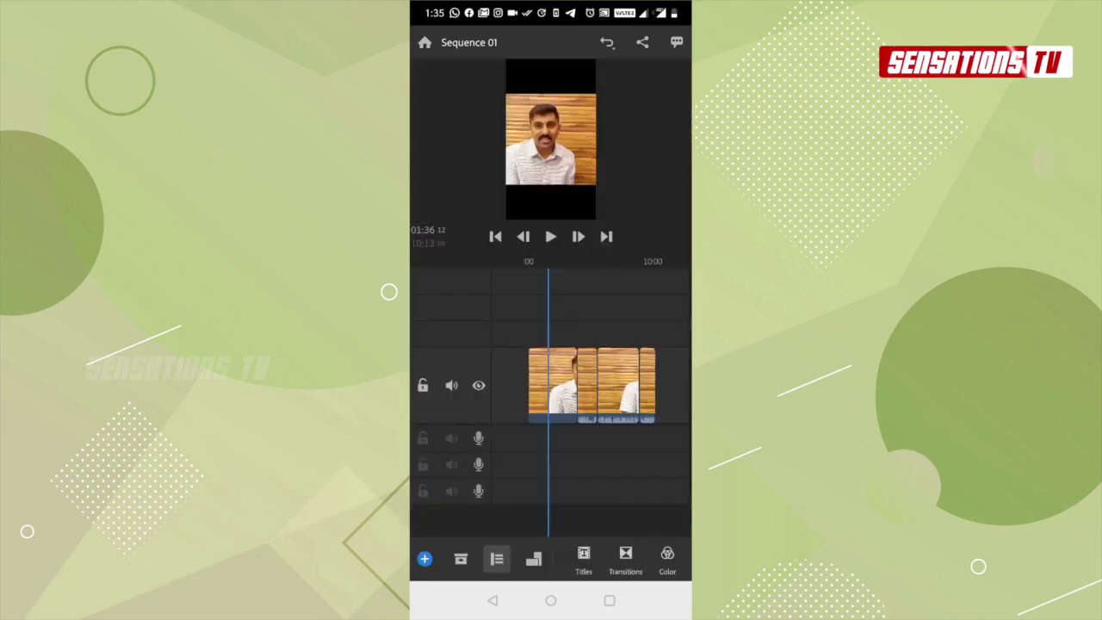
click(497, 559)
click(645, 532)
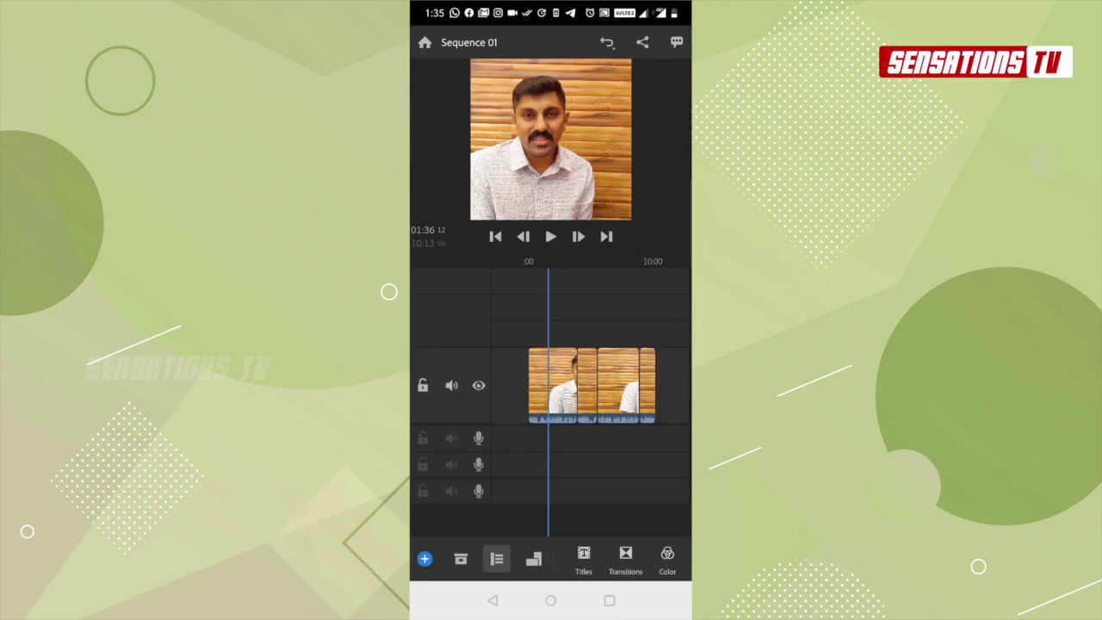
click(496, 559)
click(455, 527)
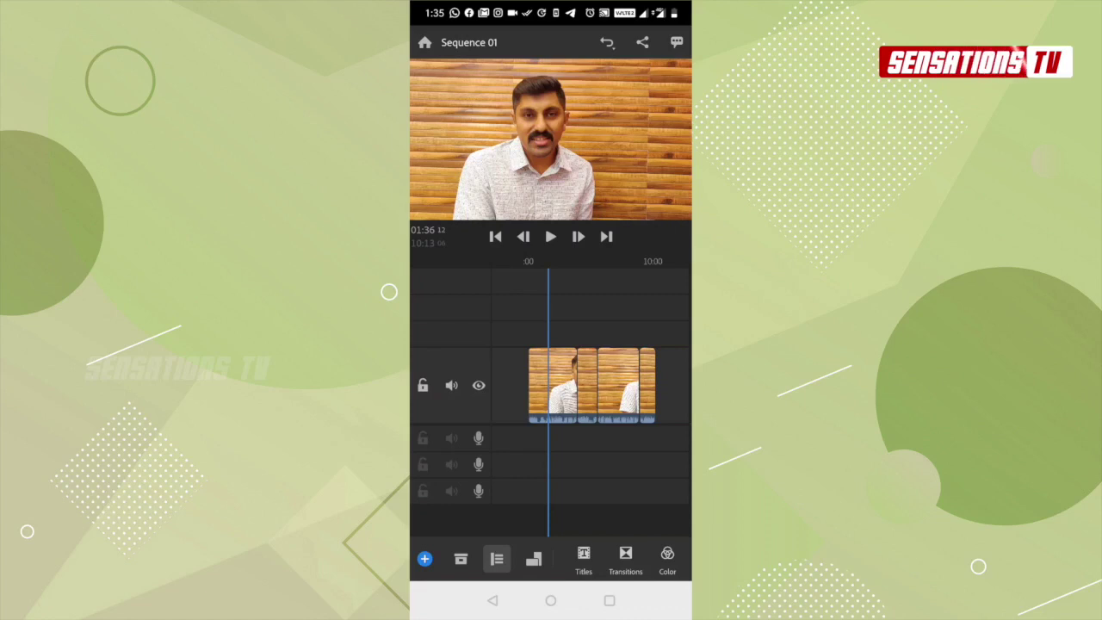
- Select the first clip and enlarge its scale slightly in Transform
click(592, 385)
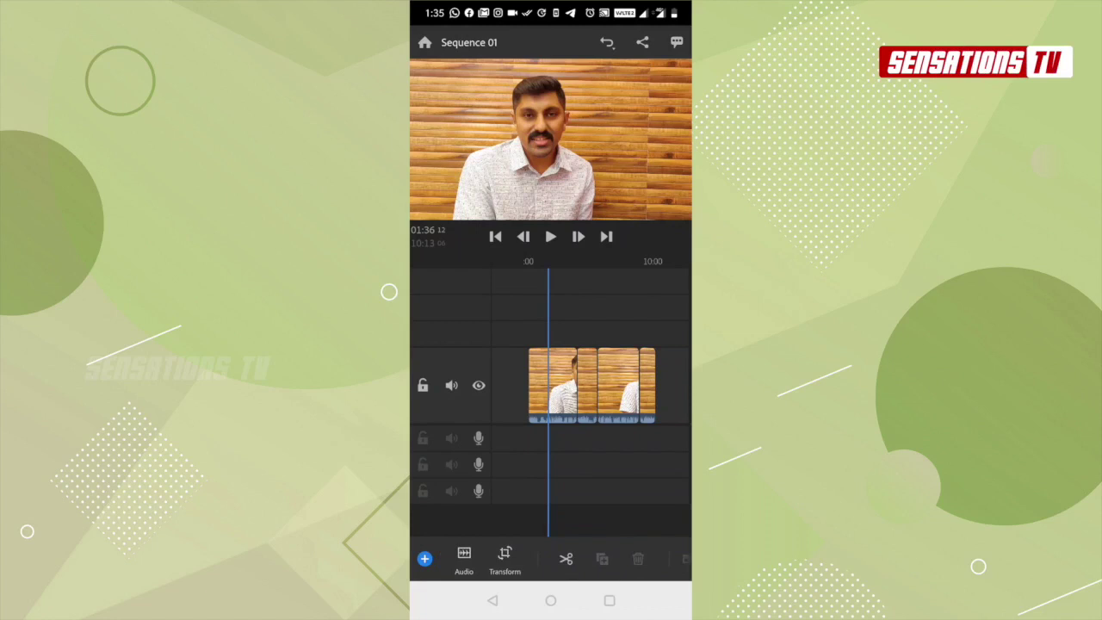
click(505, 560)
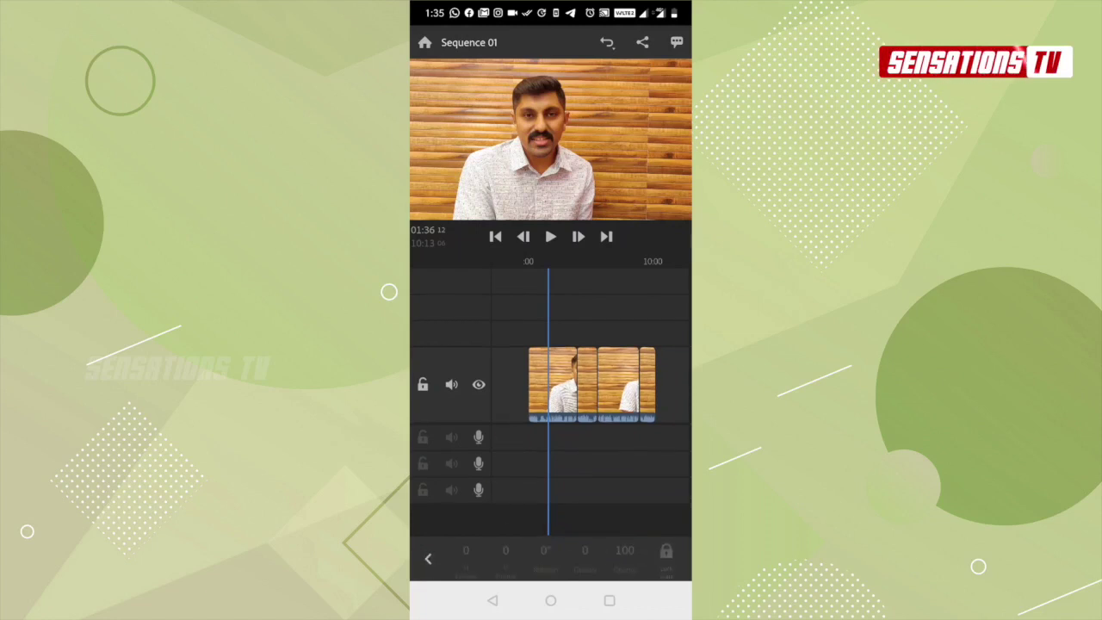
click(552, 385)
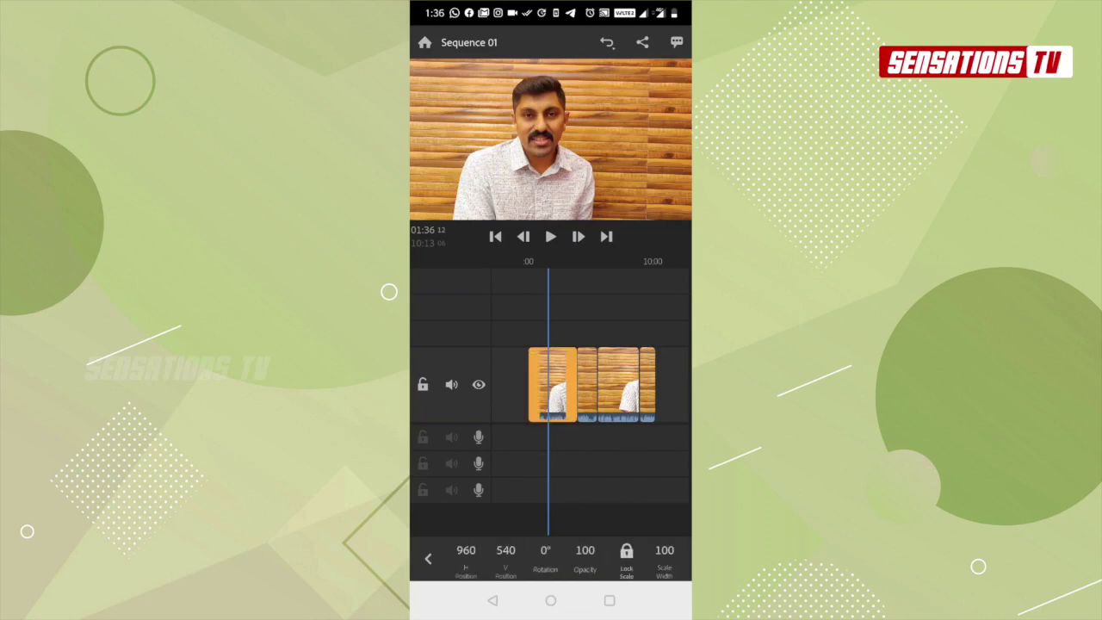
click(664, 556)
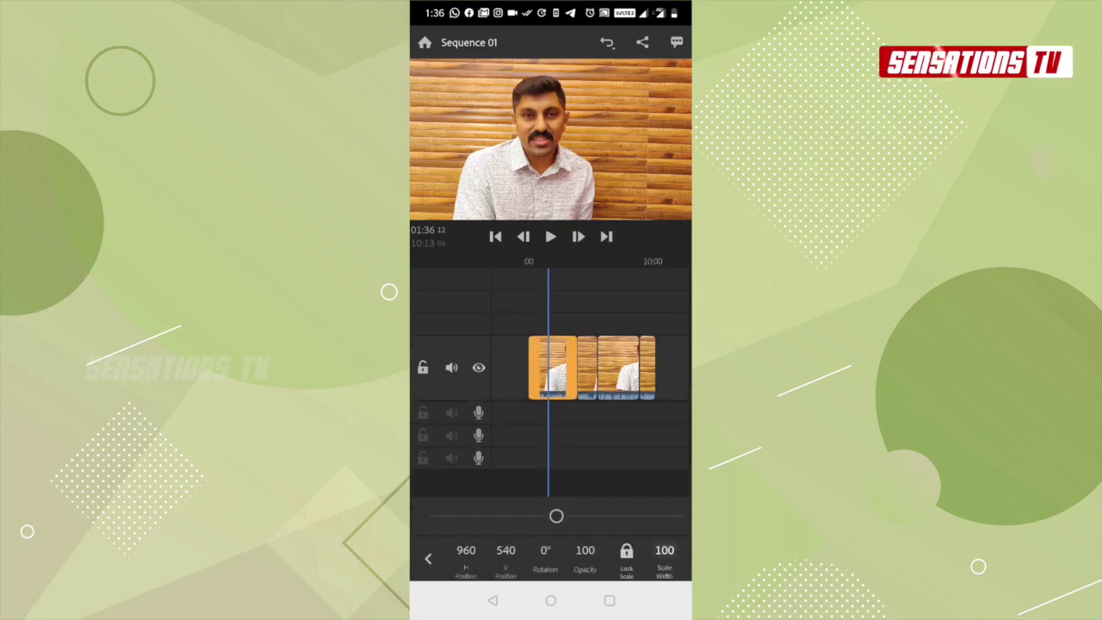
mouse_move(556, 516)
mouse_down()
mouse_move(597, 516)
mouse_move(524, 516)
mouse_move(605, 516)
mouse_move(505, 516)
mouse_move(574, 516)
mouse_move(522, 516)
mouse_move(557, 516)
mouse_up()
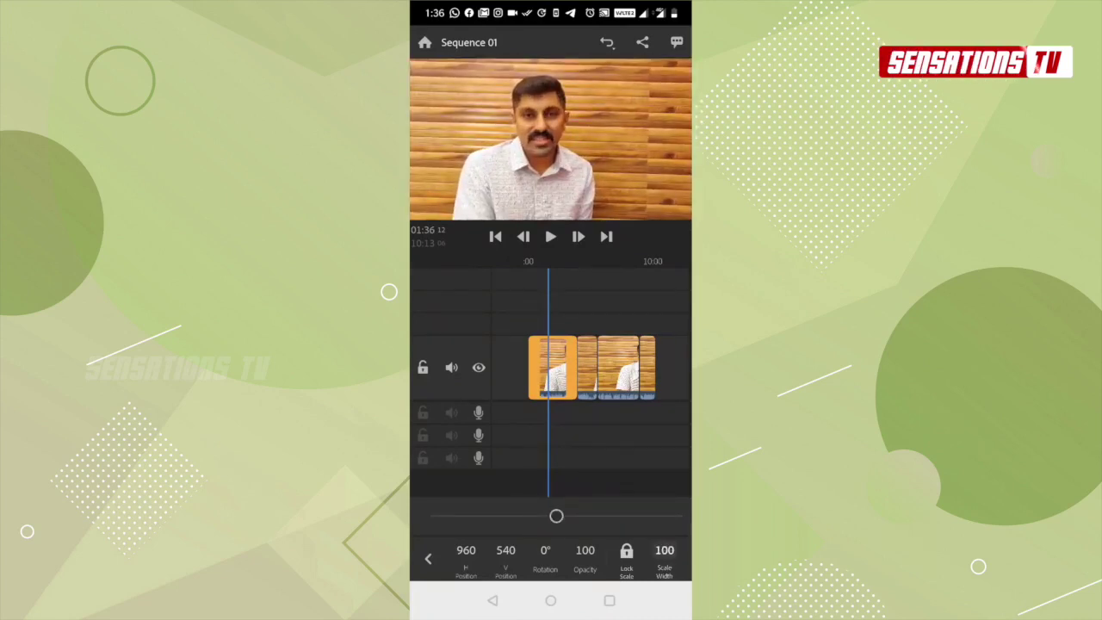
- Unlock proportional scaling, narrow the clip's width, then relock to restore scale 100
click(627, 552)
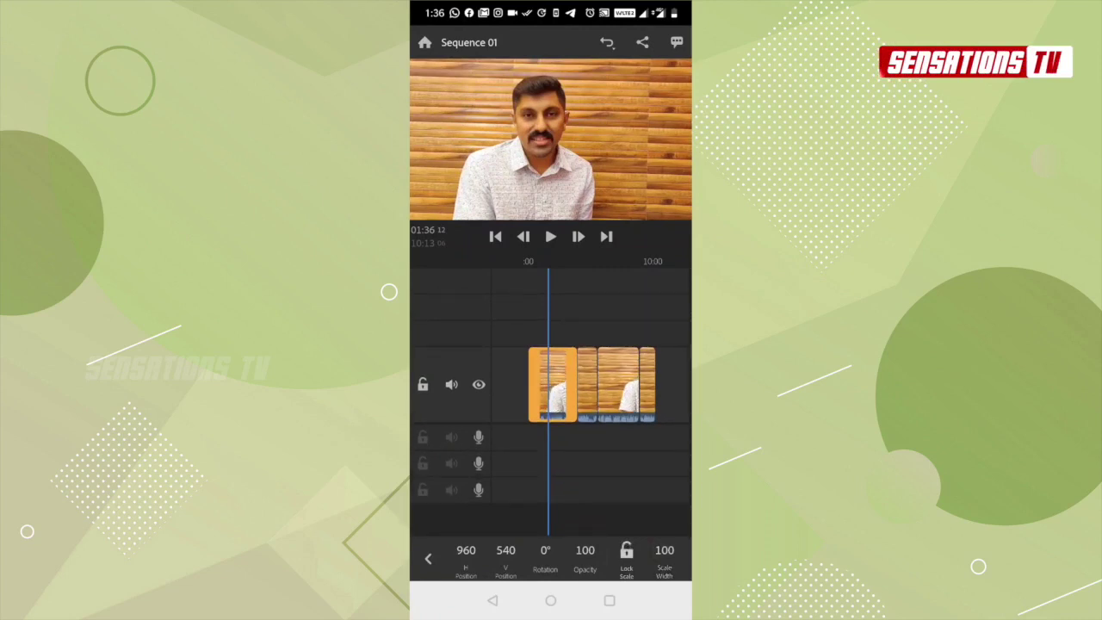
click(665, 551)
mouse_move(556, 516)
mouse_down()
mouse_move(526, 516)
mouse_move(570, 516)
mouse_up()
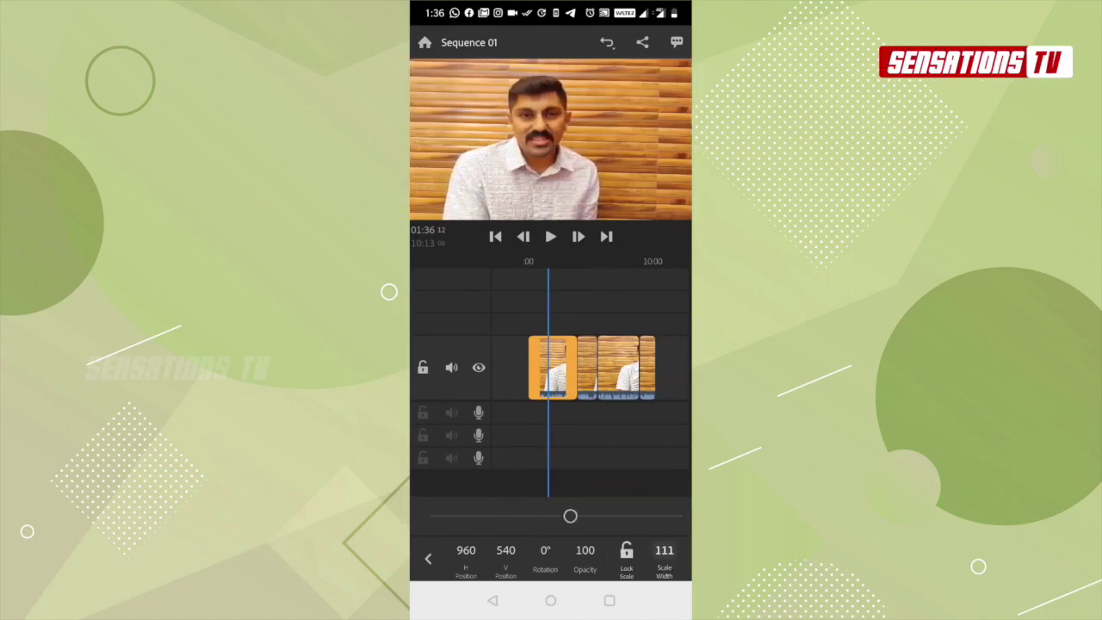
click(627, 551)
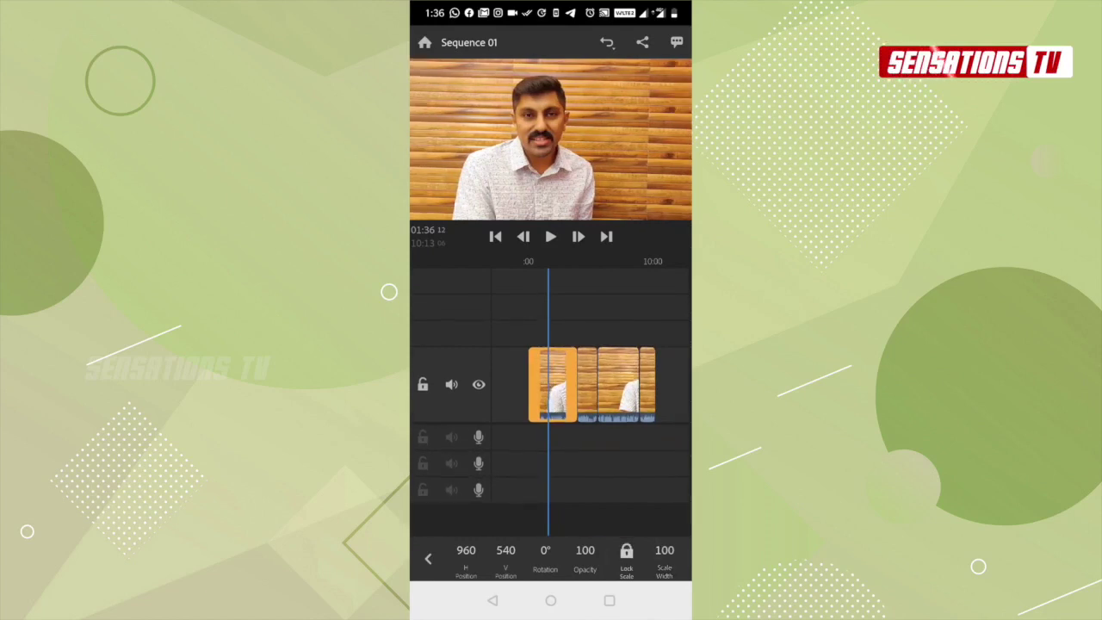
click(664, 552)
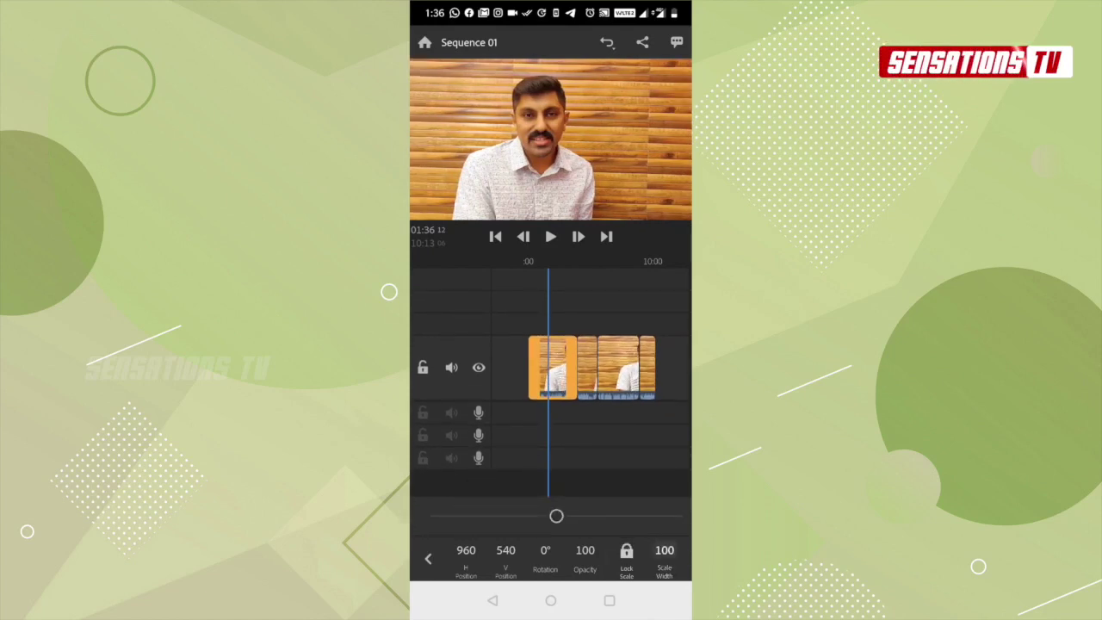
- Fade the clip's opacity down and back to full, then rotate it to 29°
click(585, 551)
drag(682, 516, 682, 516)
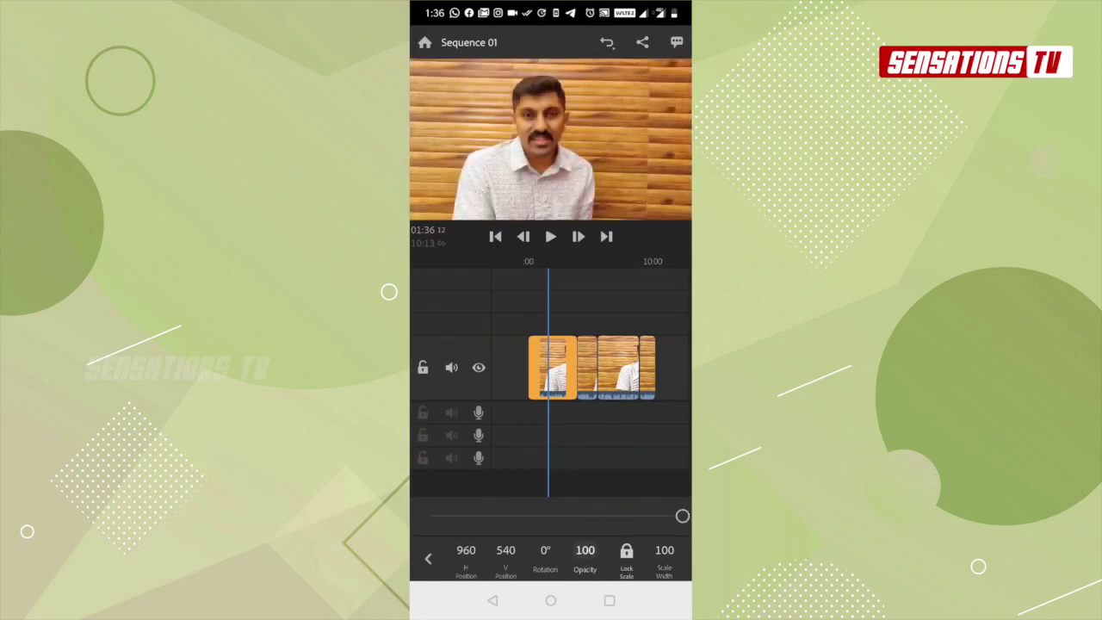
click(545, 551)
mouse_move(557, 516)
mouse_down()
mouse_move(577, 516)
mouse_move(503, 516)
mouse_move(555, 516)
mouse_up()
- Move the clip to horizontal position 933 and vertical 549, then close Transform
click(505, 556)
click(466, 555)
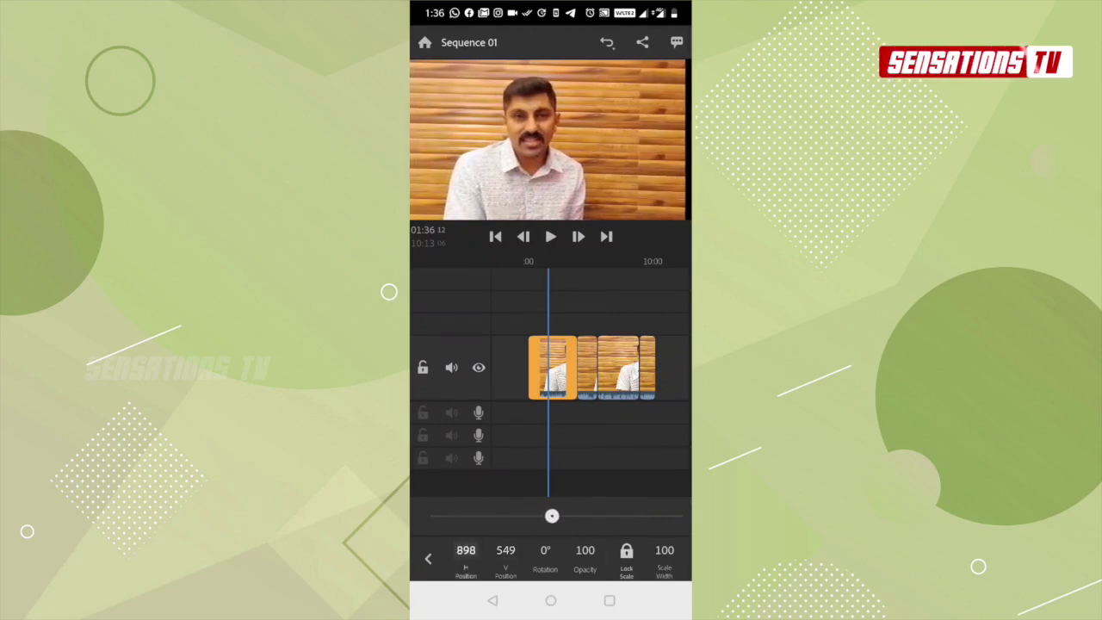
click(664, 555)
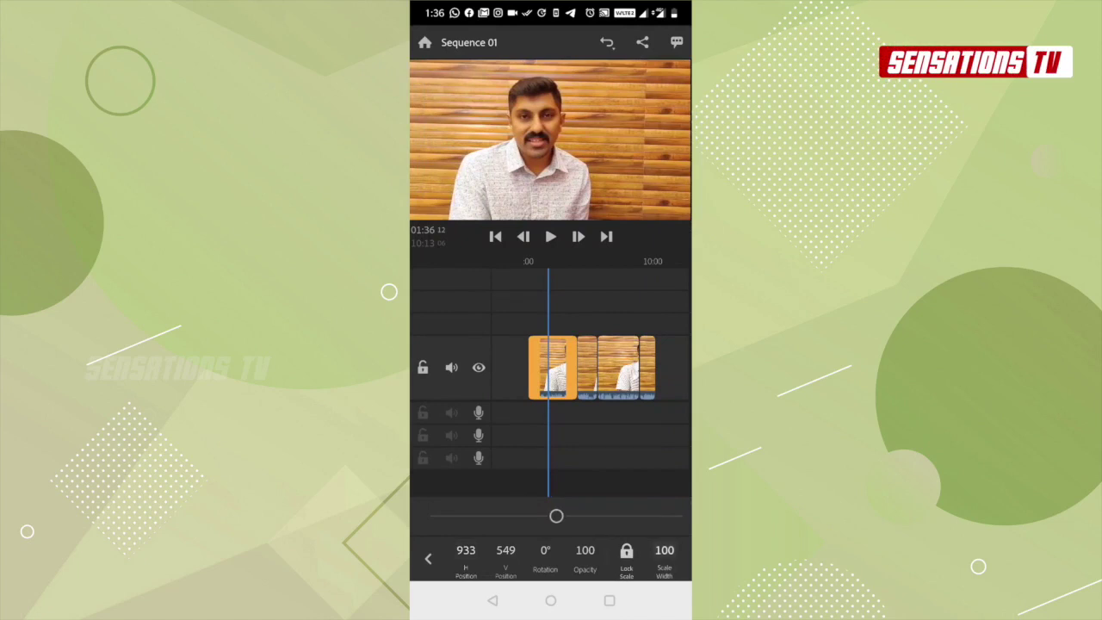
click(428, 558)
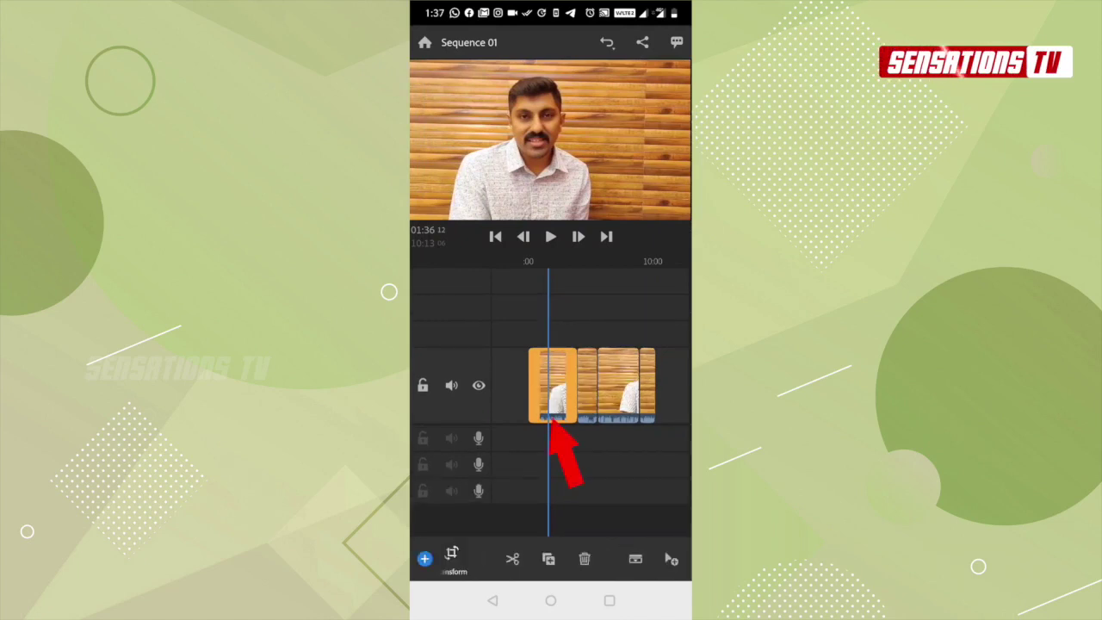
- Expand the clips' audio into a separate waveform row and zoom the timeline in and out
click(553, 418)
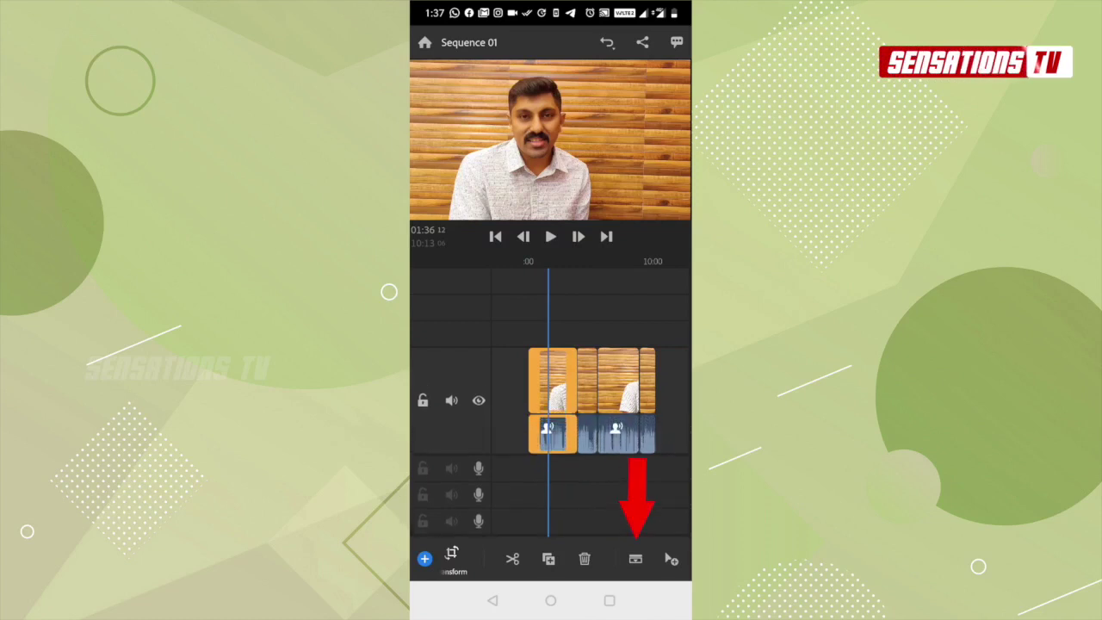
scroll(591, 400, right, 3)
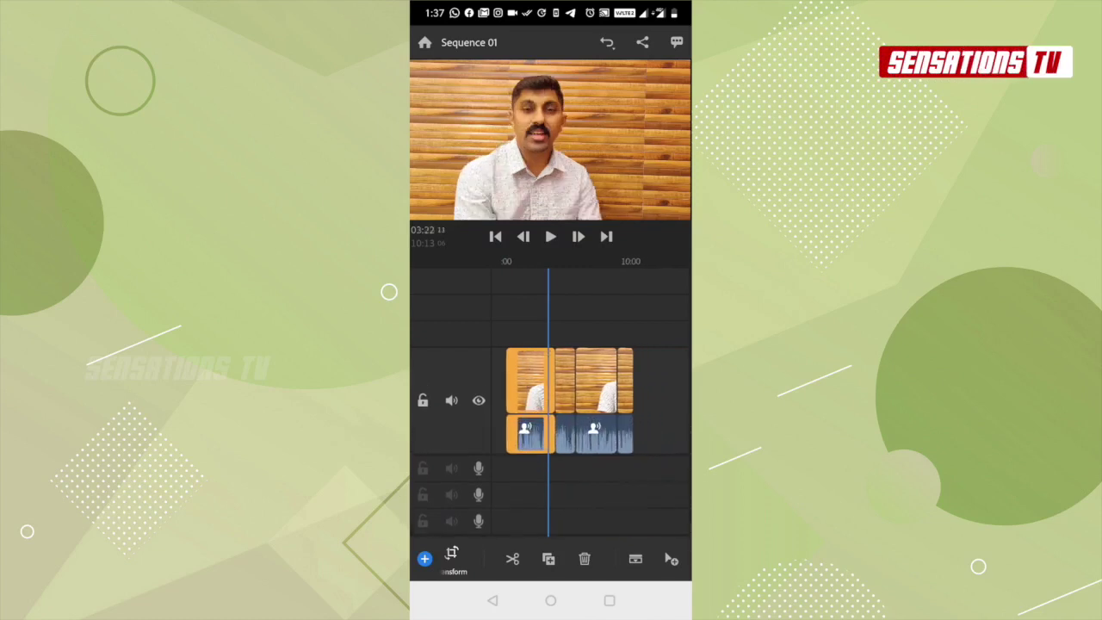
scroll(551, 401, left, 3)
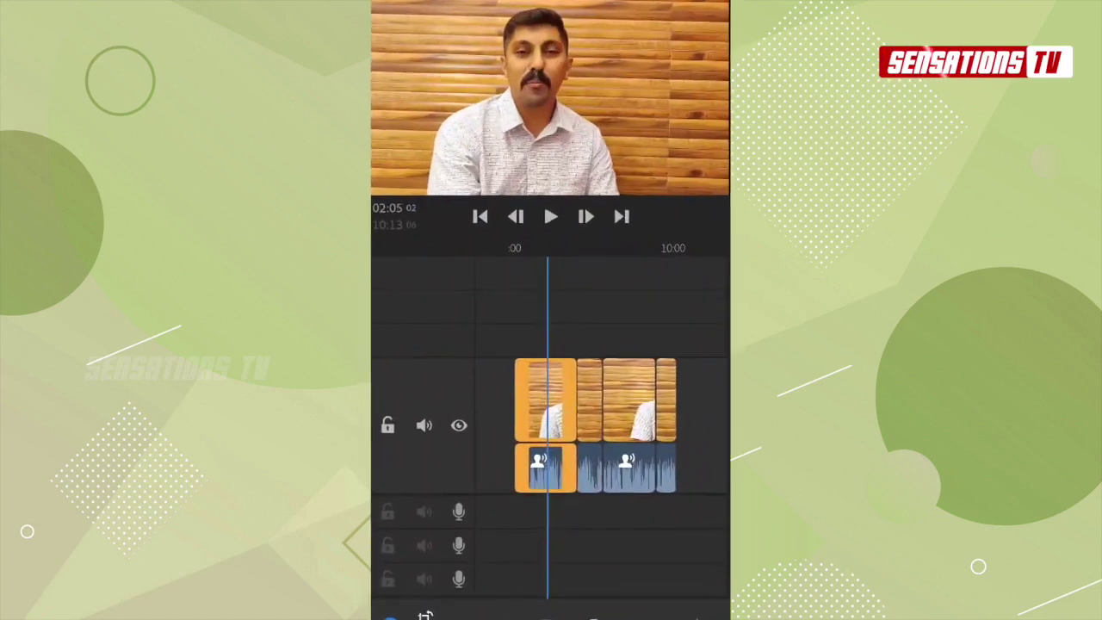
scroll(527, 396, up, 5)
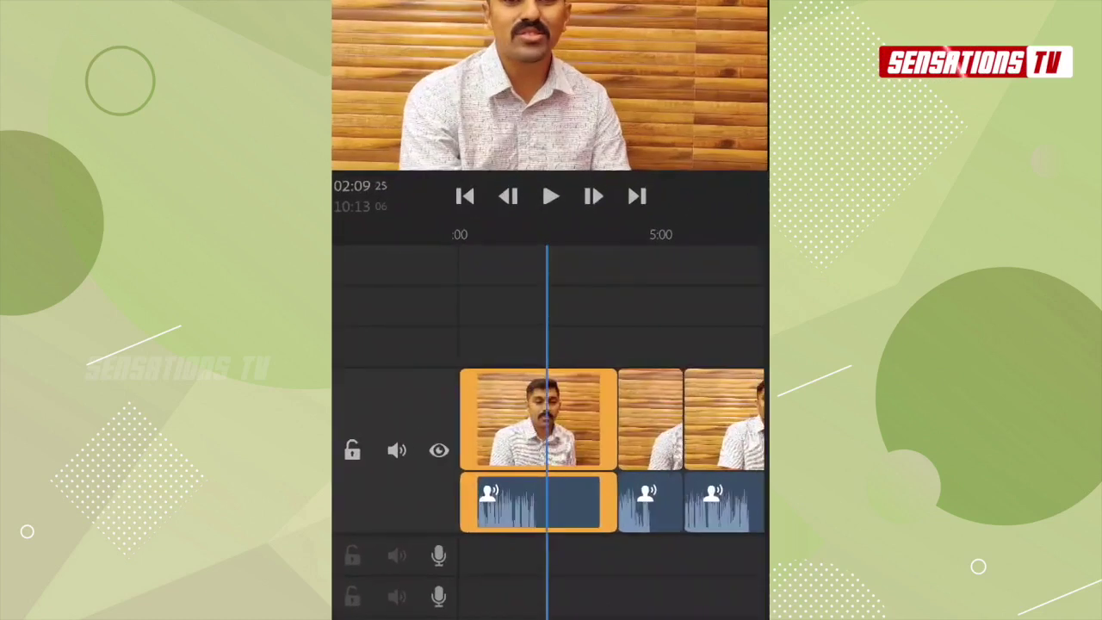
scroll(527, 397, up, 3)
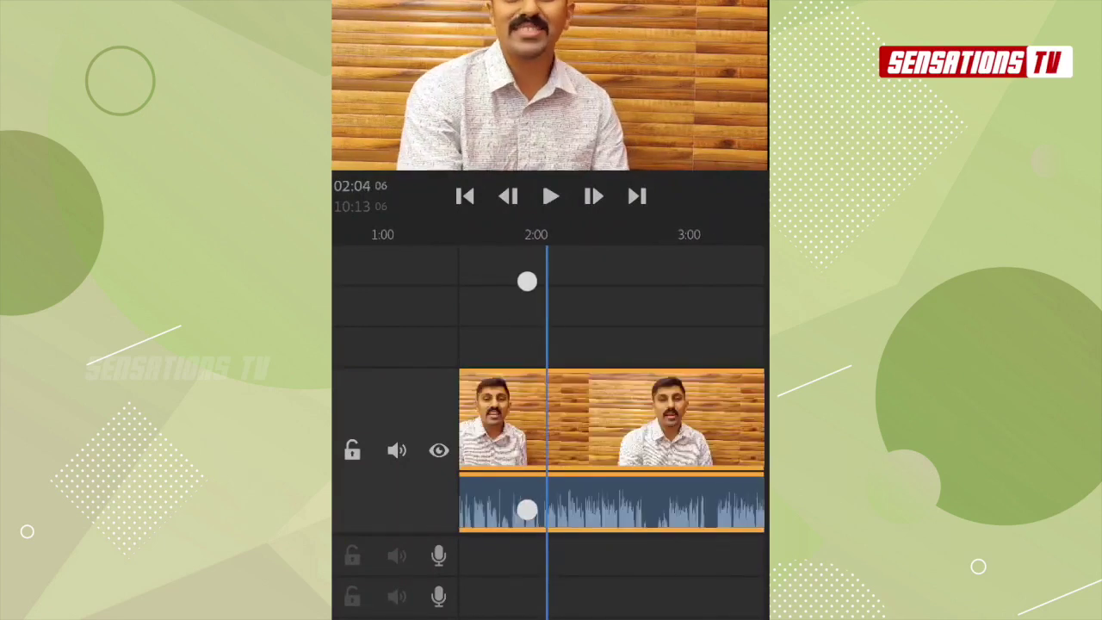
scroll(527, 396, down, 3)
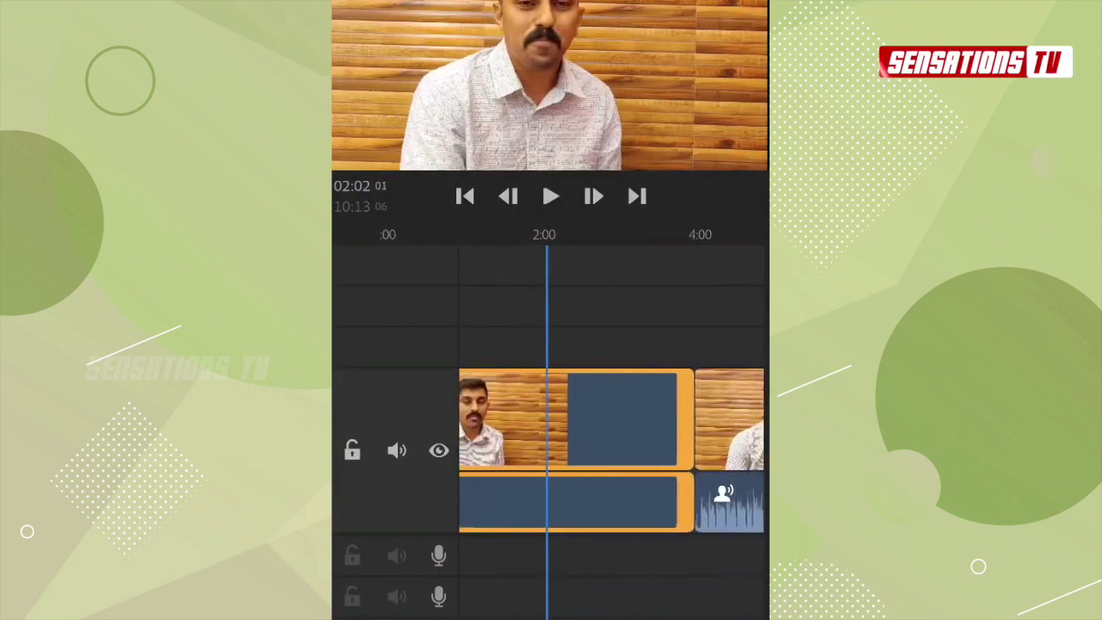
scroll(551, 431, up, 3)
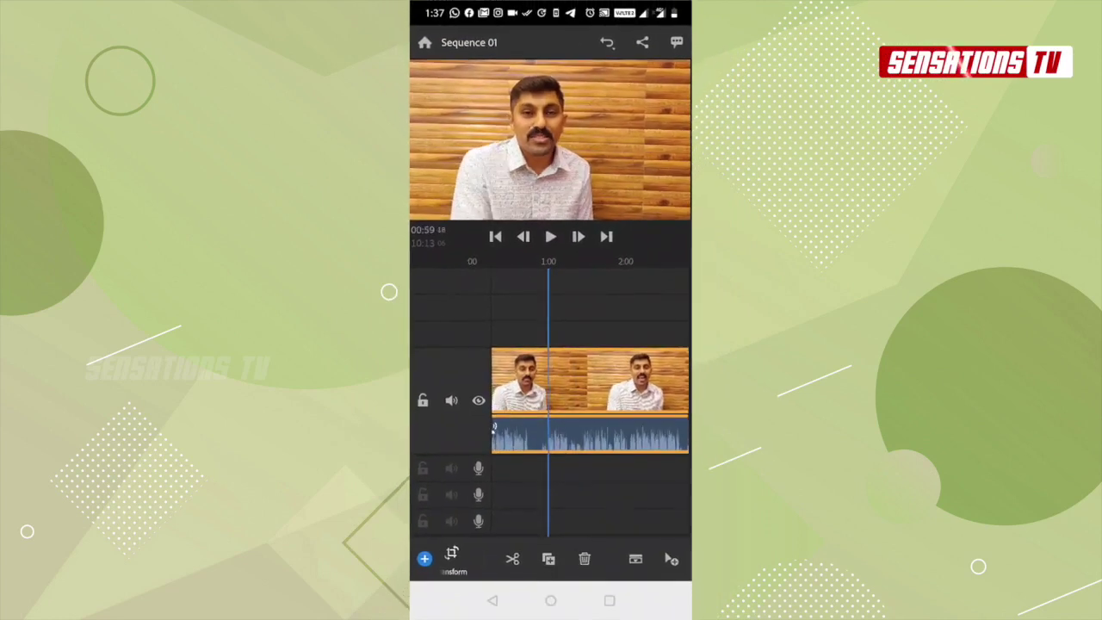
- Browse the title styles and add the Orange Sherbet Left title above the speaker video near 25 seconds
click(584, 560)
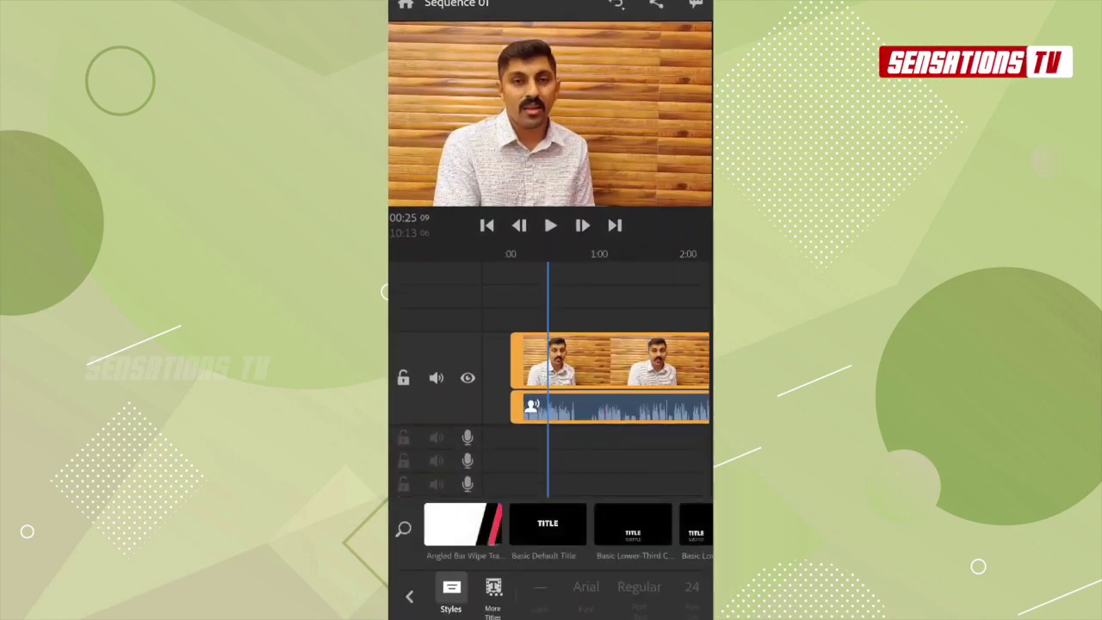
scroll(569, 530, right, 3)
scroll(568, 530, right, 5)
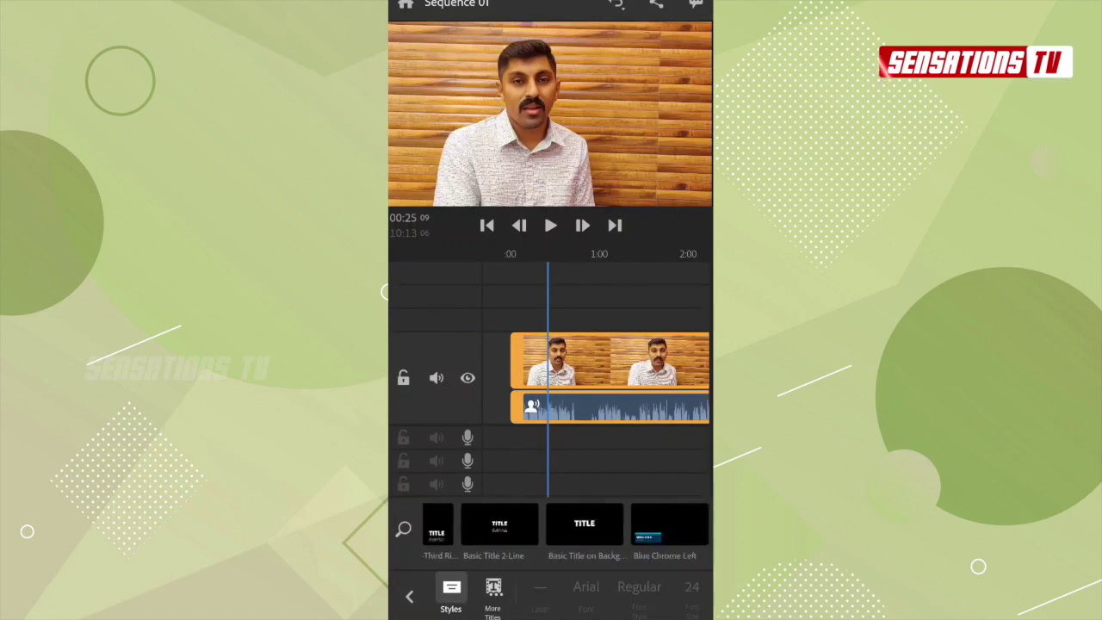
scroll(568, 529, right, 2)
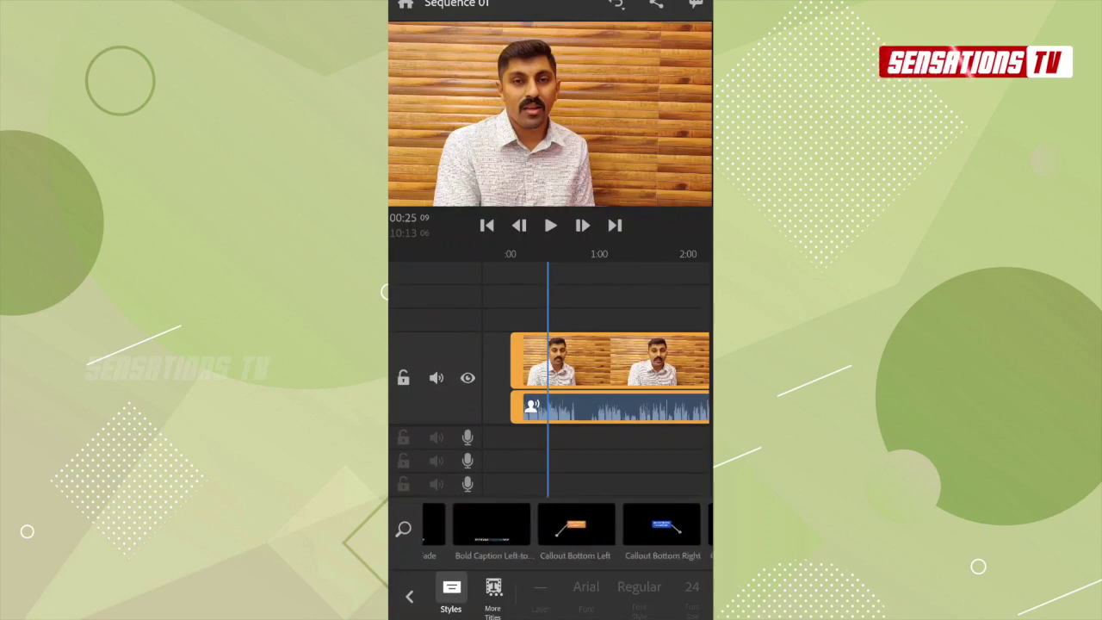
scroll(568, 530, left, 2)
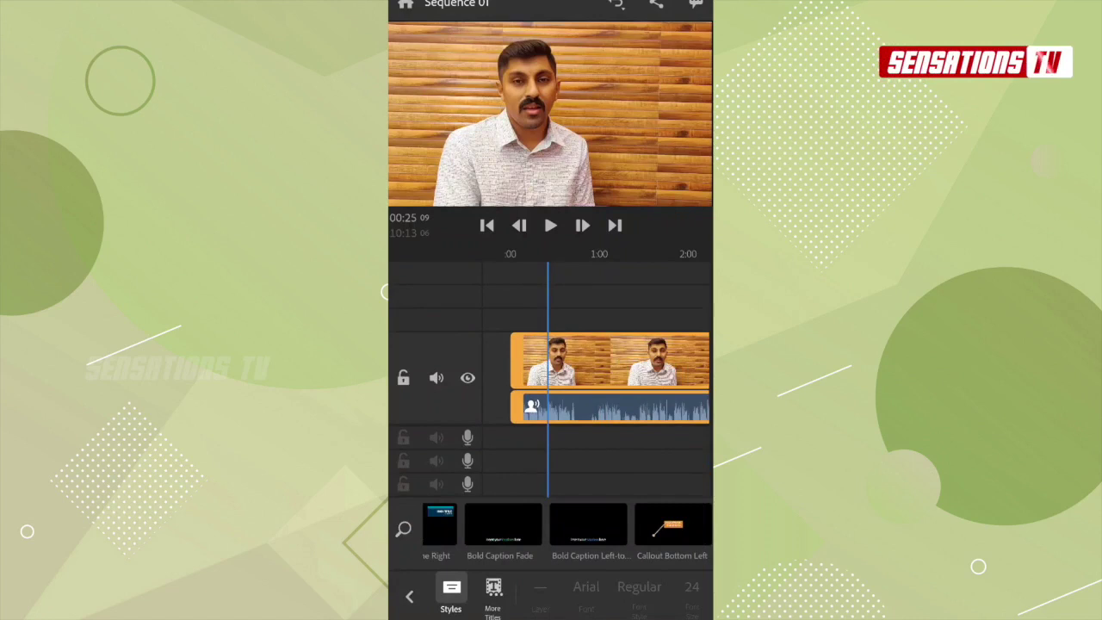
scroll(568, 529, right, 2)
scroll(569, 529, right, 2)
scroll(569, 529, right, 2)
scroll(568, 529, right, 2)
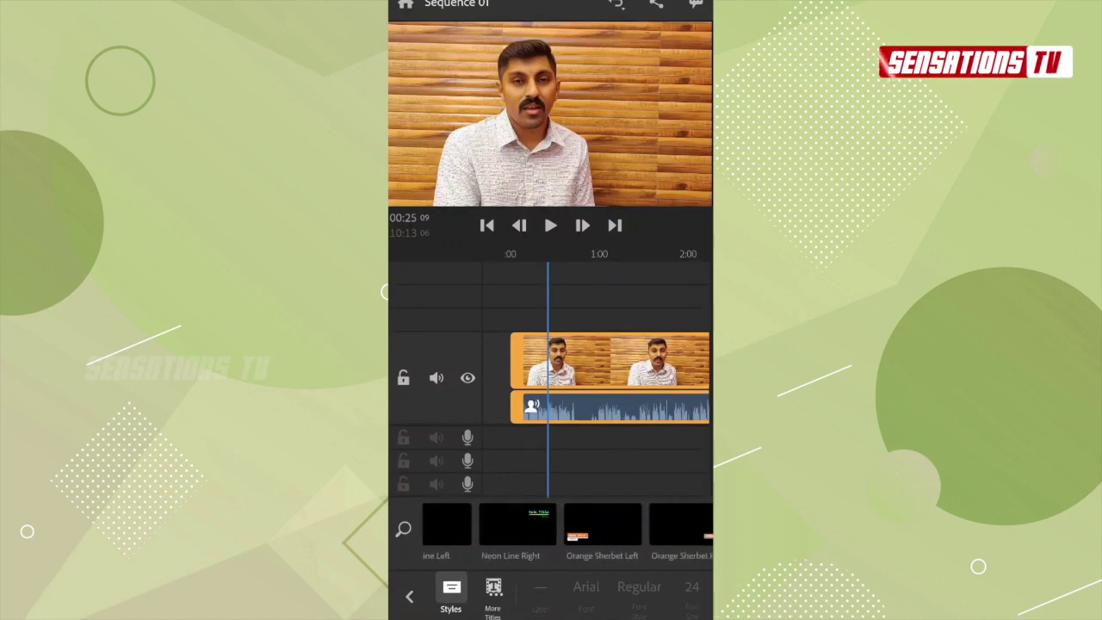
click(602, 524)
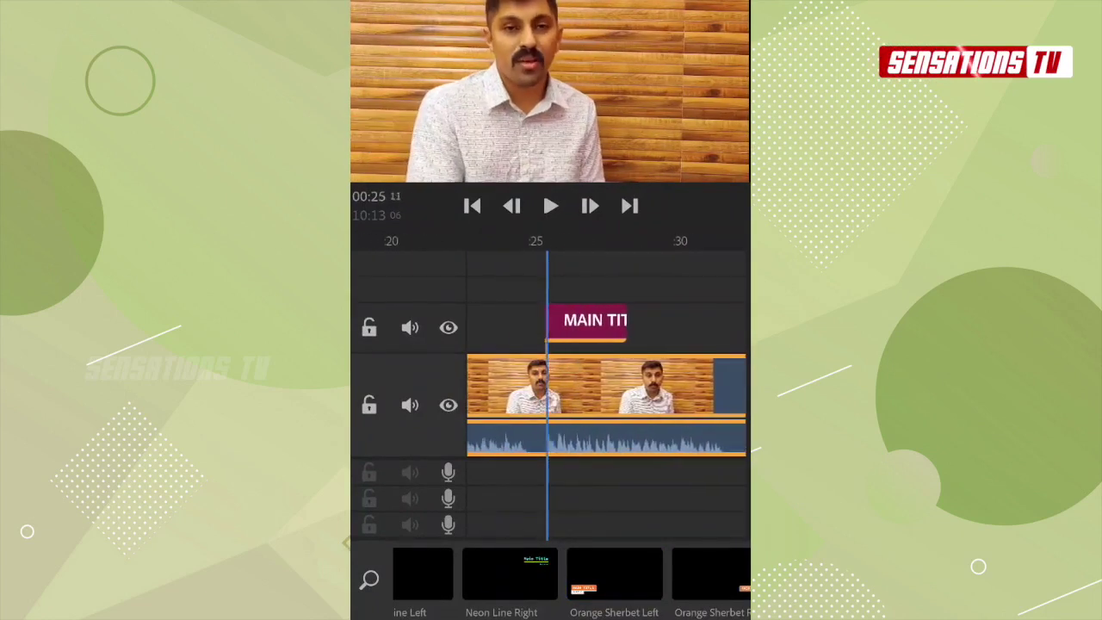
- Apply the Orange Sherbet Left style and replace the title text with the speaker's name
click(614, 572)
double_click(422, 127)
key(BackSpace)
key(BackSpace)
key(BackSpace)
key(BackSpace)
key(BackSpace)
key(BackSpace)
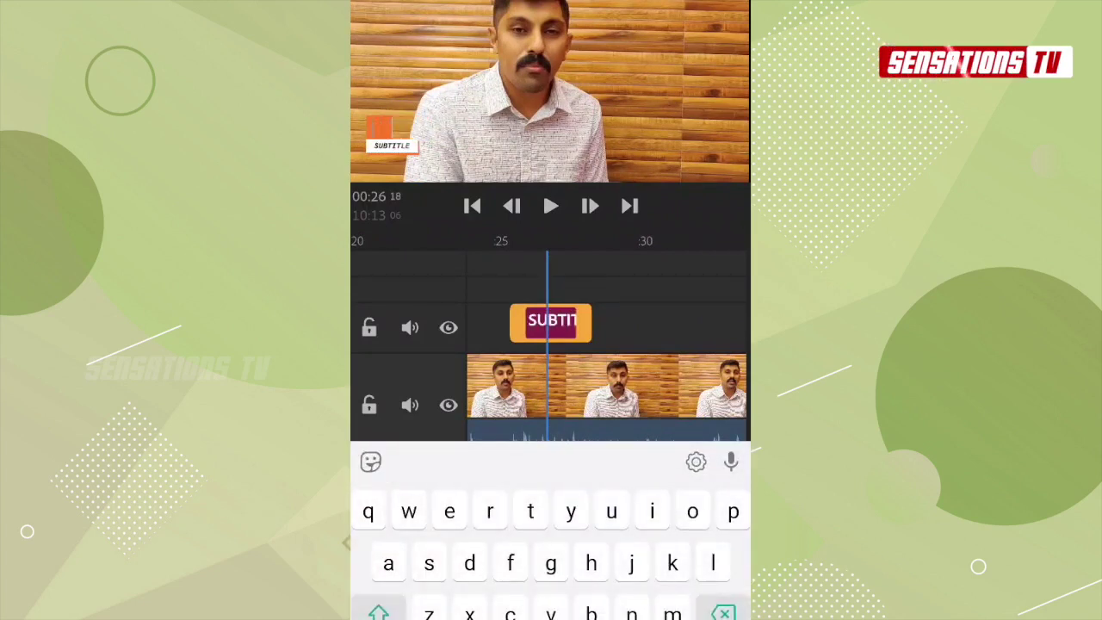
text(Niyas )
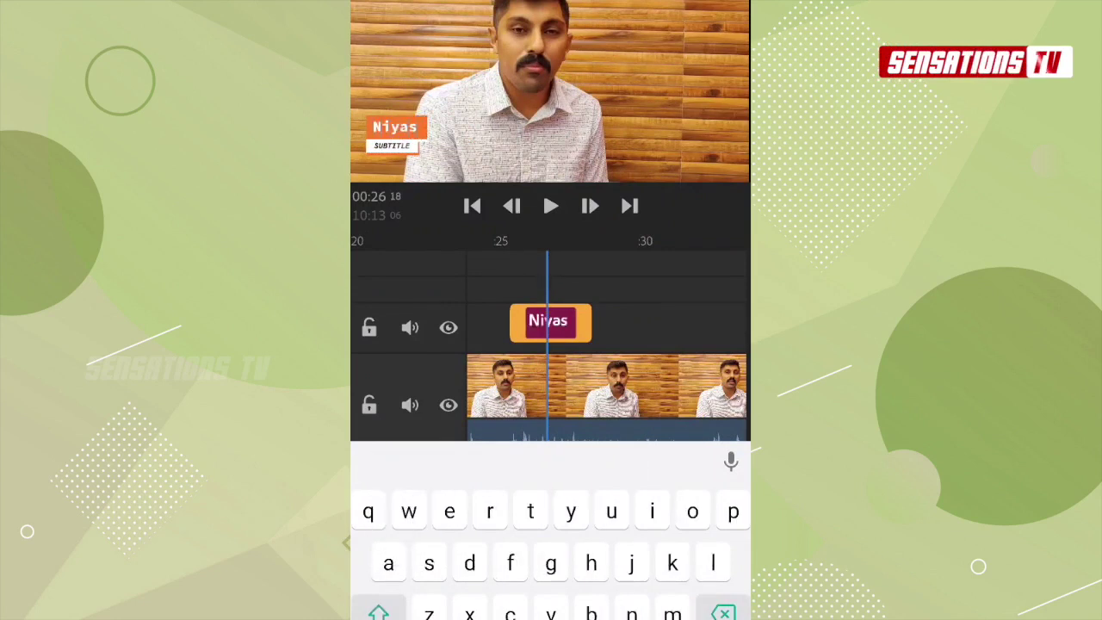
text(Noushad)
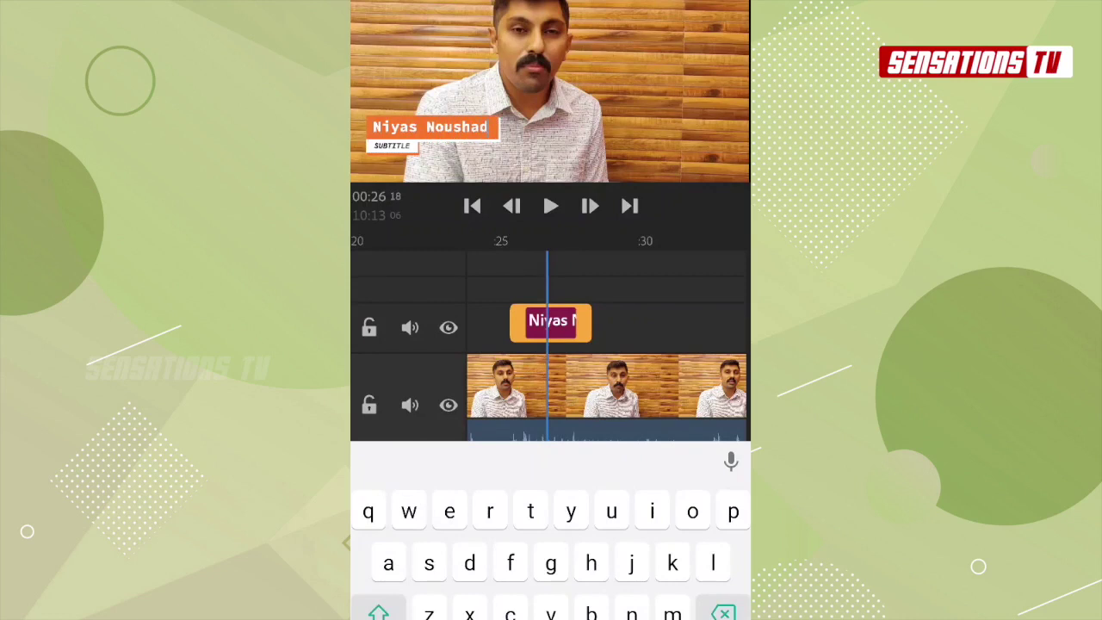
- Replace the SUBTITLE placeholder with 'Host' and return the playhead to about 25 seconds
double_click(393, 147)
key(BackSpace)
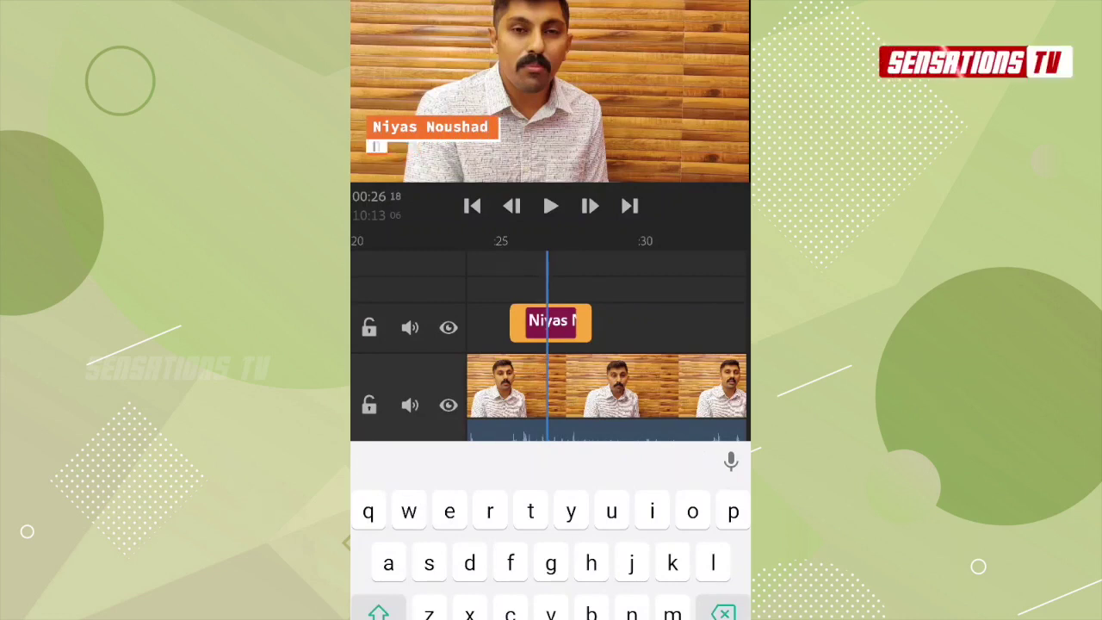
text(Host)
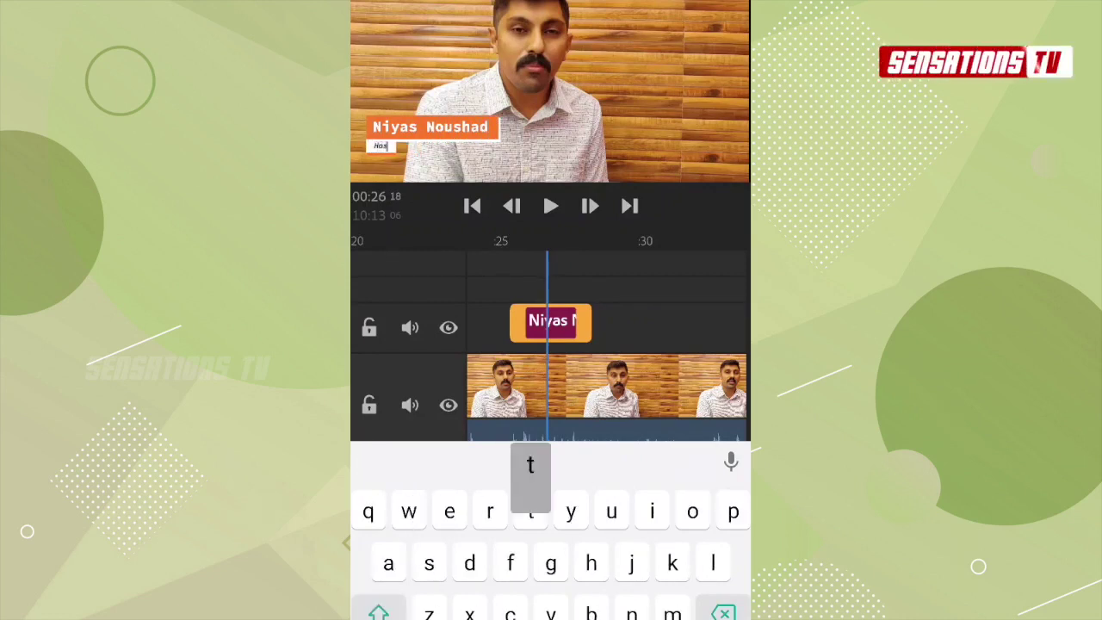
mouse_move(551, 387)
mouse_down()
mouse_move(575, 387)
mouse_move(509, 387)
mouse_move(597, 387)
mouse_move(521, 387)
mouse_move(586, 387)
mouse_move(548, 388)
mouse_up()
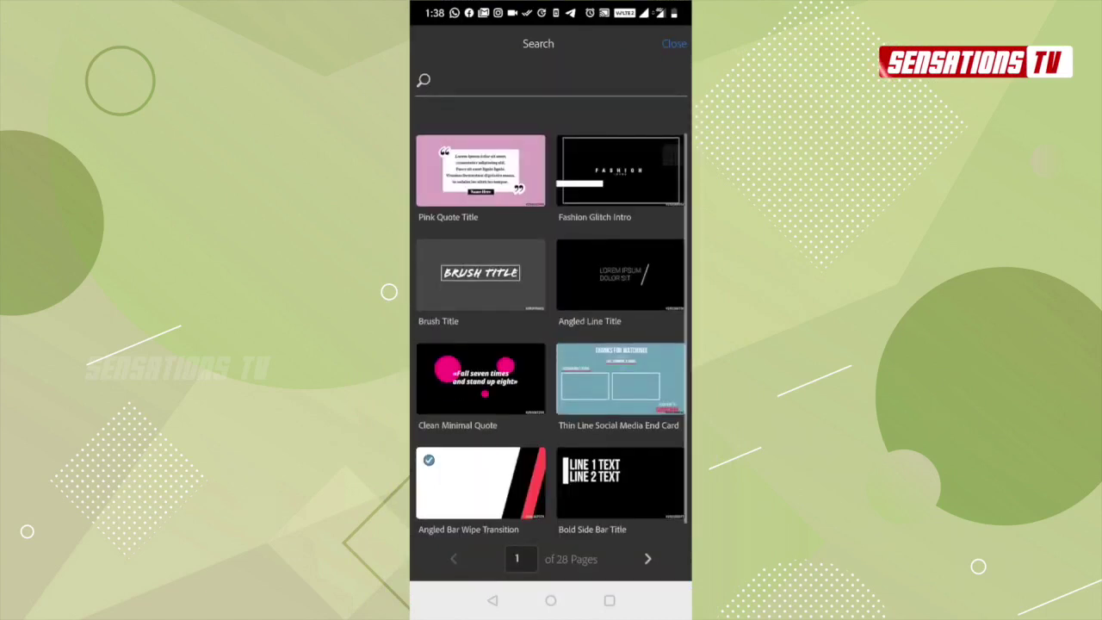
- Page forward through the title templates to page 7, where Angled Bar Wipe Transition is listed
click(648, 558)
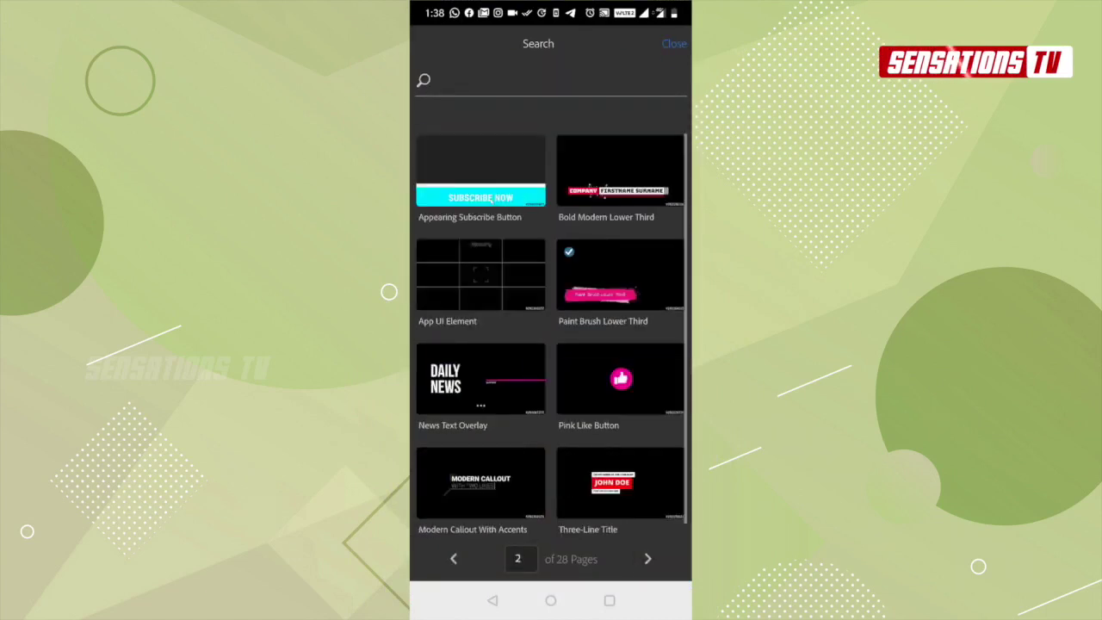
click(648, 559)
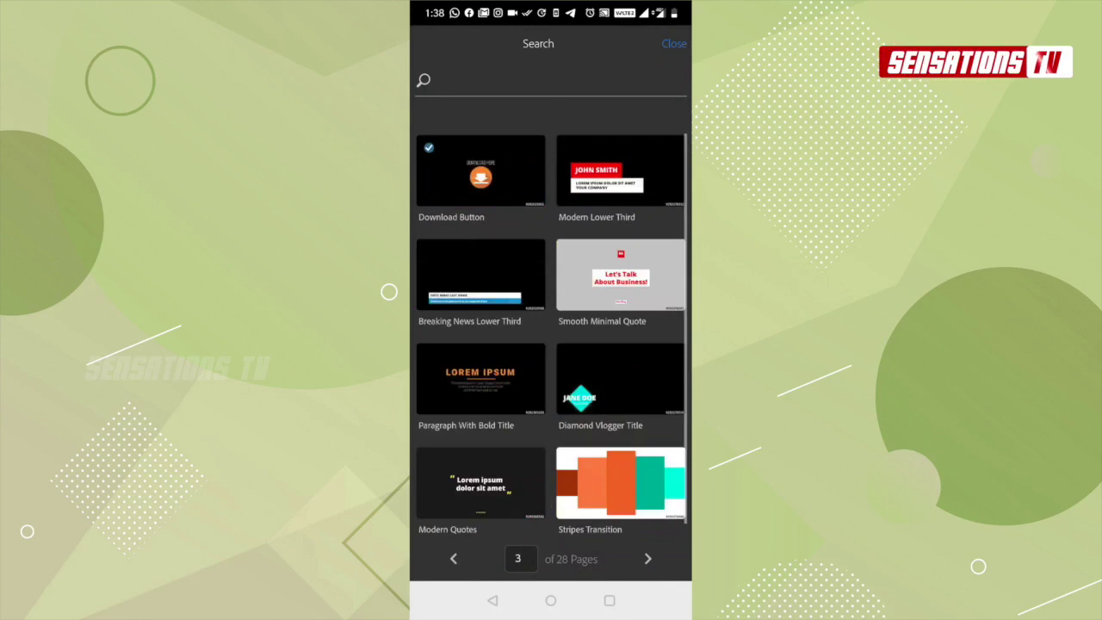
click(647, 559)
click(647, 559)
click(648, 559)
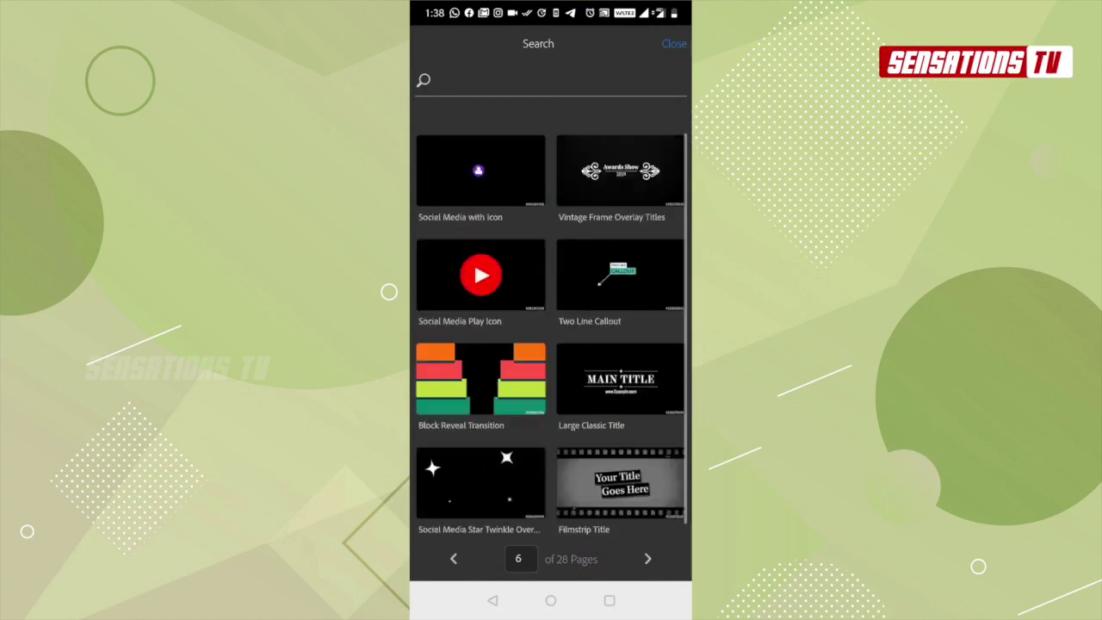
click(647, 559)
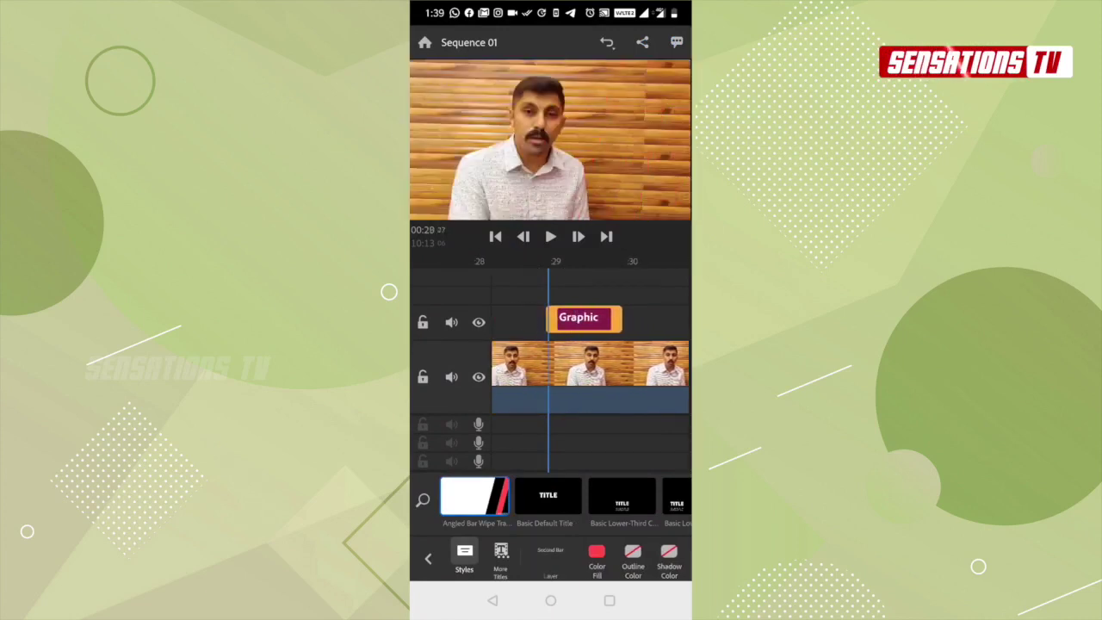
- Trim the angled-bar graphic clip short and park the playhead just past 29 seconds
mouse_move(573, 294)
mouse_down()
mouse_move(547, 297)
mouse_move(628, 300)
mouse_up()
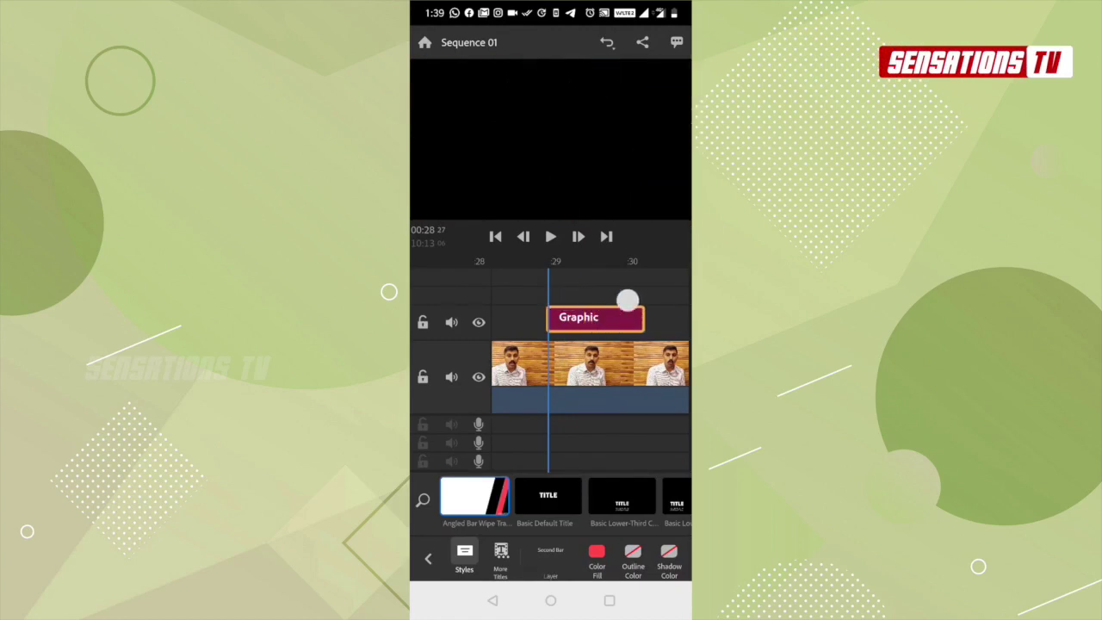
drag(628, 300, 577, 302)
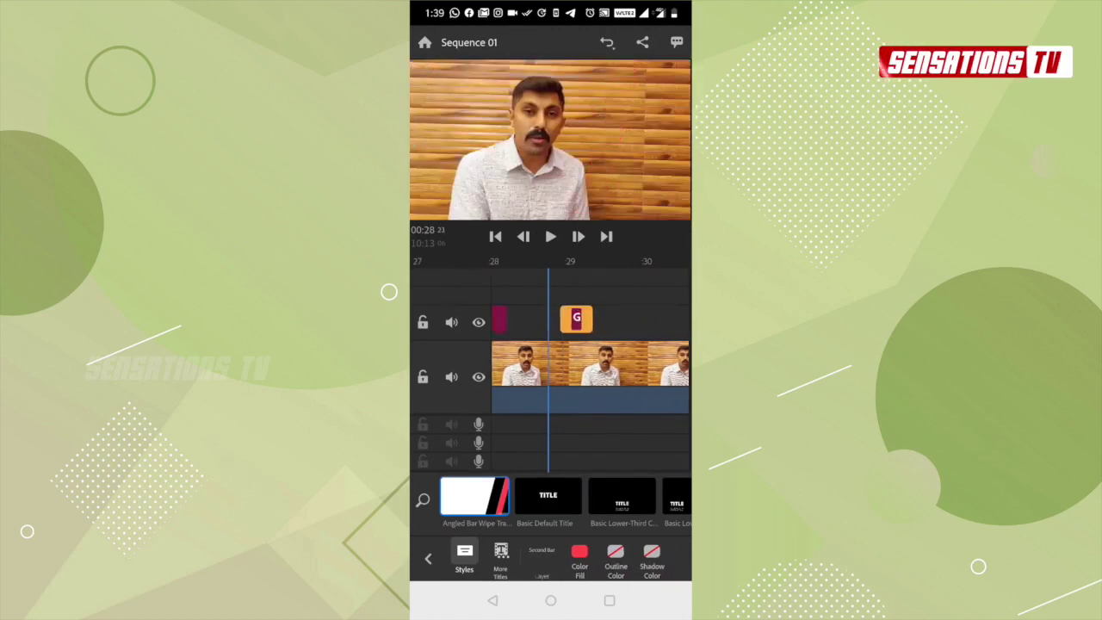
drag(603, 371, 509, 370)
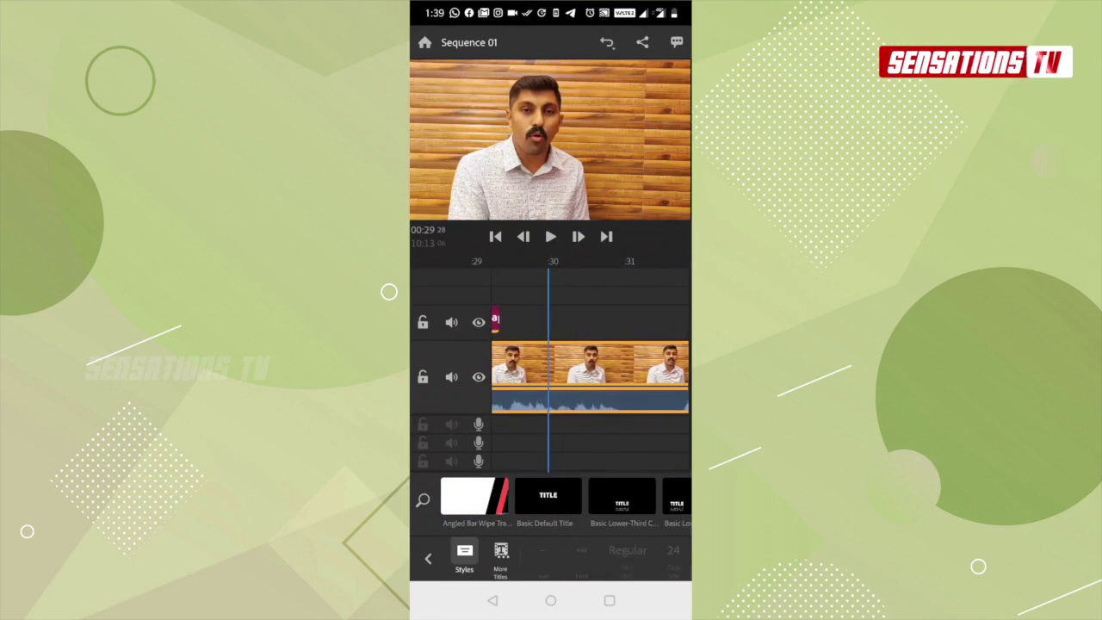
- Add the Illustrative Style Subscribe Button title from page 9 of the template browser
click(423, 500)
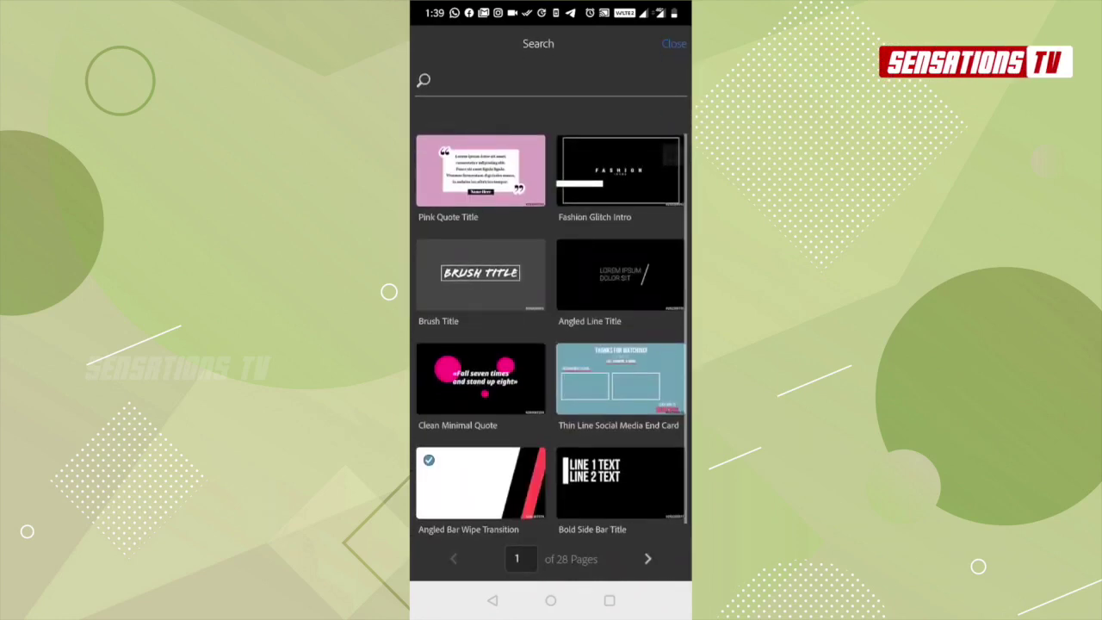
click(648, 558)
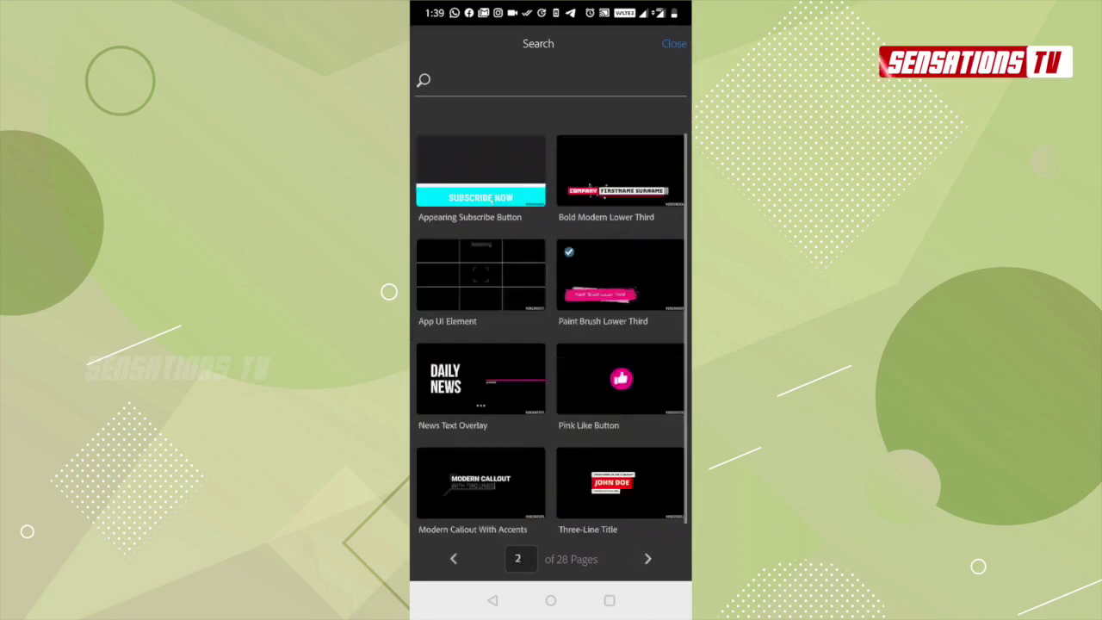
click(647, 559)
click(648, 559)
click(647, 558)
click(647, 559)
click(648, 559)
click(648, 559)
click(647, 559)
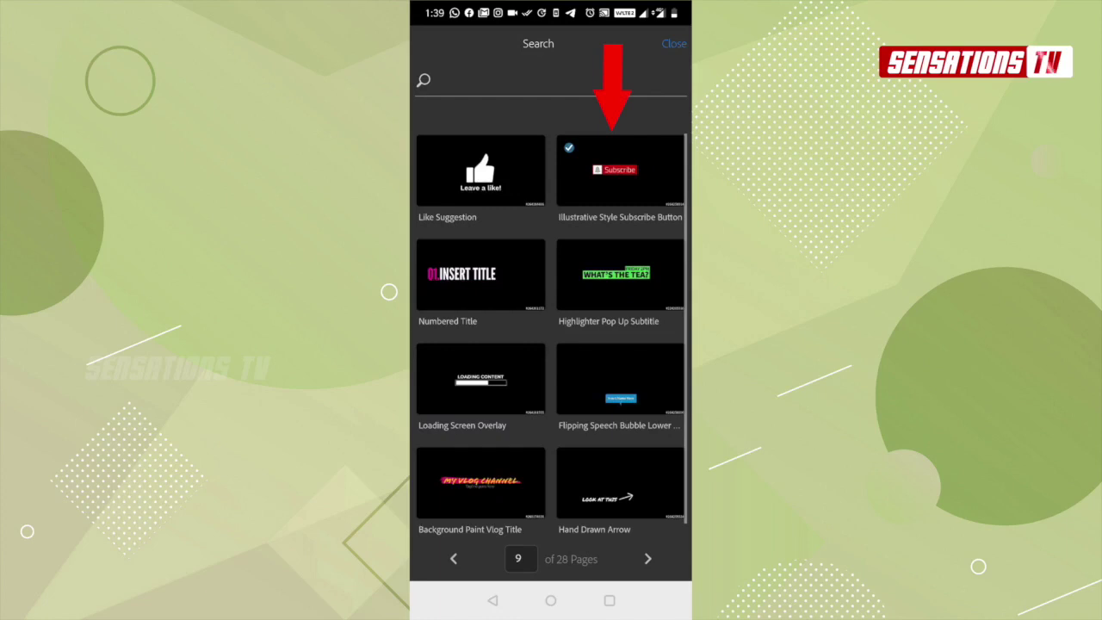
click(620, 172)
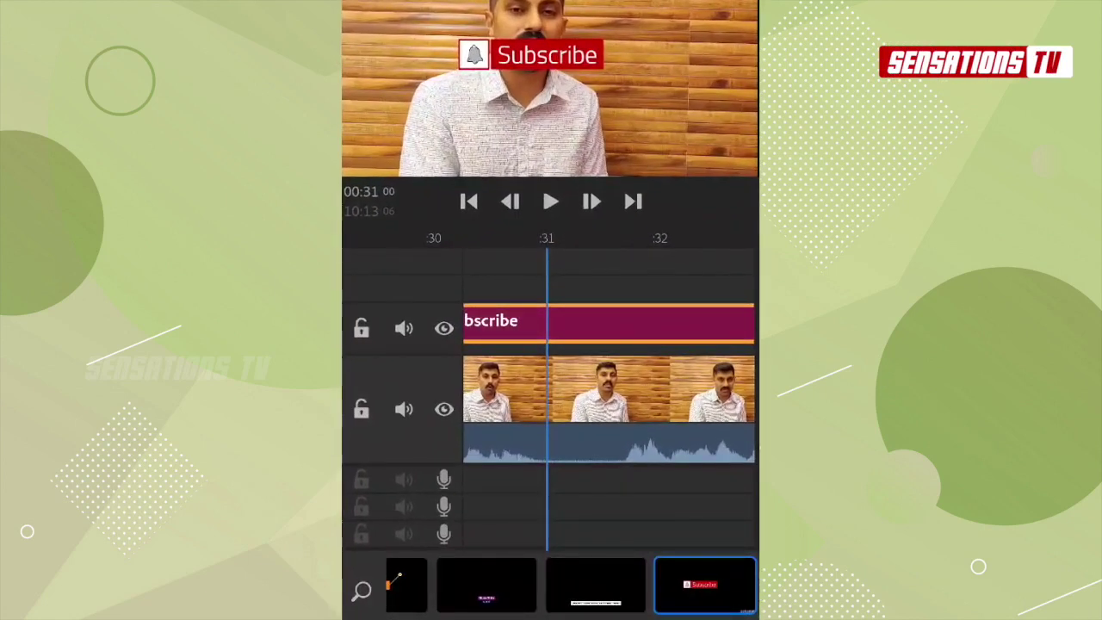
- Shrink the Subscribe sticker and drag it to the frame's lower-right corner, then select its title clip
scroll(609, 388, down, 3)
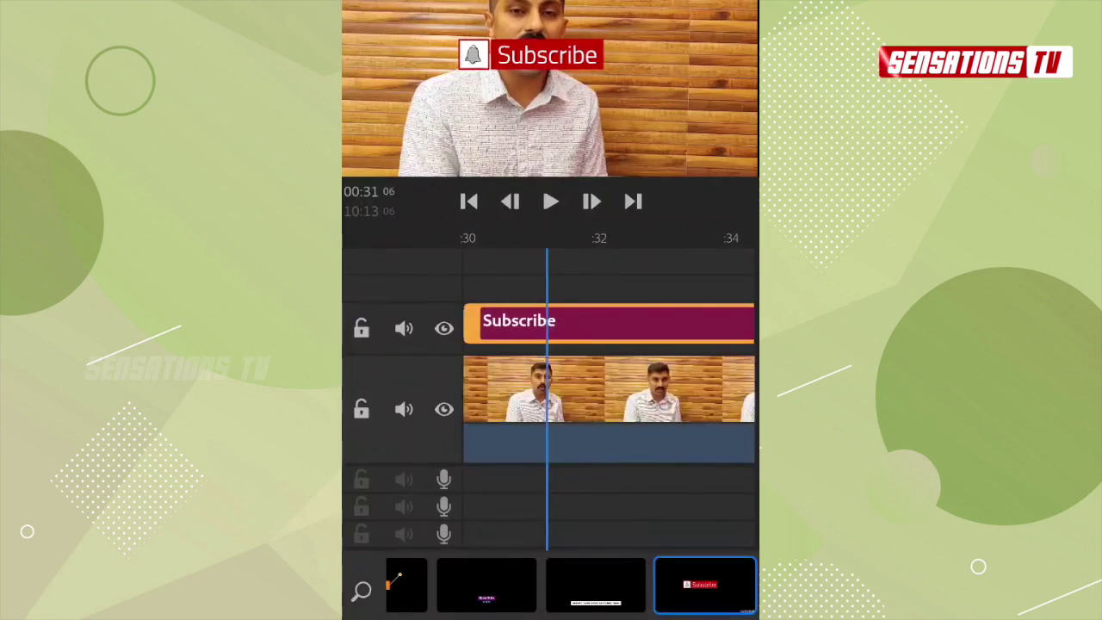
scroll(609, 387, down, 2)
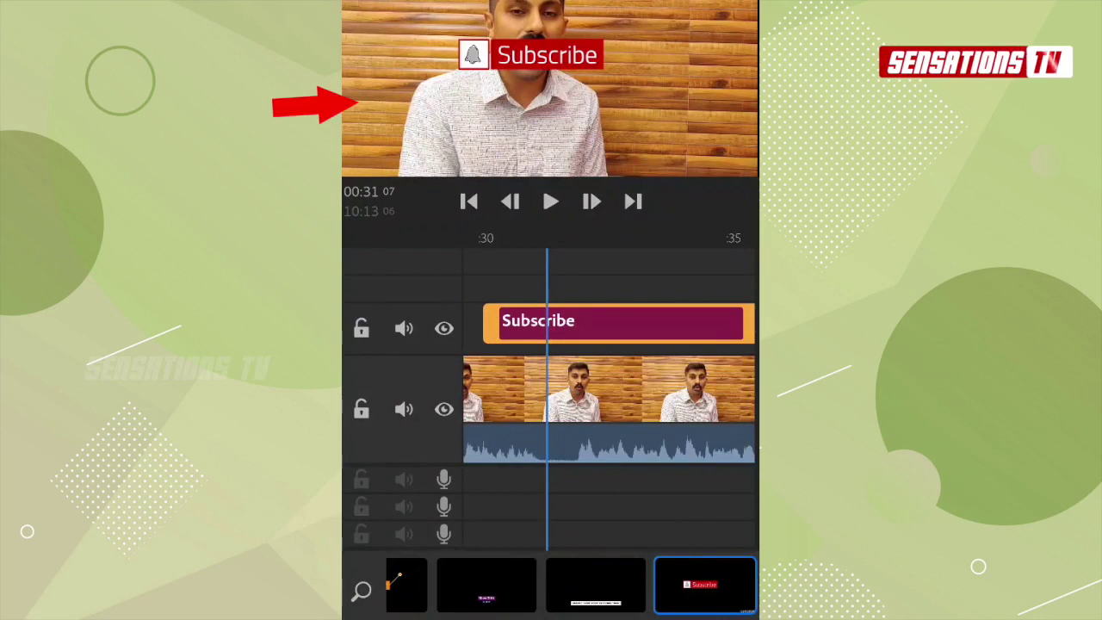
scroll(609, 388, left, 2)
click(534, 55)
drag(726, 157, 683, 132)
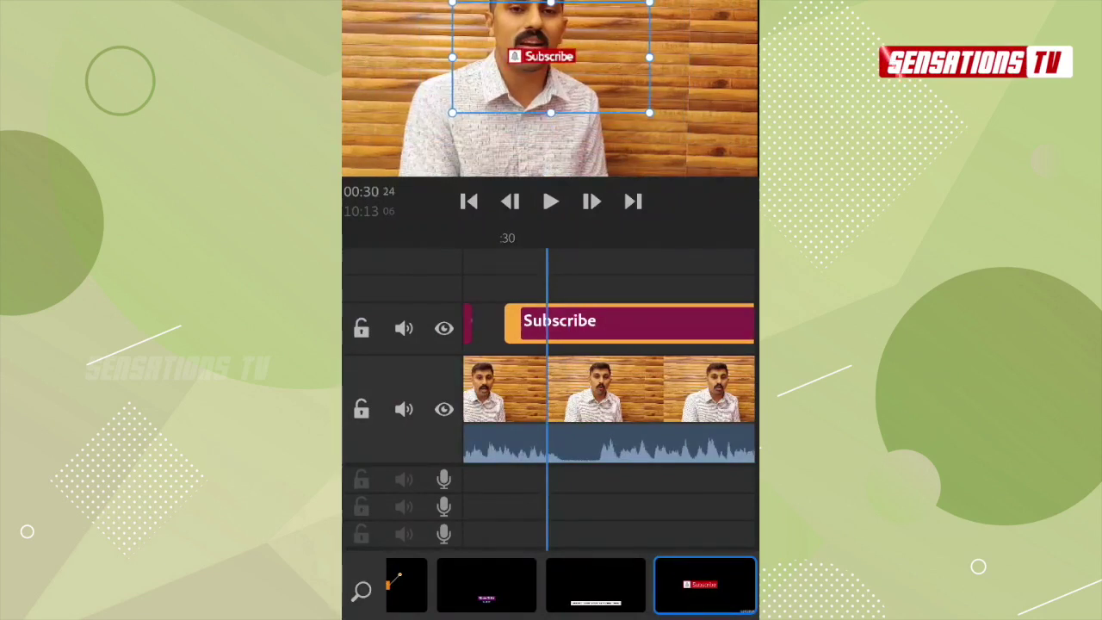
drag(548, 56, 714, 160)
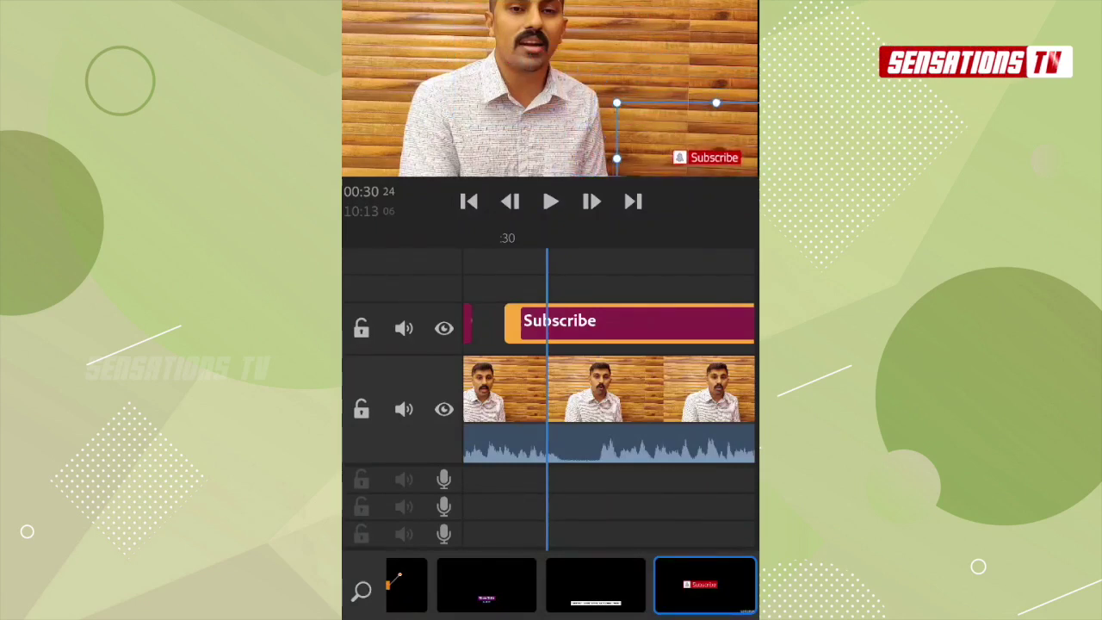
scroll(608, 396, left, 2)
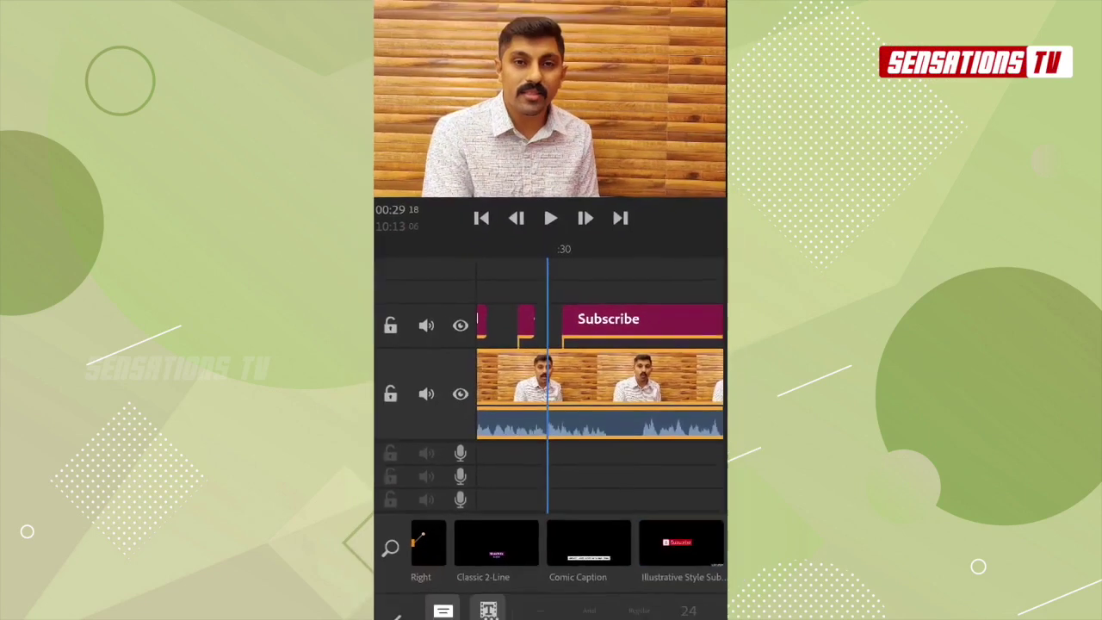
scroll(589, 370, right, 4)
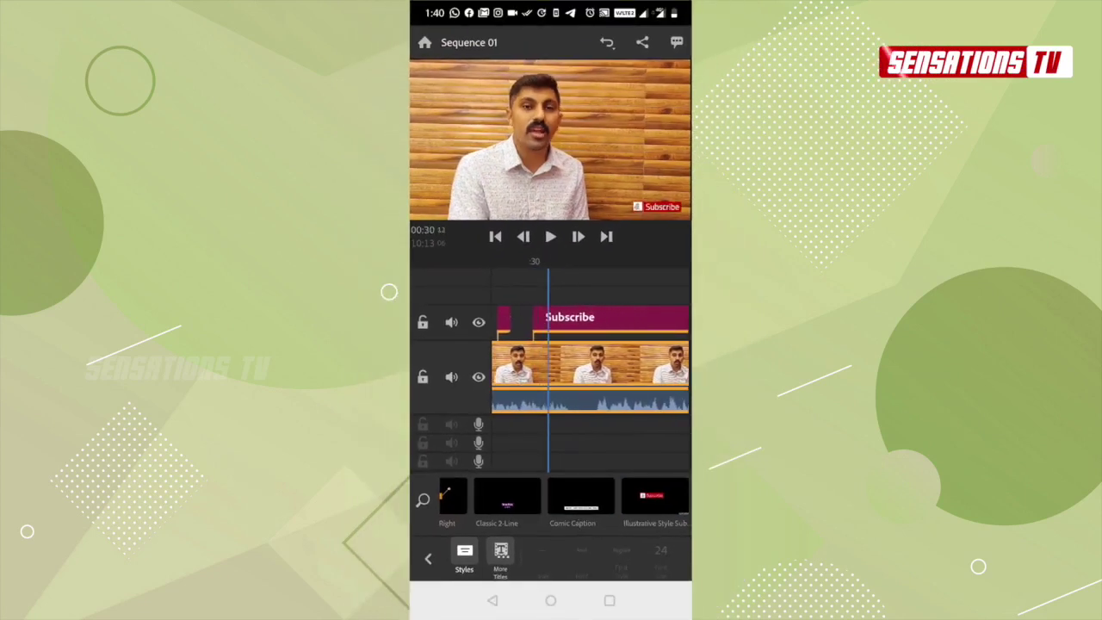
scroll(590, 370, left, 2)
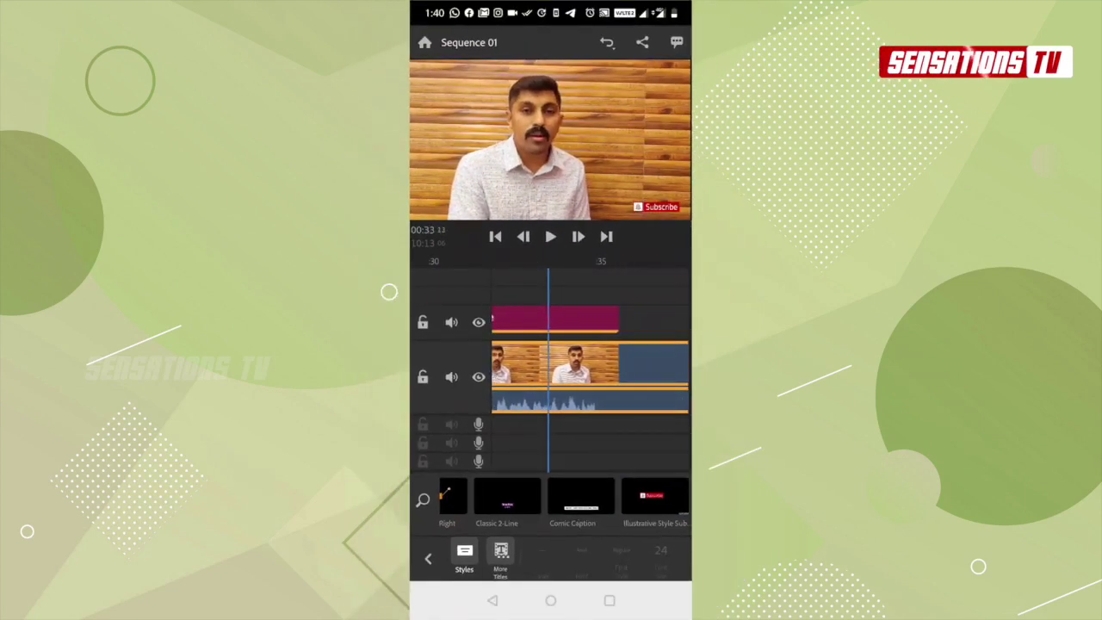
click(568, 319)
- Adjust the Subscribe title clip to end around 45 seconds, then park the playhead at 1:01 in the video
scroll(590, 370, down, 2)
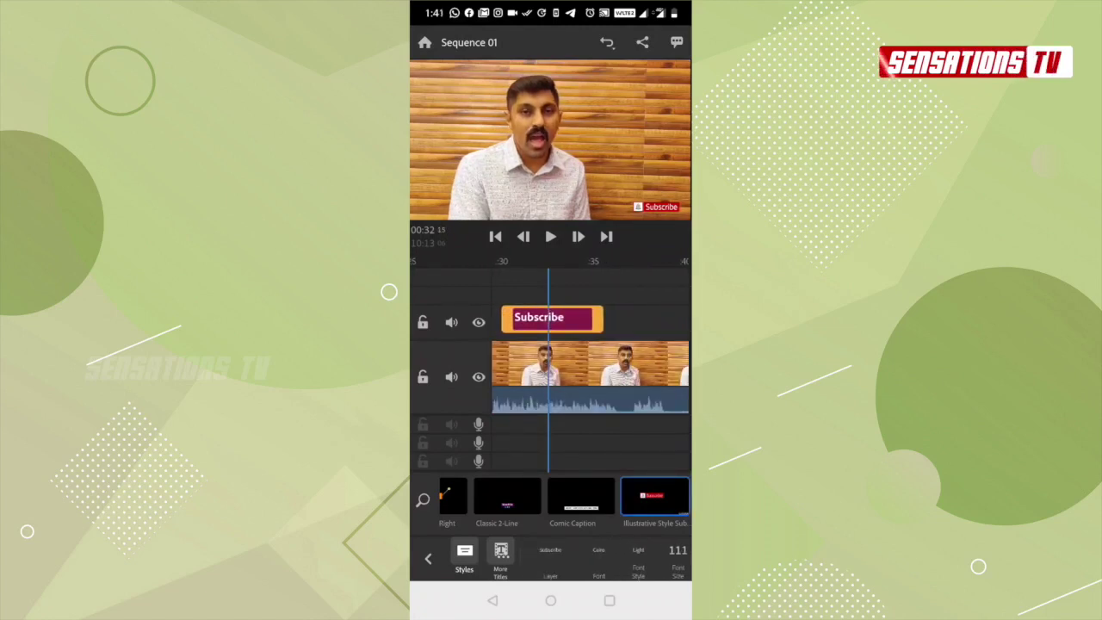
mouse_move(583, 303)
mouse_down()
mouse_move(653, 317)
mouse_move(534, 319)
mouse_up()
click(654, 496)
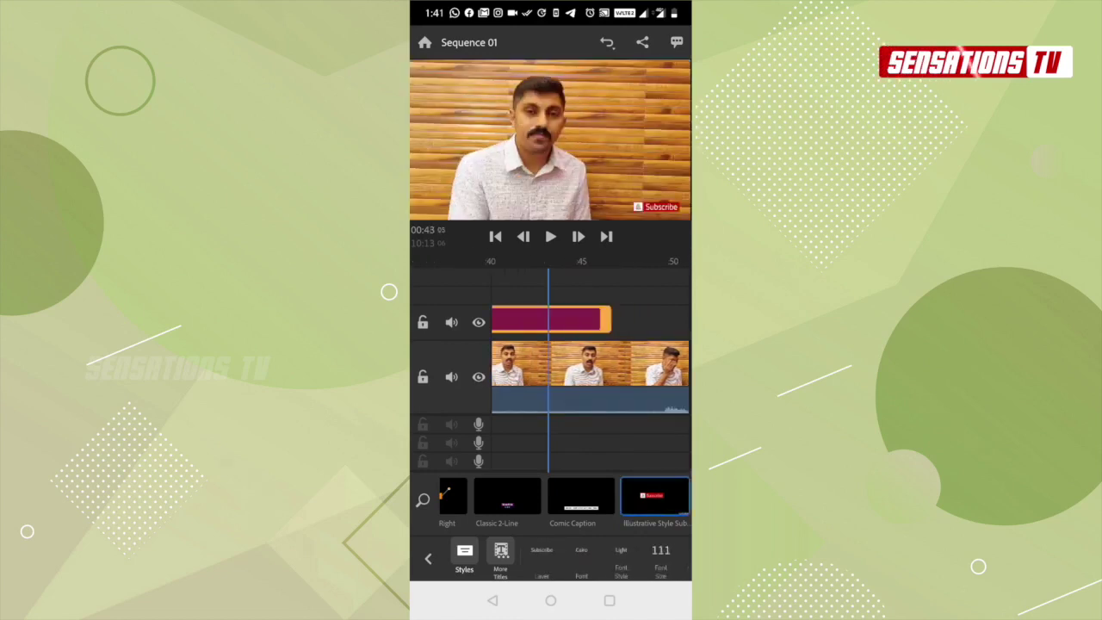
drag(608, 320, 653, 319)
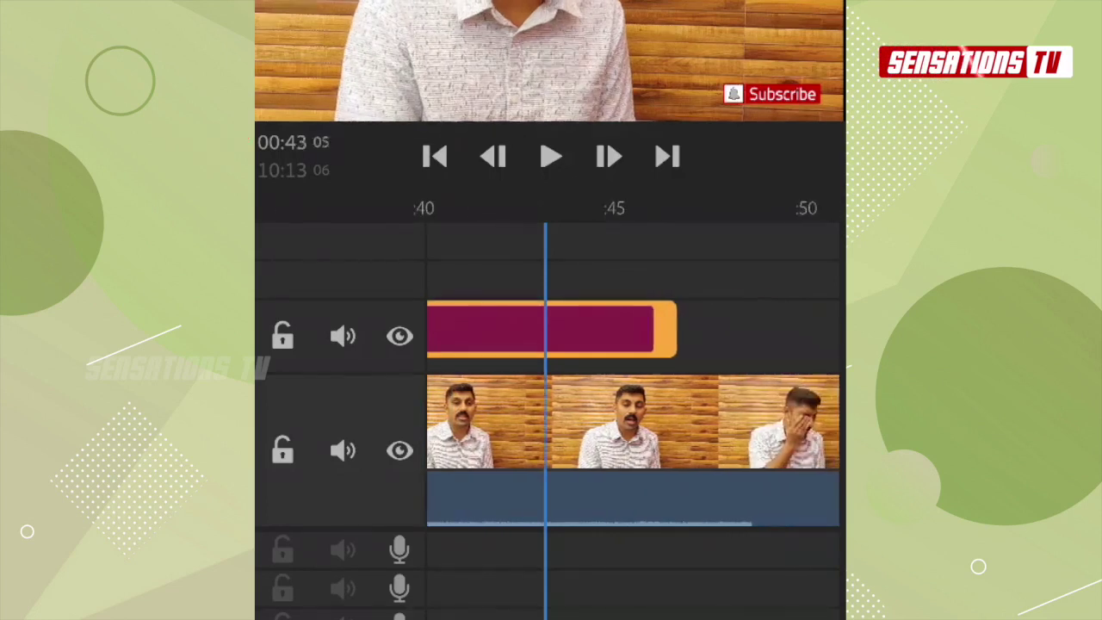
click(629, 422)
drag(732, 422, 474, 422)
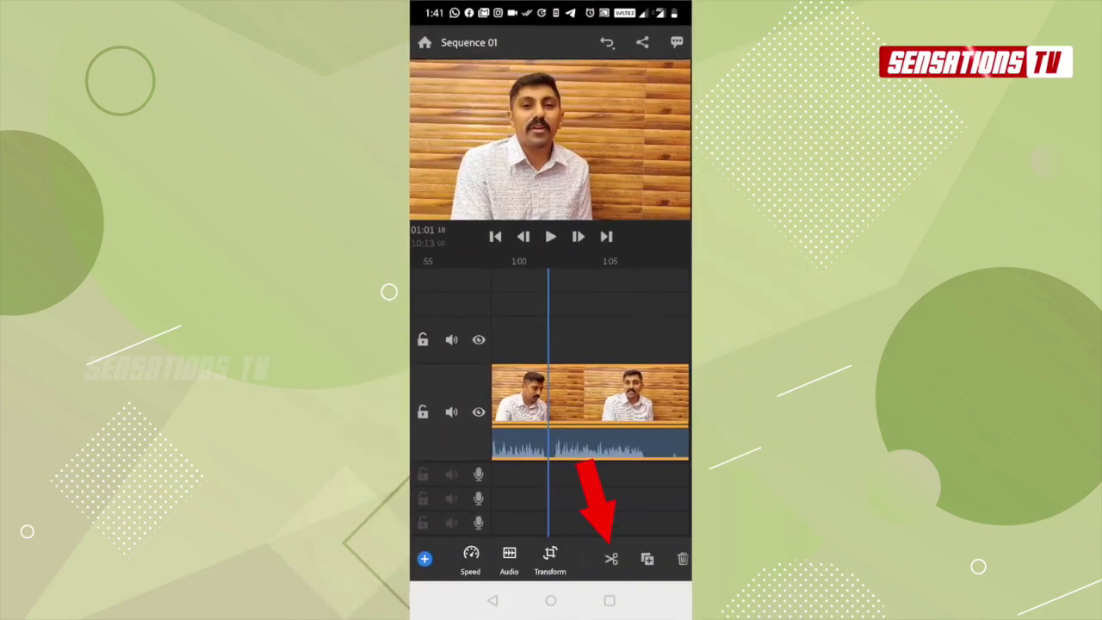
- Split the video at 1:01 and about 1:04, then delete the 3-second piece between
click(611, 559)
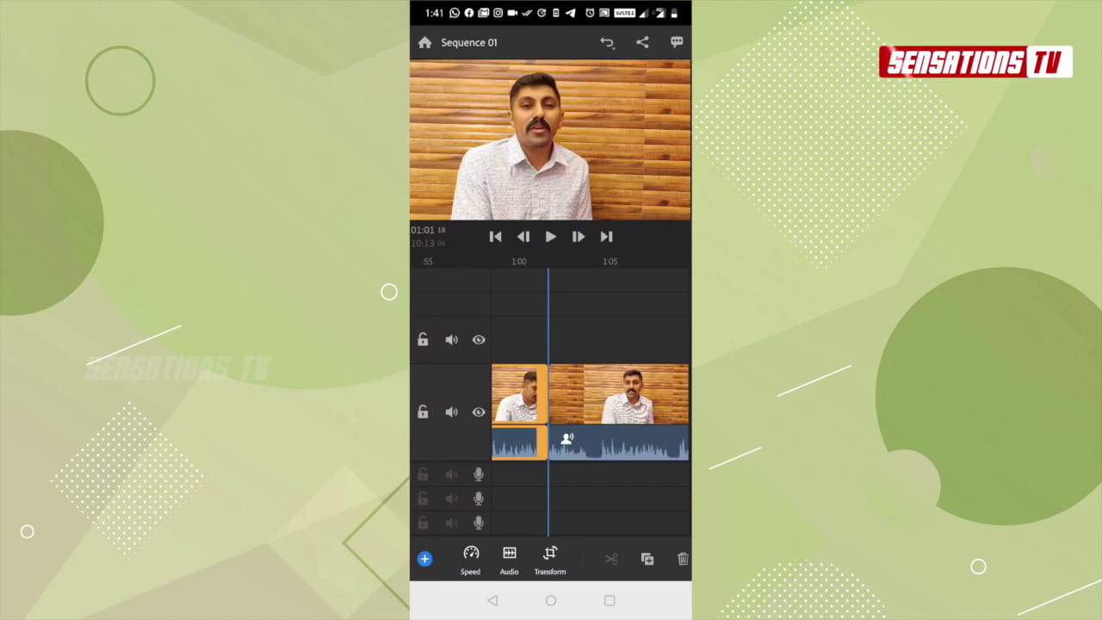
scroll(592, 412, right, 3)
scroll(593, 411, right, 2)
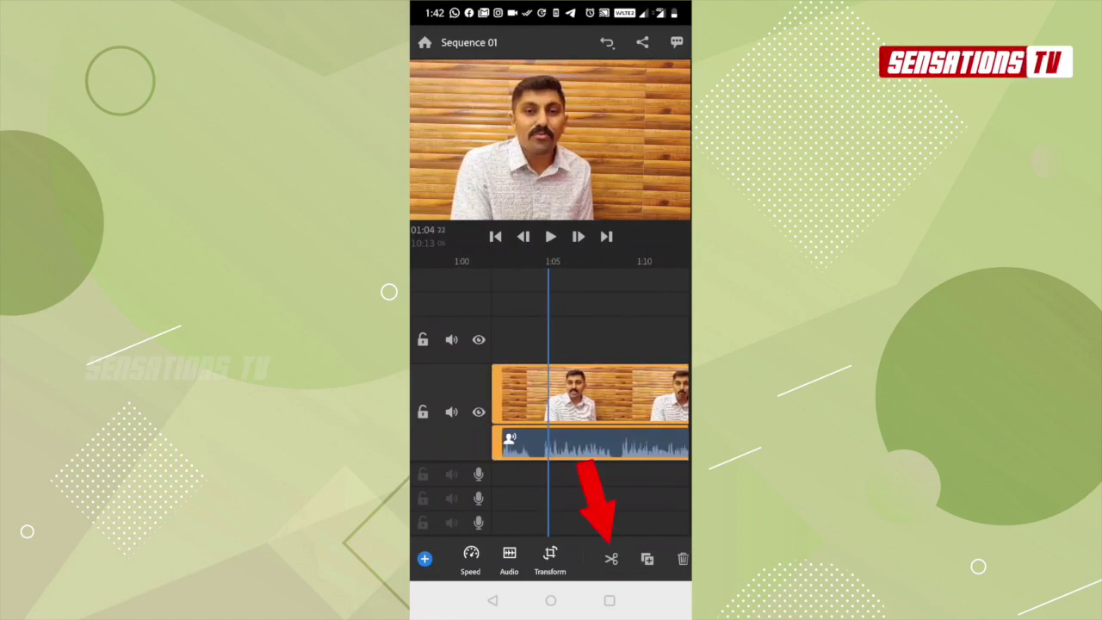
click(611, 559)
scroll(590, 412, left, 2)
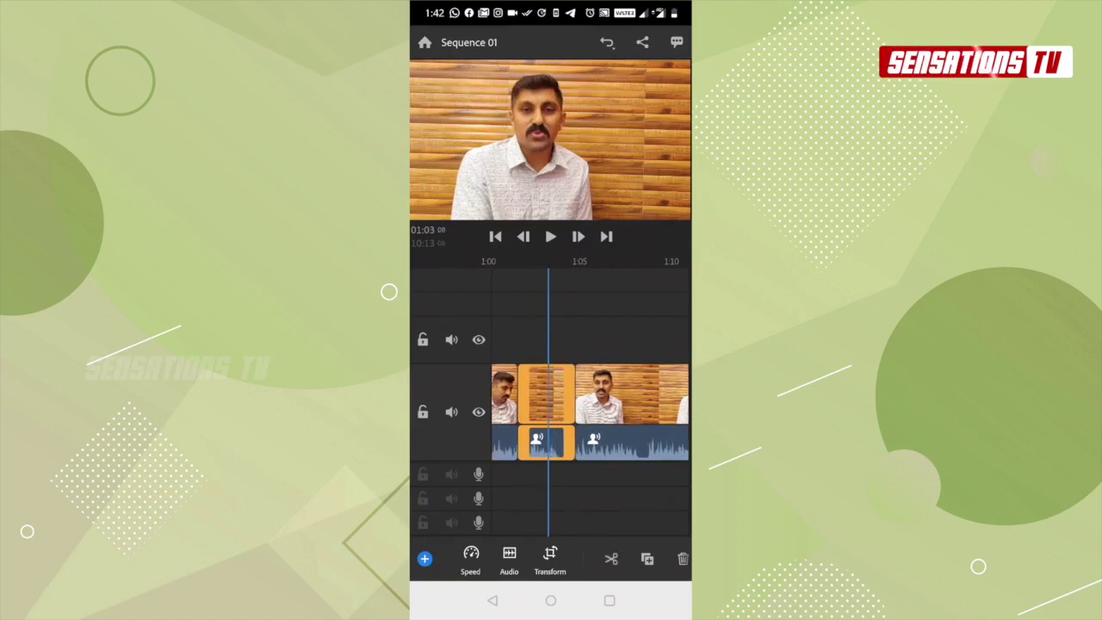
click(683, 558)
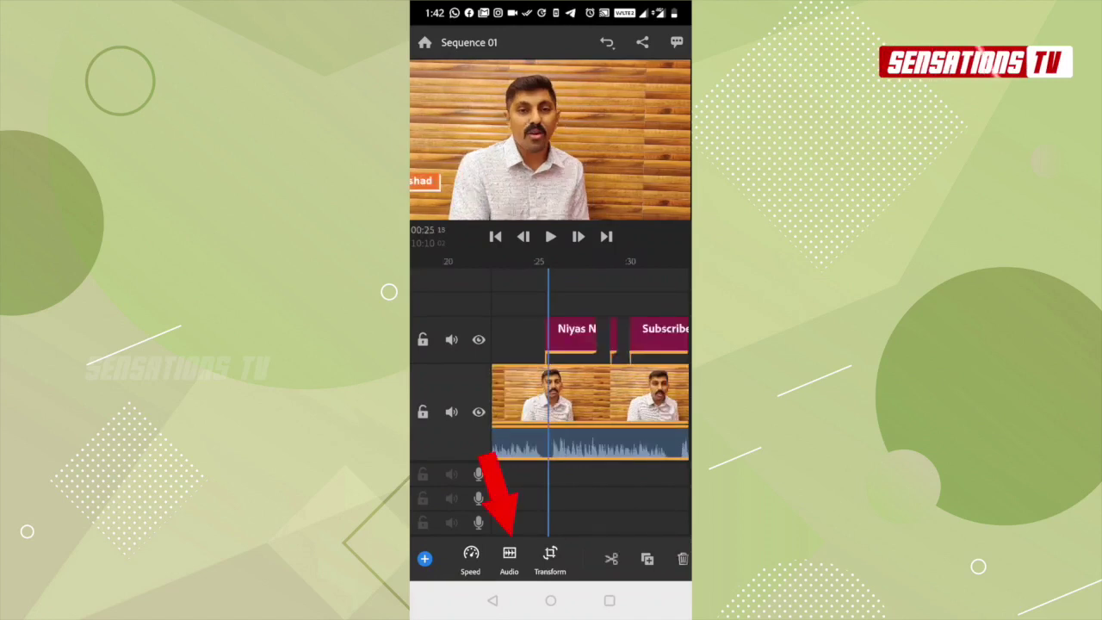
- Set the speaker clip's volume to 46%, toggle Mute Clip on and off, and bring up the add-content choices
click(509, 558)
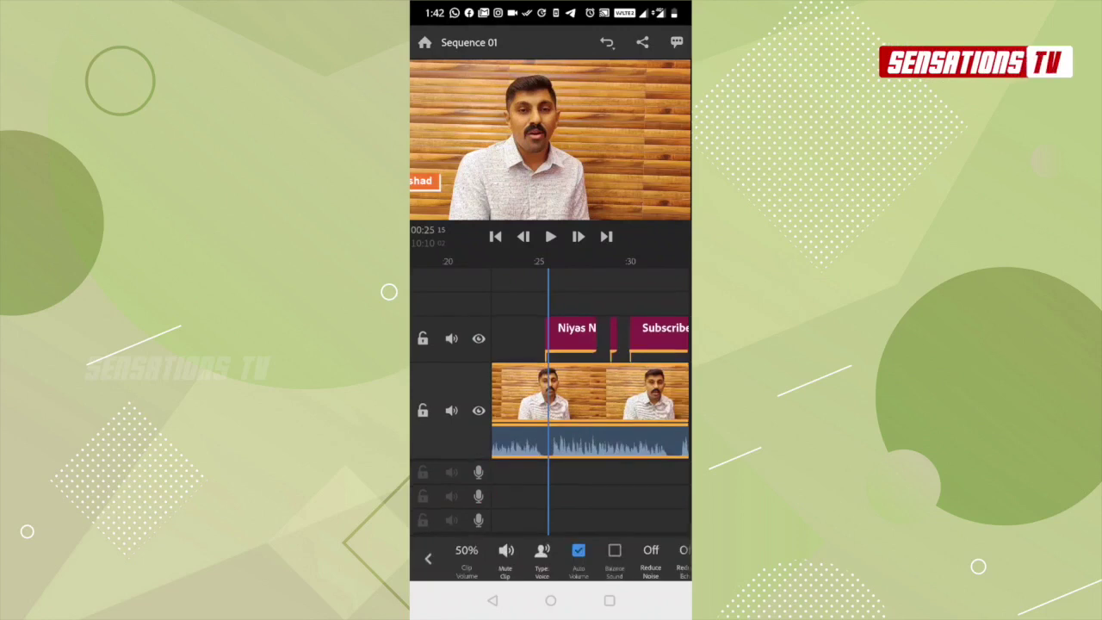
click(466, 551)
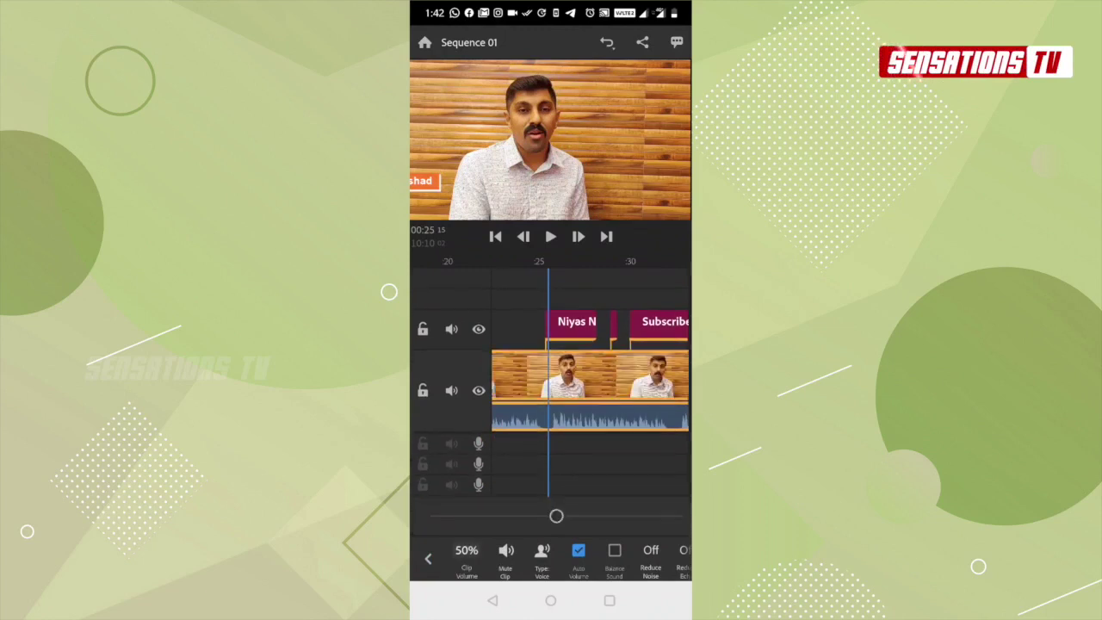
mouse_move(556, 515)
mouse_down()
mouse_move(667, 516)
mouse_move(543, 516)
mouse_up()
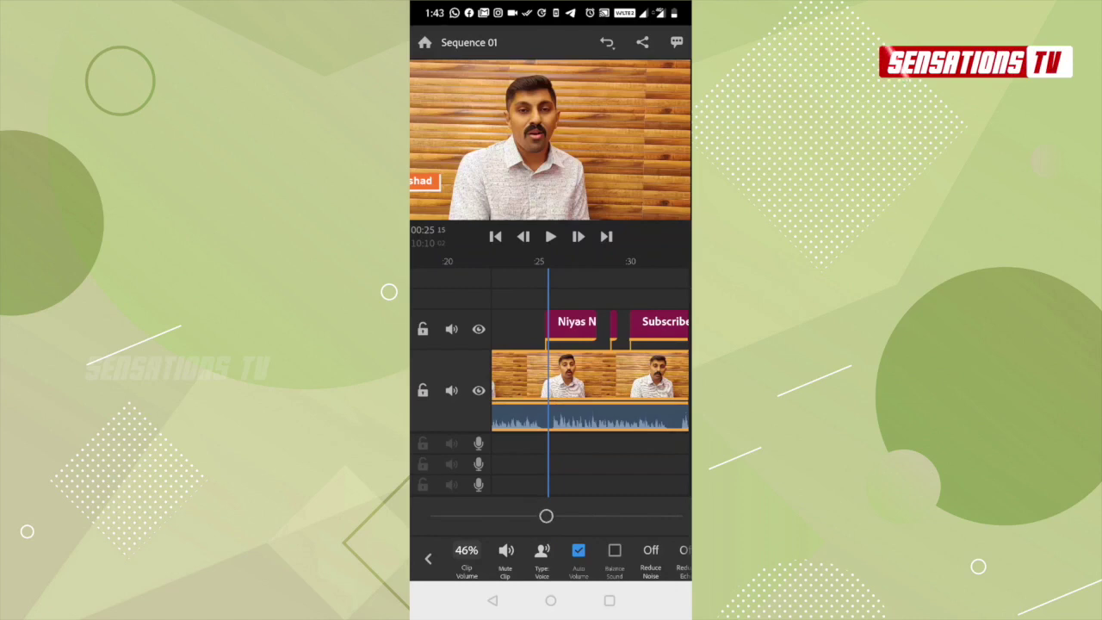
click(505, 551)
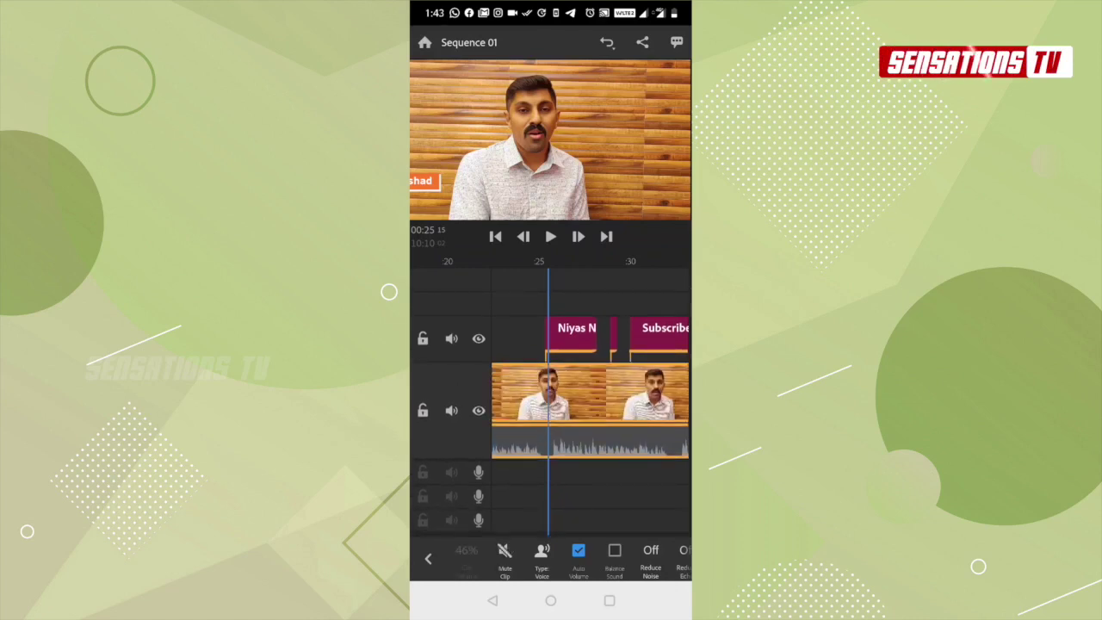
drag(585, 396, 593, 396)
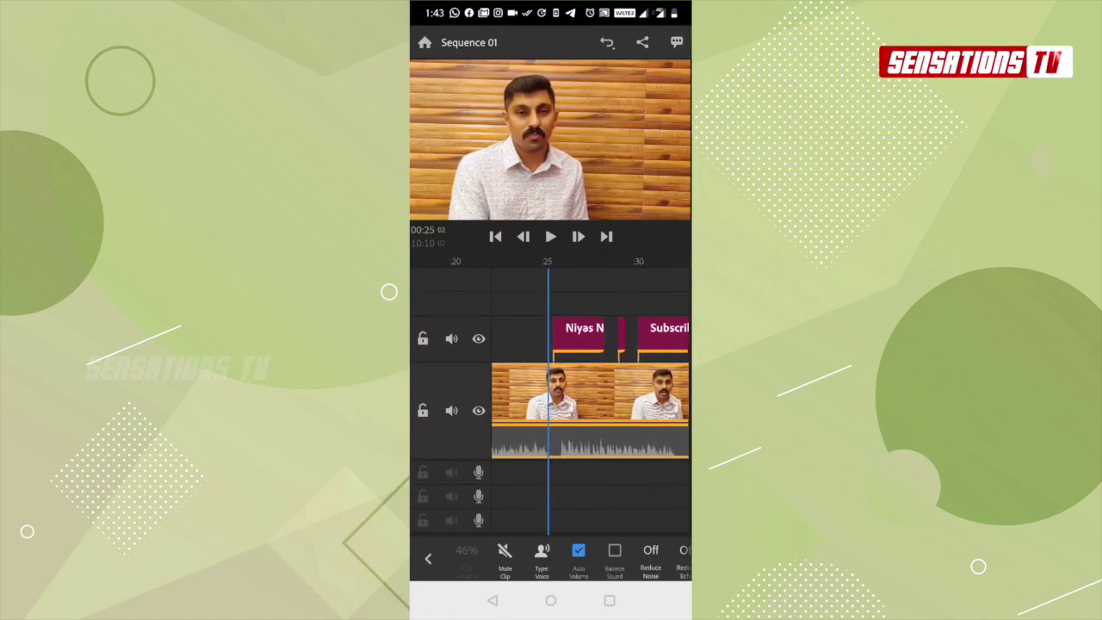
click(506, 551)
click(428, 558)
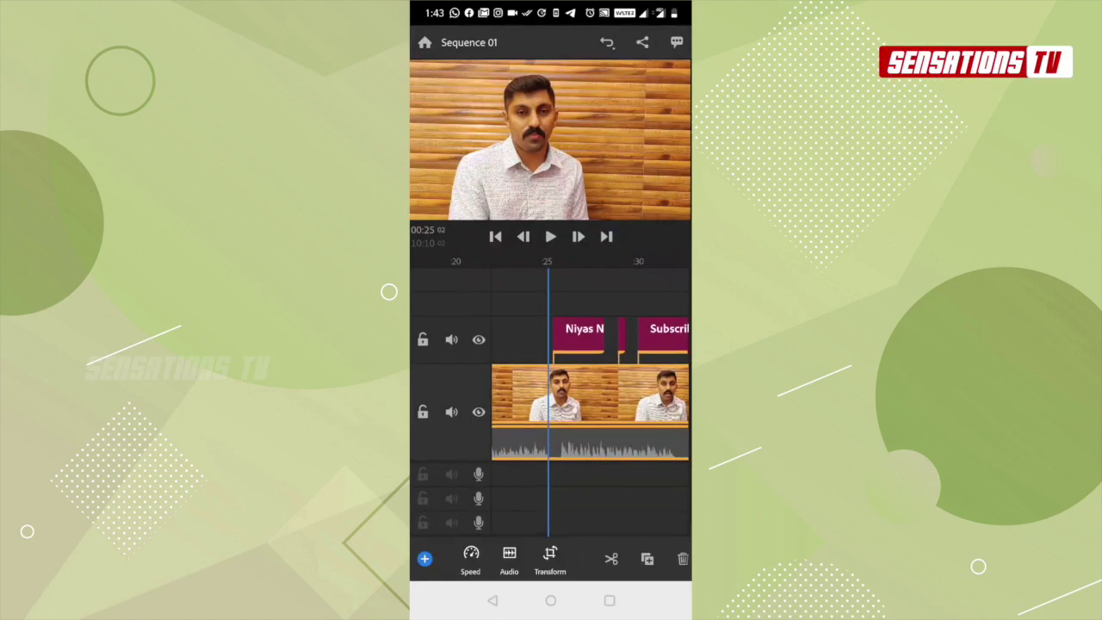
click(424, 558)
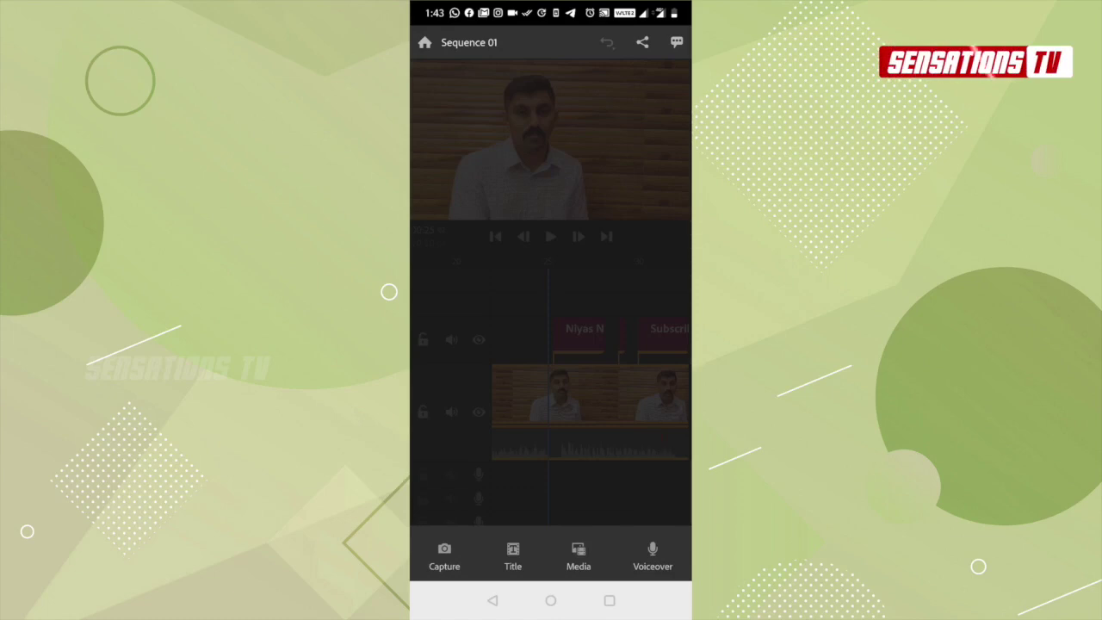
- Add the Bend track from Audio > Rush Soundtracks to the project
click(578, 556)
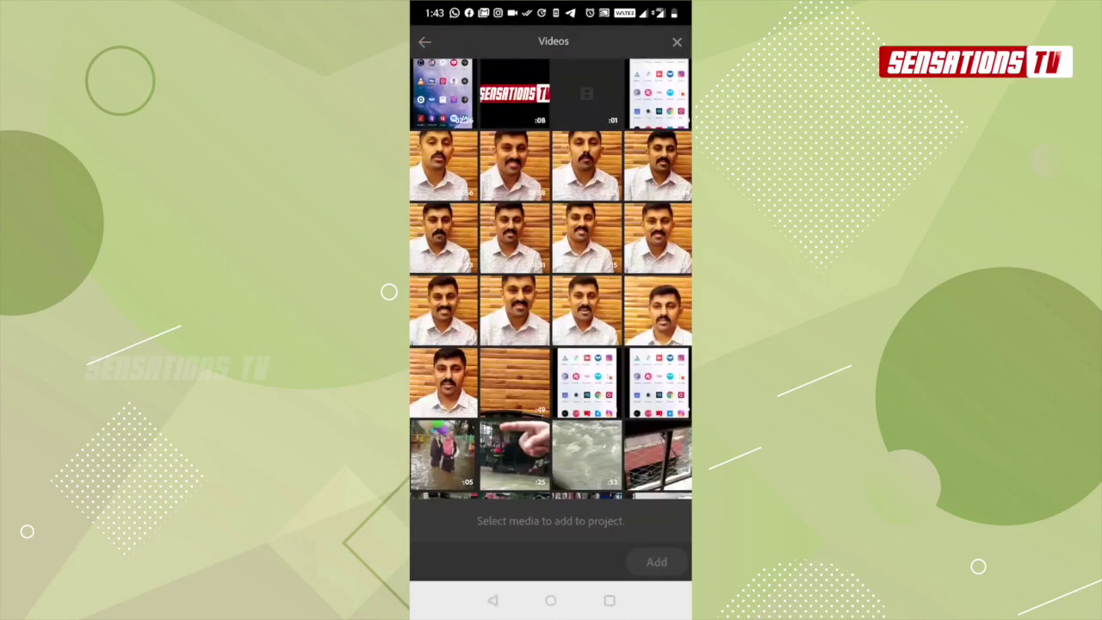
click(425, 41)
click(463, 250)
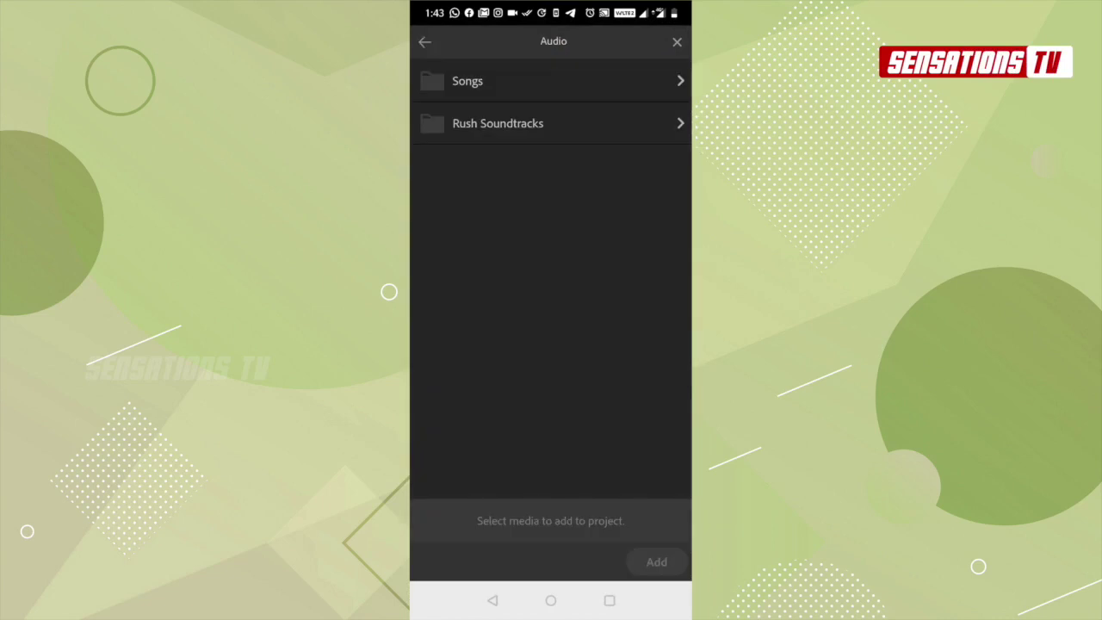
click(498, 123)
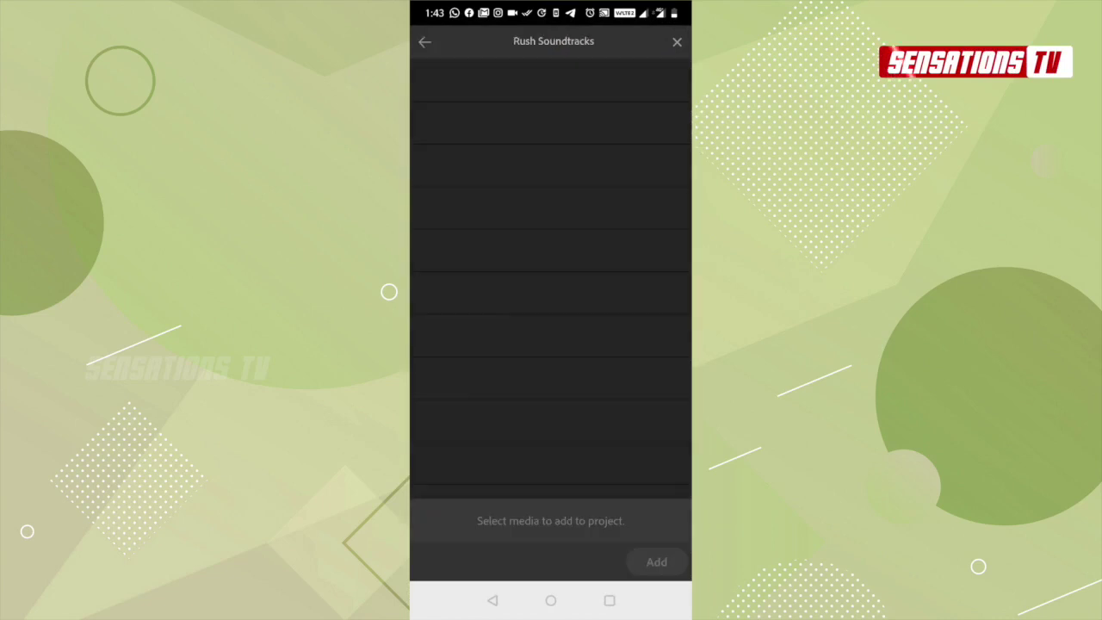
click(675, 123)
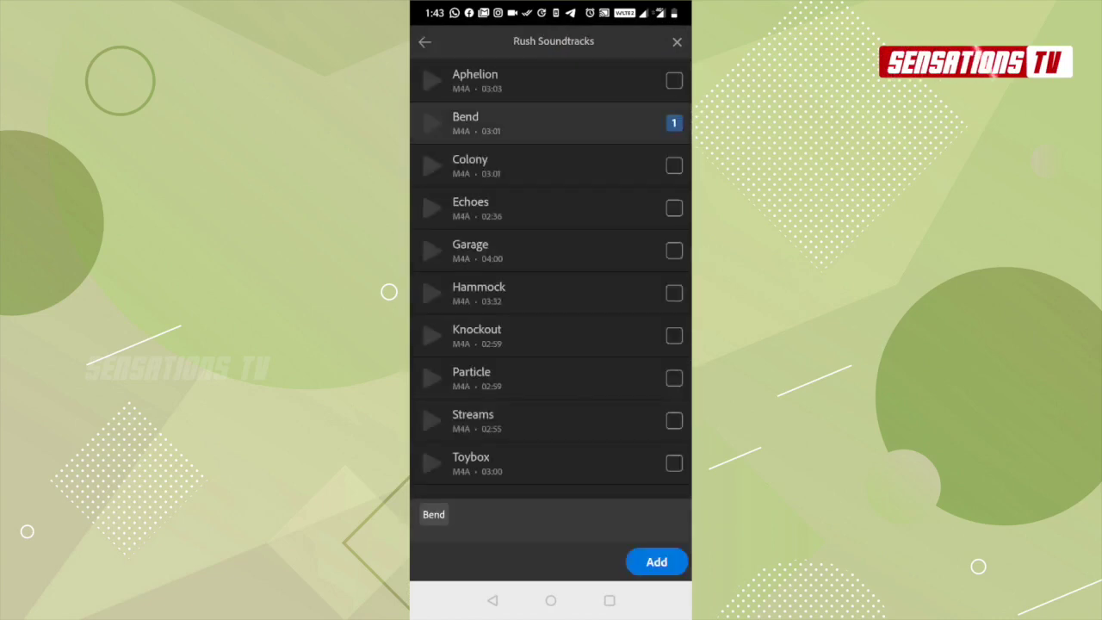
click(656, 562)
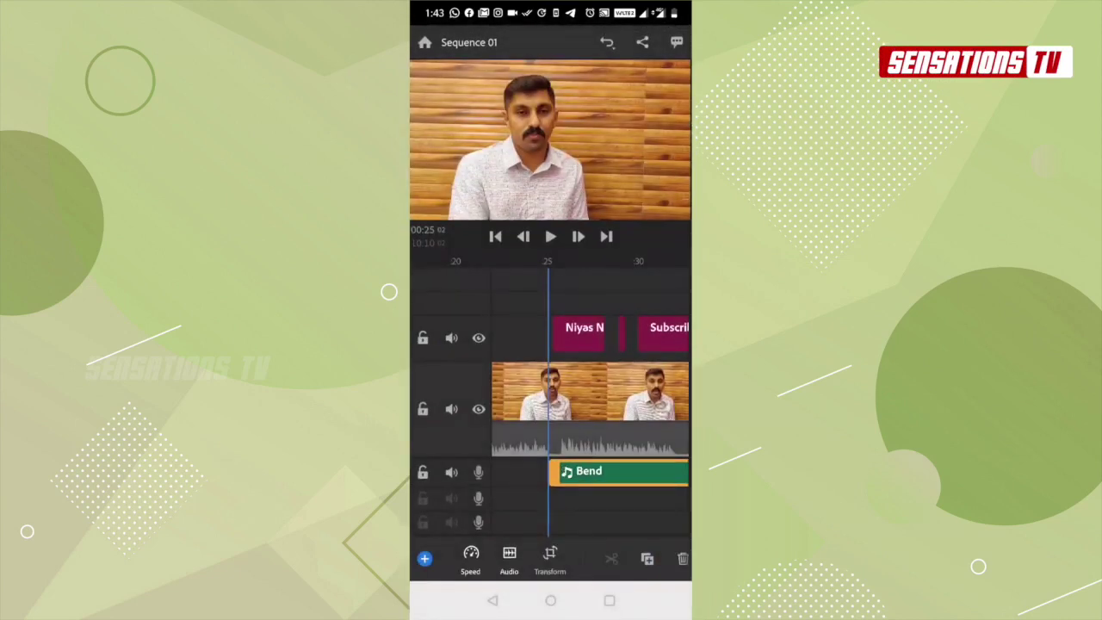
- Slide the Bend music clip earlier to start near 20 seconds and preview playback from 0:18
drag(568, 392, 637, 391)
click(603, 391)
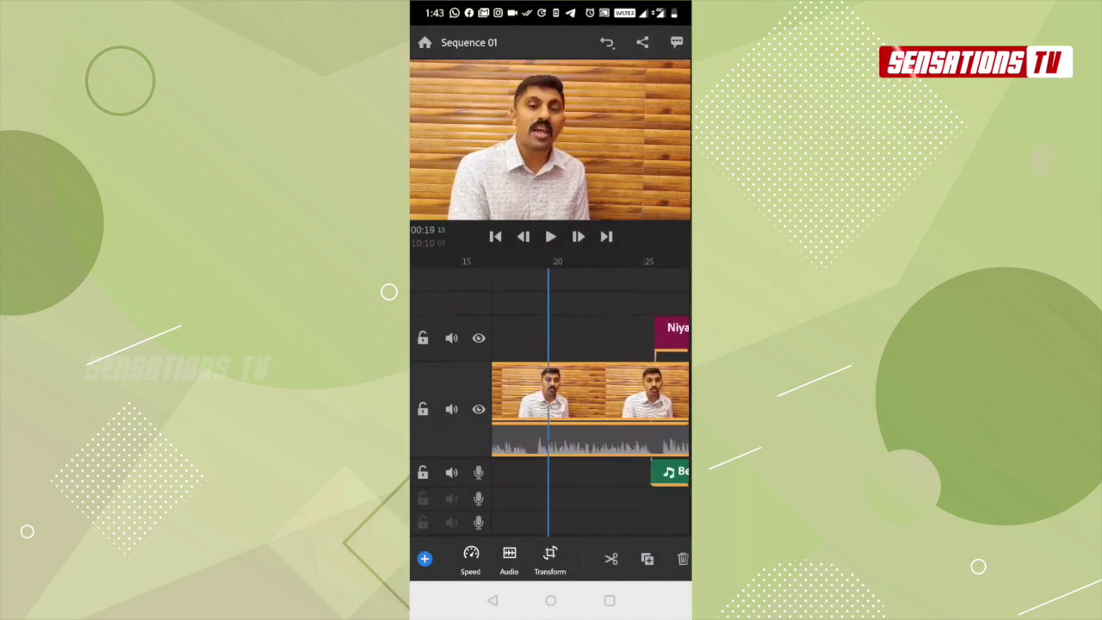
drag(586, 293, 574, 293)
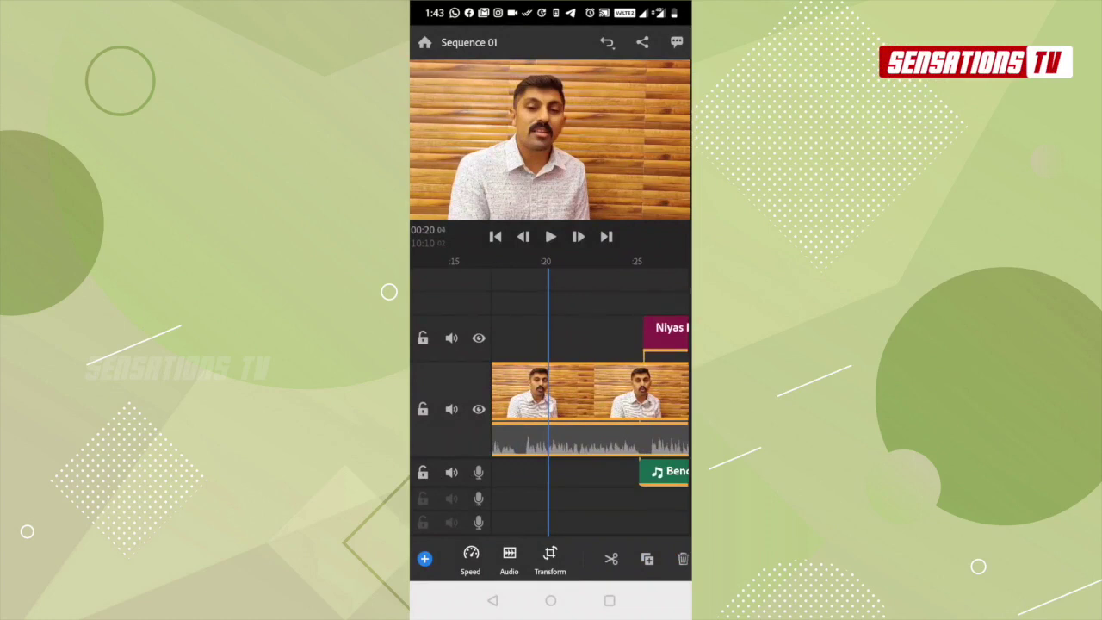
drag(647, 494, 504, 492)
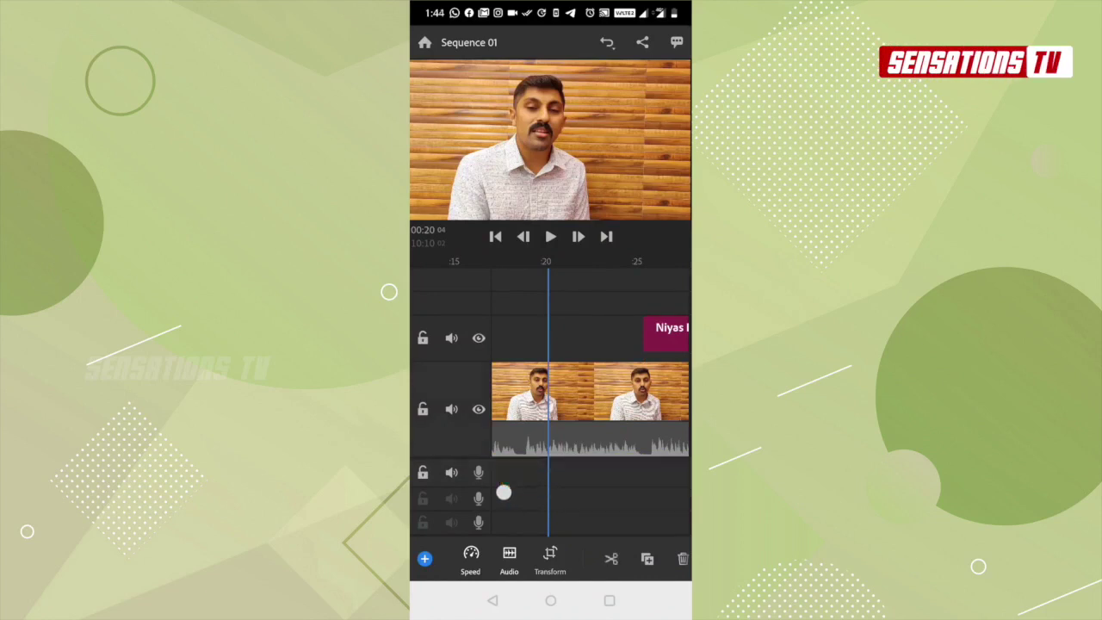
drag(560, 397, 598, 396)
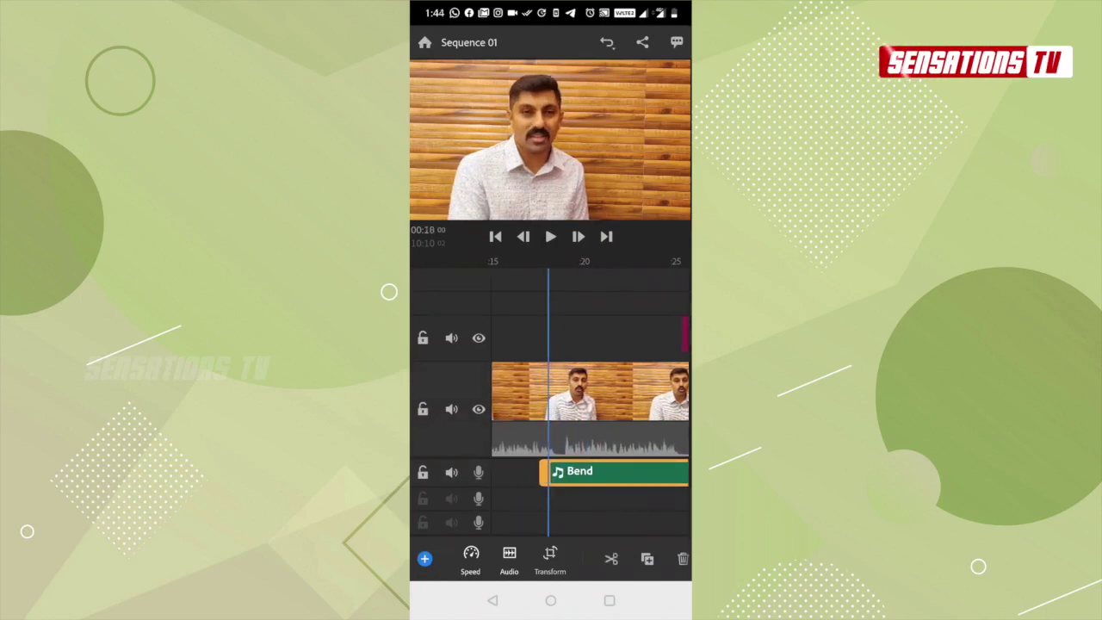
click(551, 236)
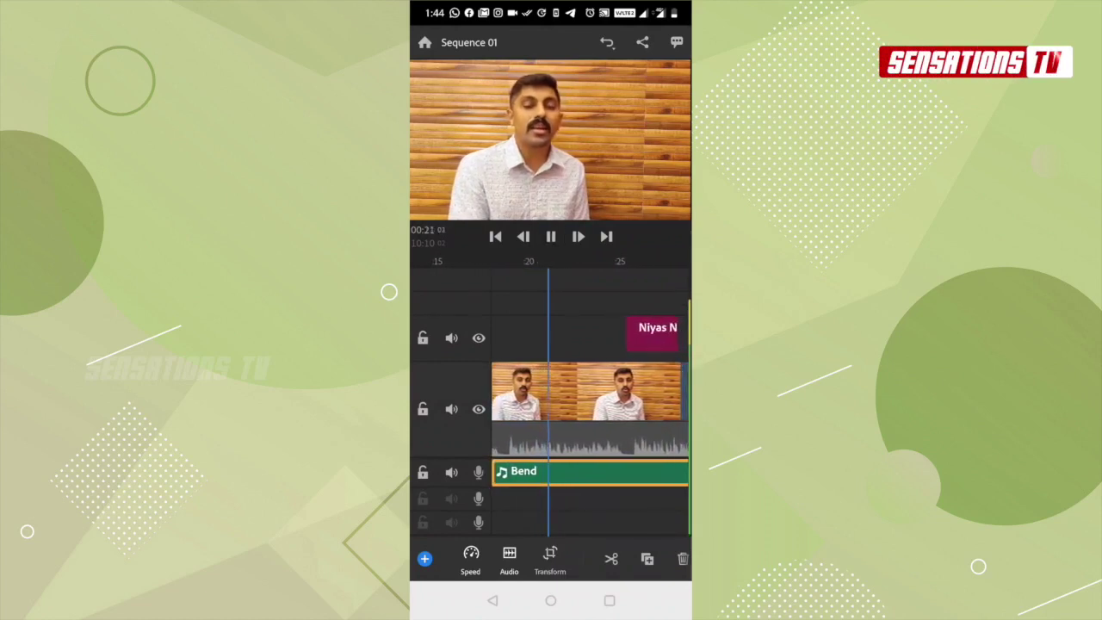
click(551, 236)
click(590, 473)
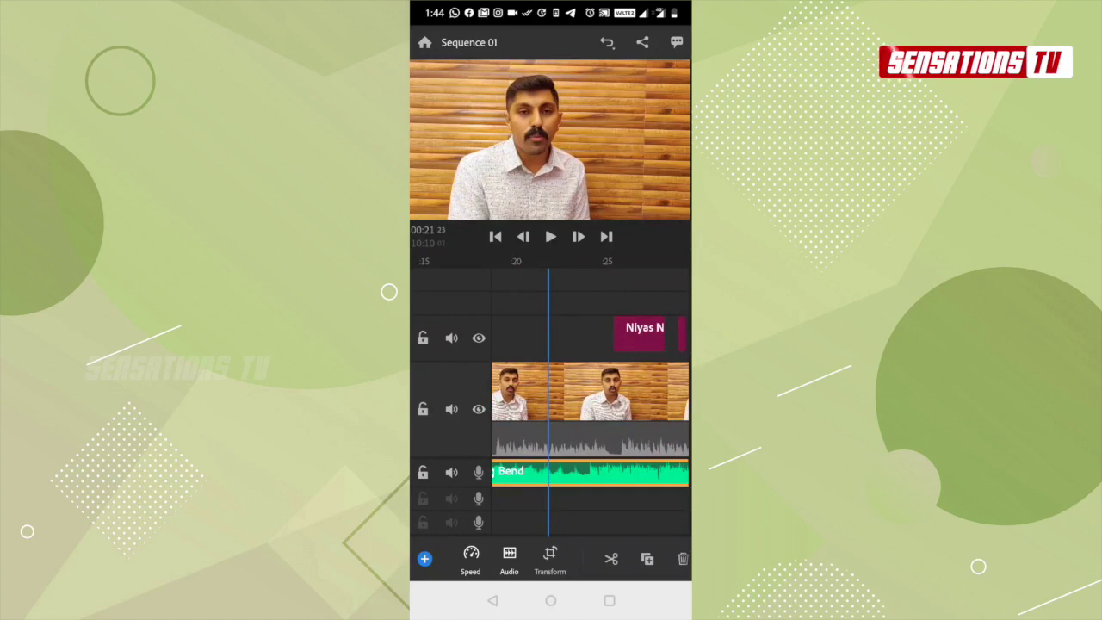
click(683, 559)
click(590, 394)
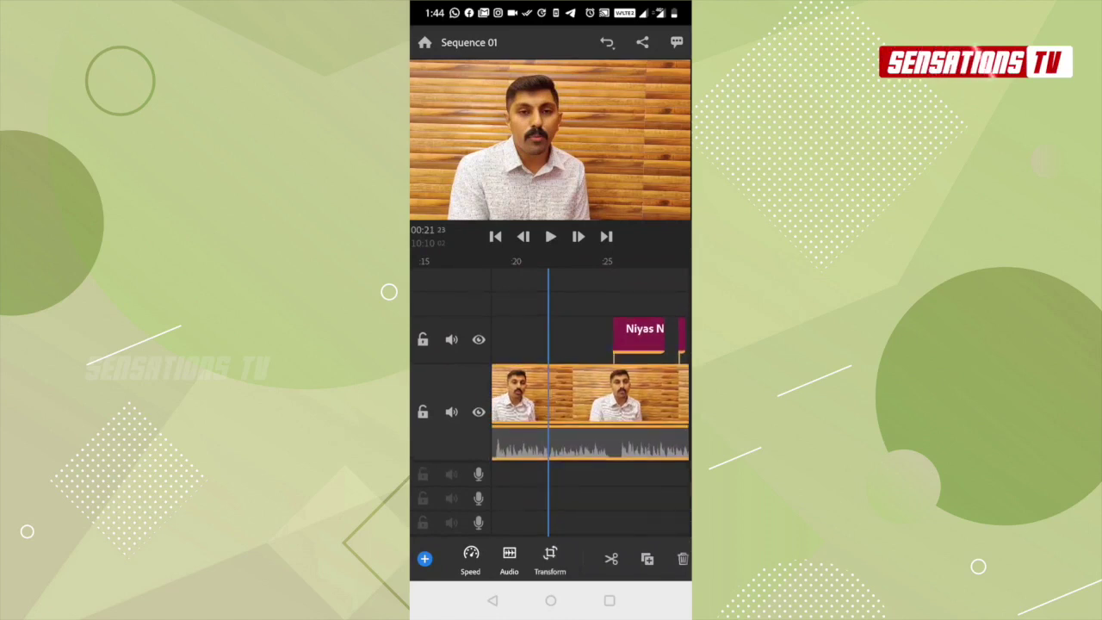
drag(551, 397, 621, 396)
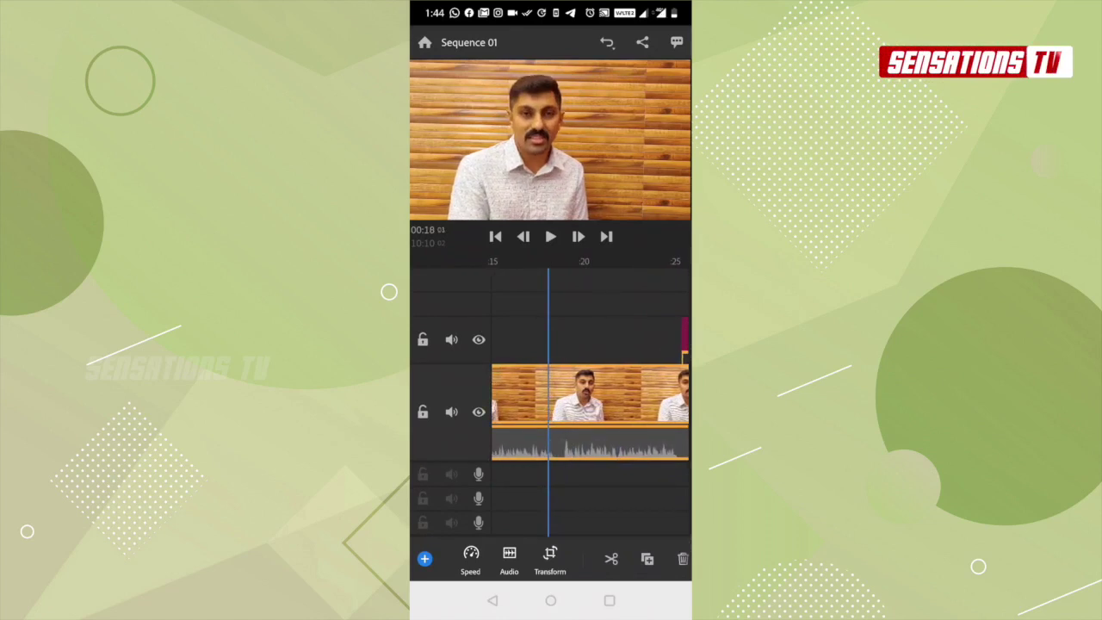
click(509, 558)
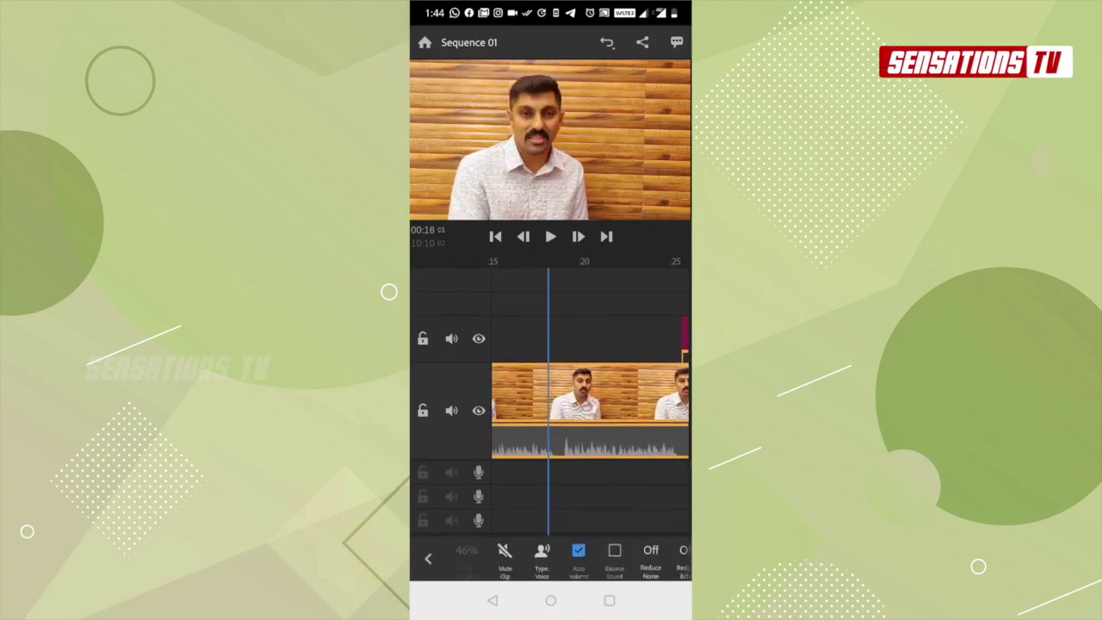
click(505, 553)
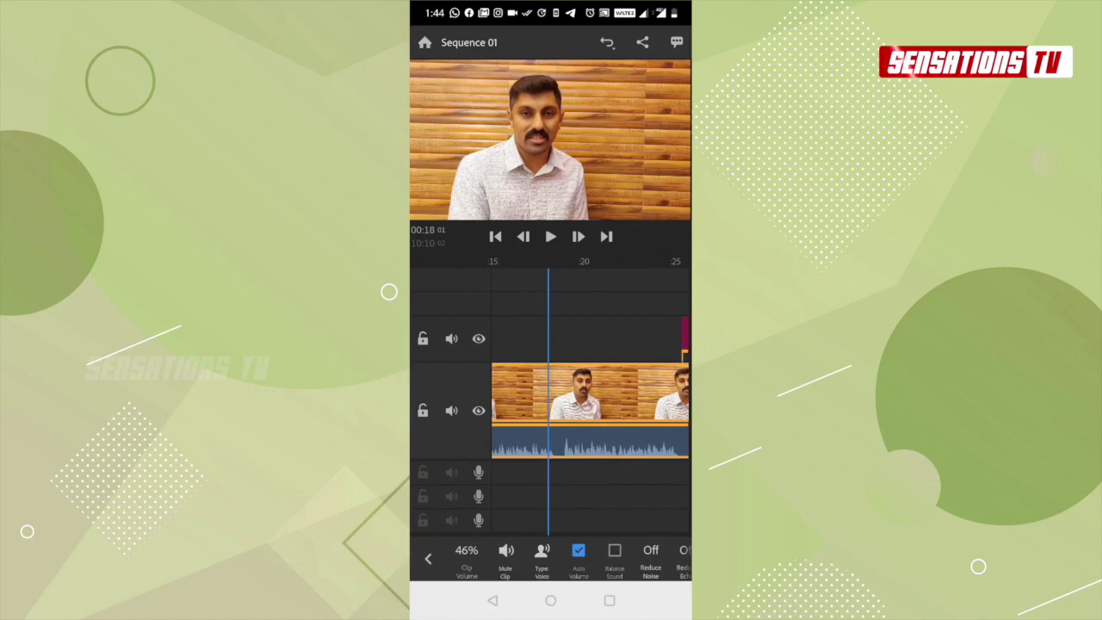
scroll(590, 392, right, 5)
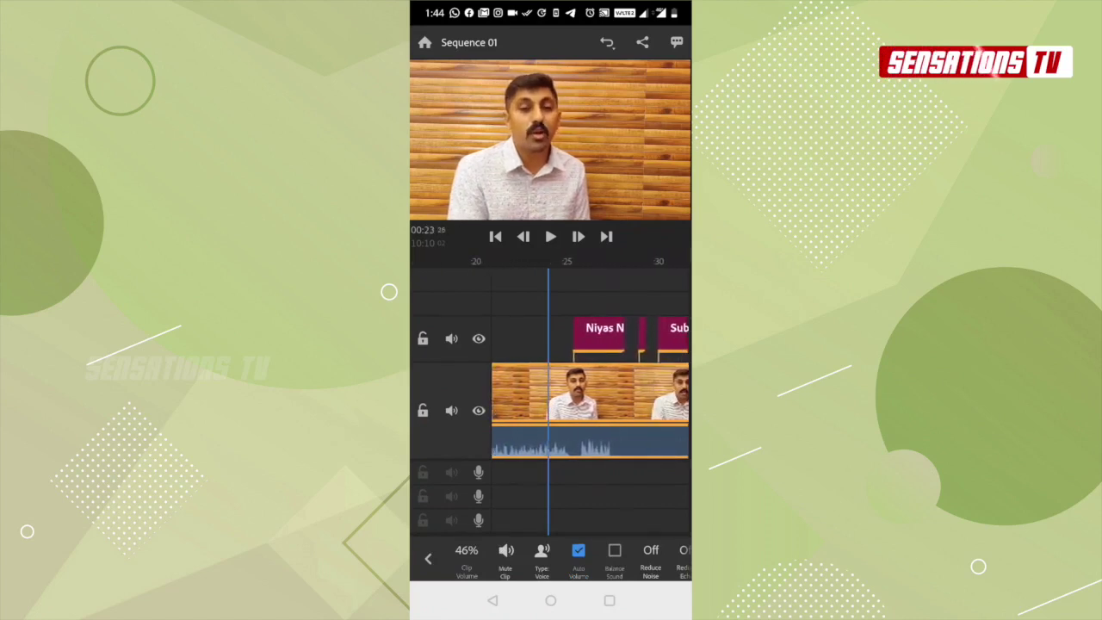
scroll(590, 391, left, 3)
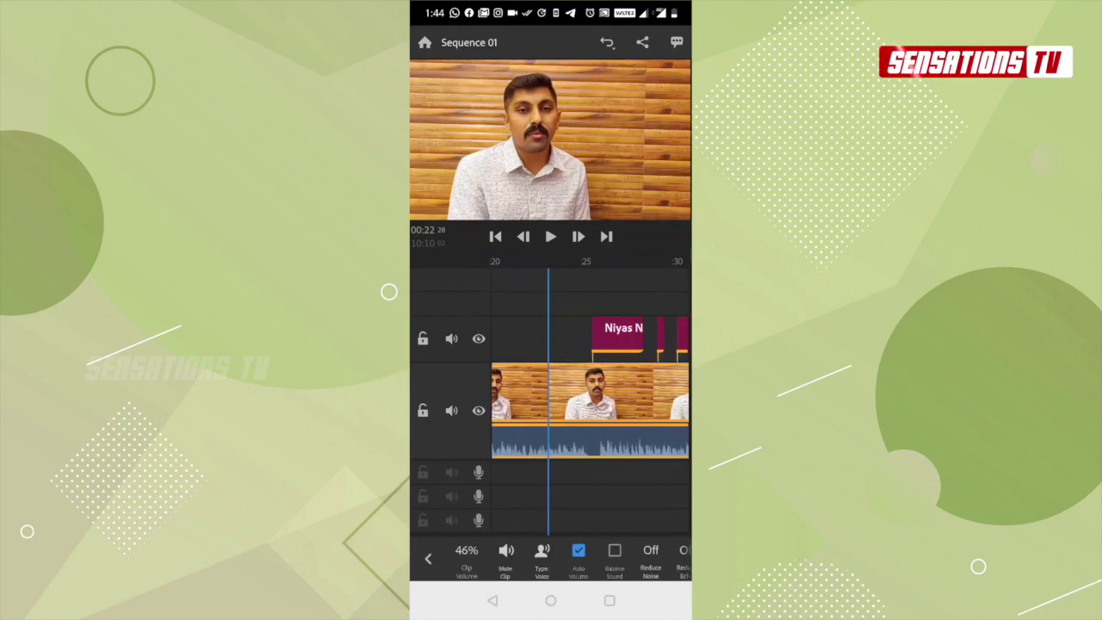
- Import the talking clip of the man from the phone's Videos folder into the project
click(428, 558)
click(423, 558)
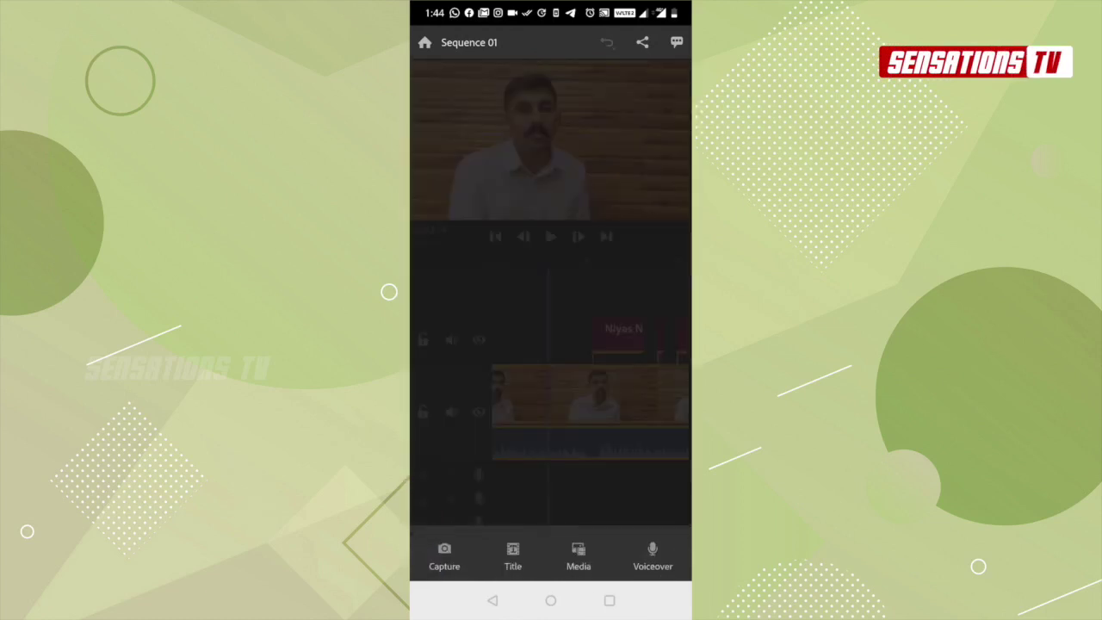
click(425, 41)
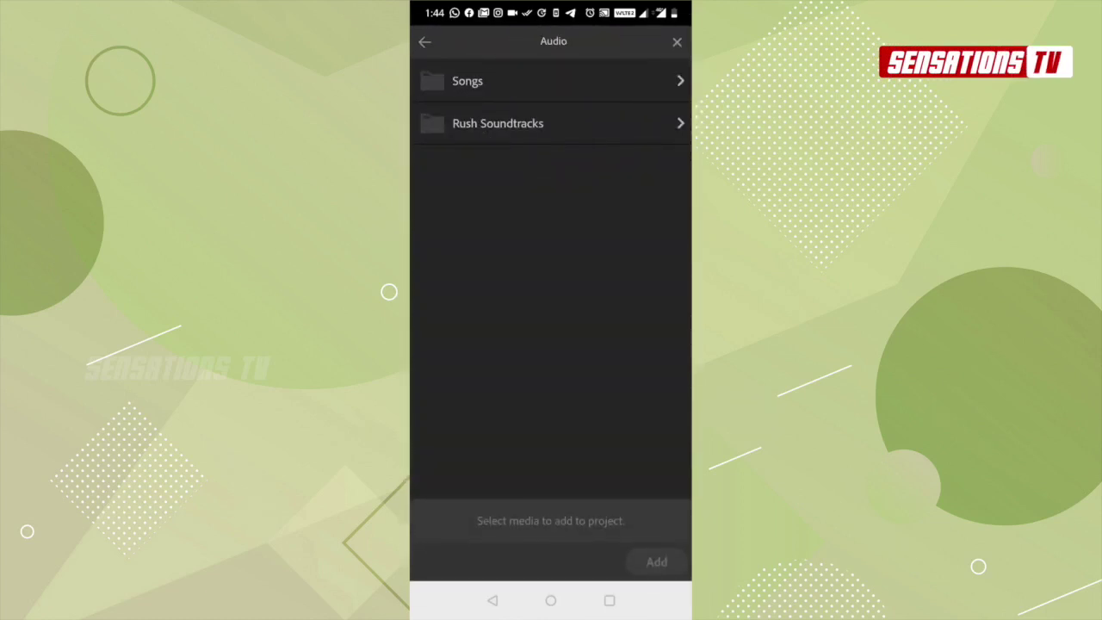
click(425, 41)
click(465, 151)
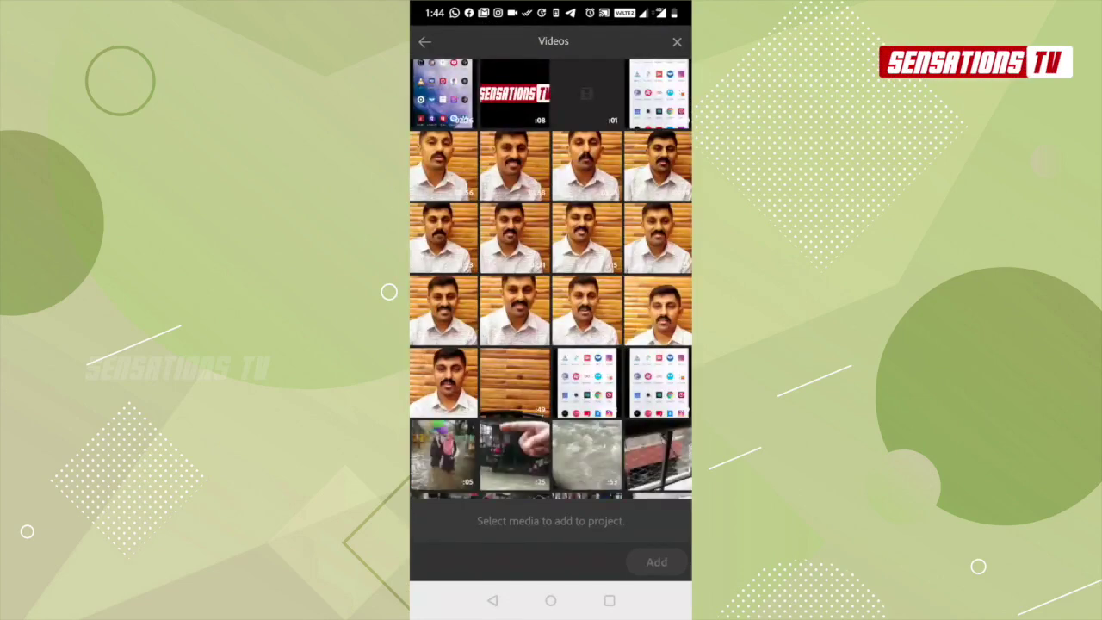
click(657, 238)
click(656, 562)
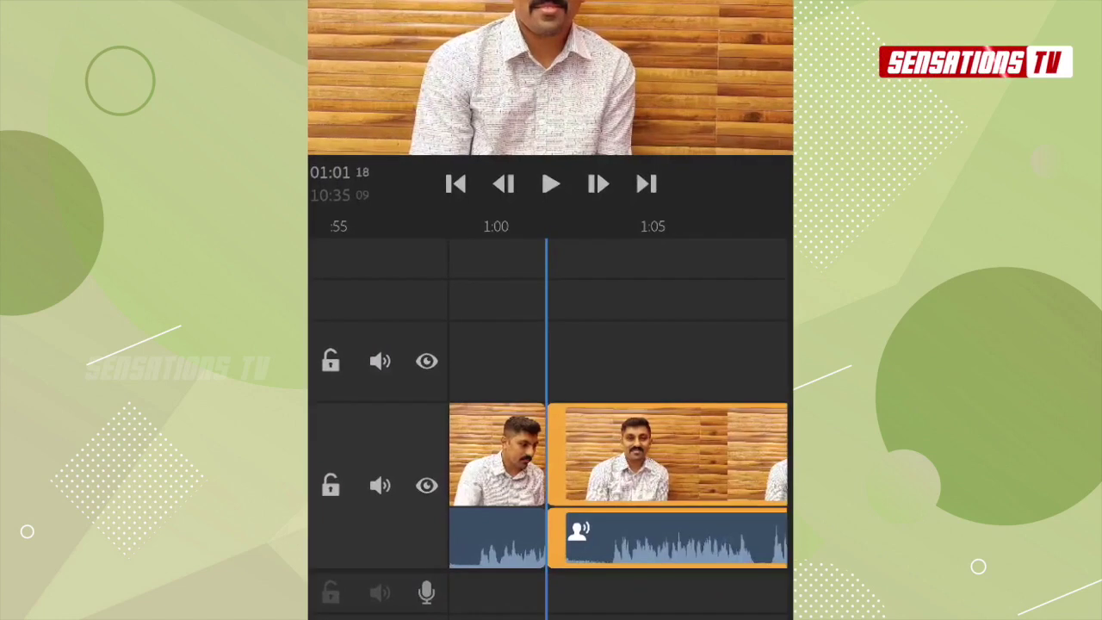
- Drag the second main-track clip up onto a new track above the title
scroll(619, 405, left, 5)
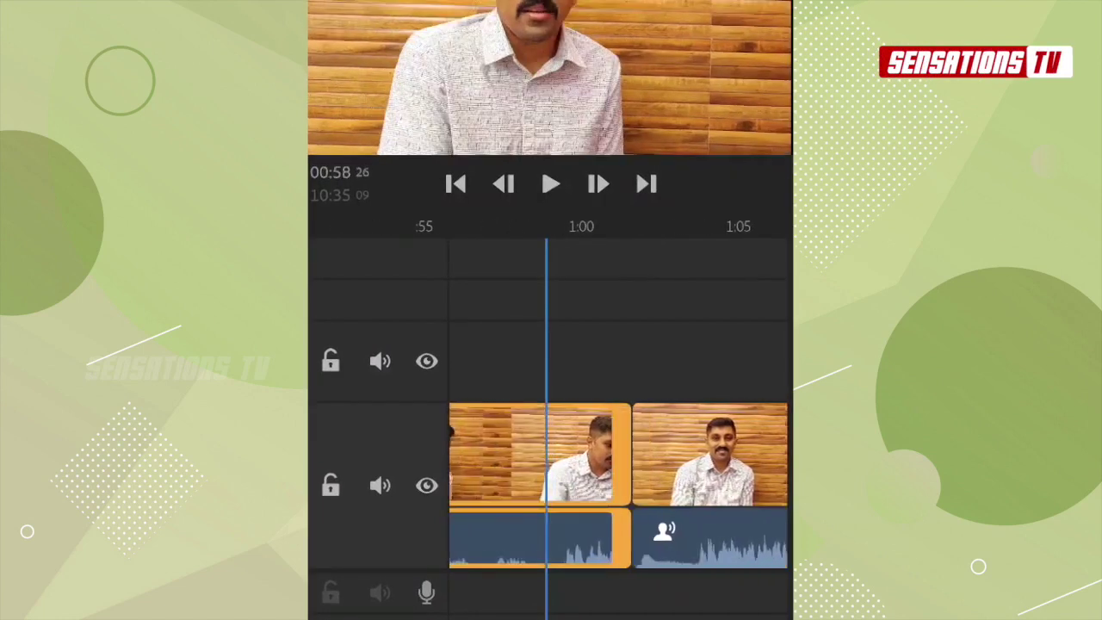
scroll(618, 482, down, 3)
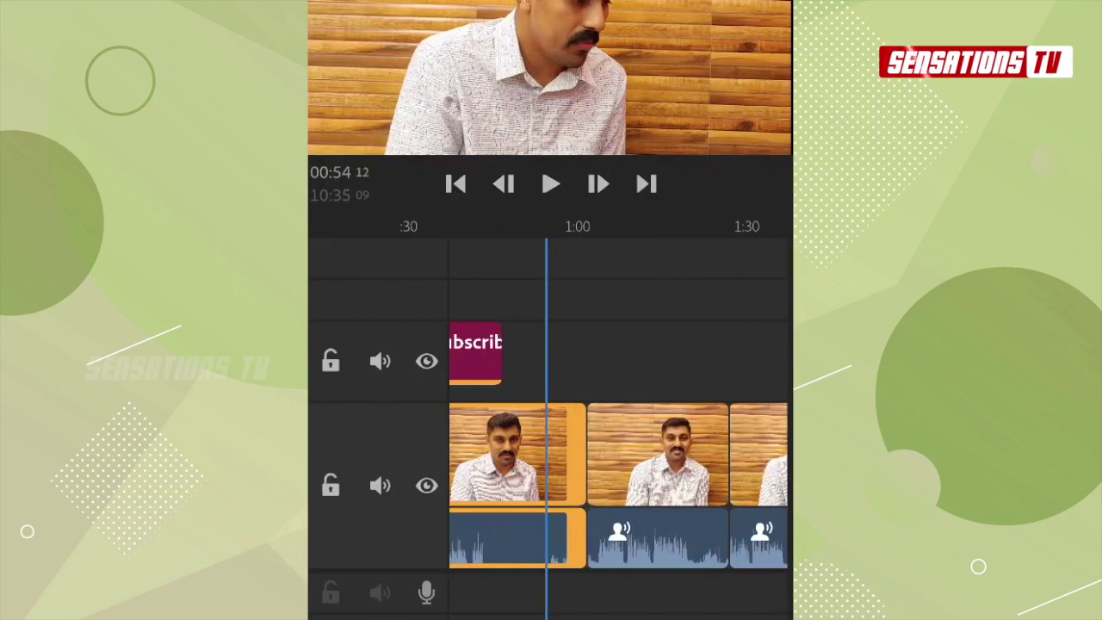
drag(657, 455, 579, 310)
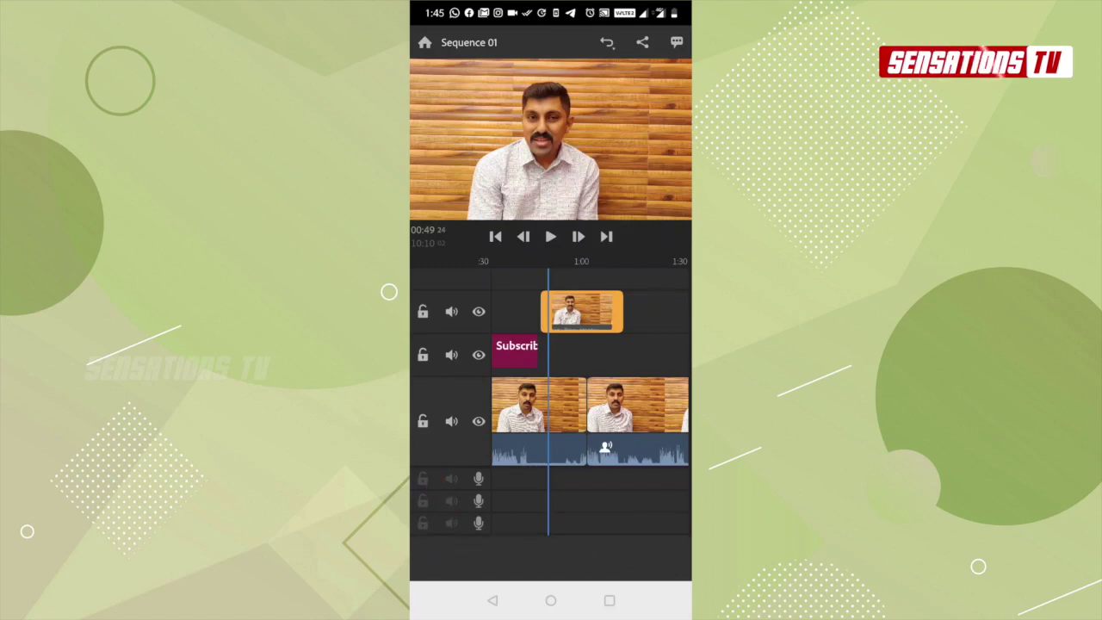
- Scale the overlay clip to 31 and drag it to the top-left corner (H 371, V 269)
click(664, 558)
drag(556, 516, 469, 515)
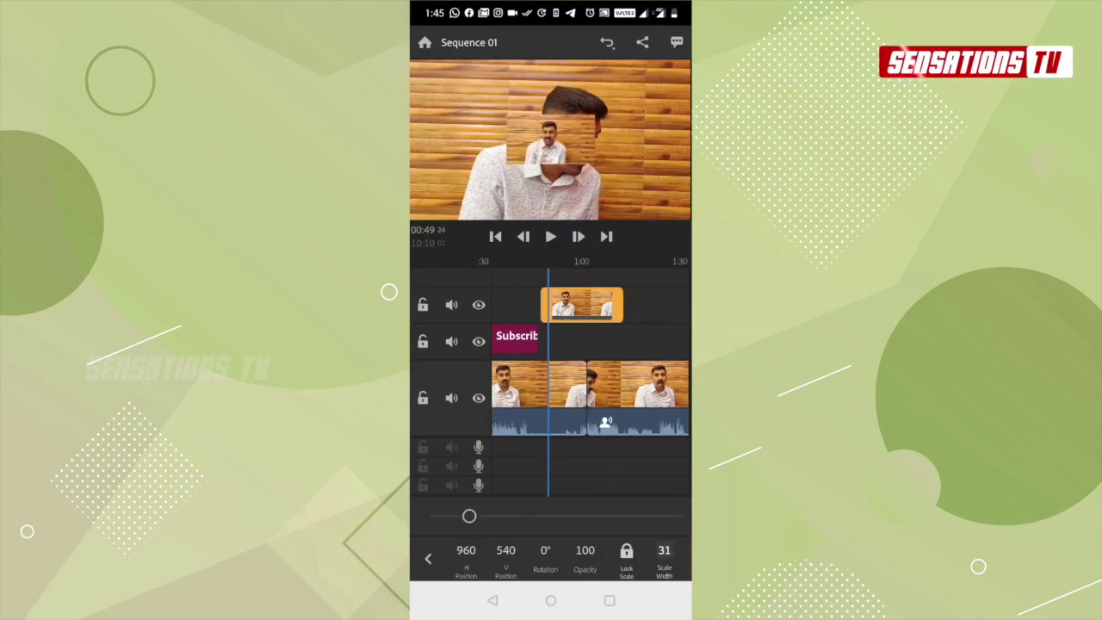
drag(551, 139, 463, 99)
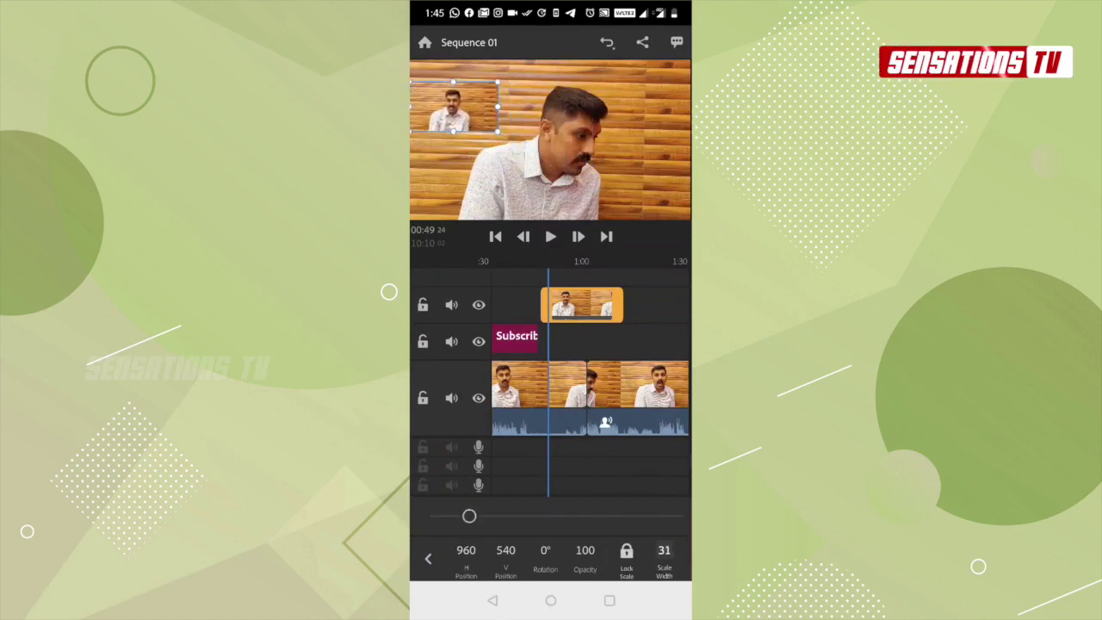
- Scrub the timeline and select the main clip left of the playhead
mouse_move(603, 388)
mouse_down()
mouse_move(582, 388)
mouse_move(669, 387)
mouse_up()
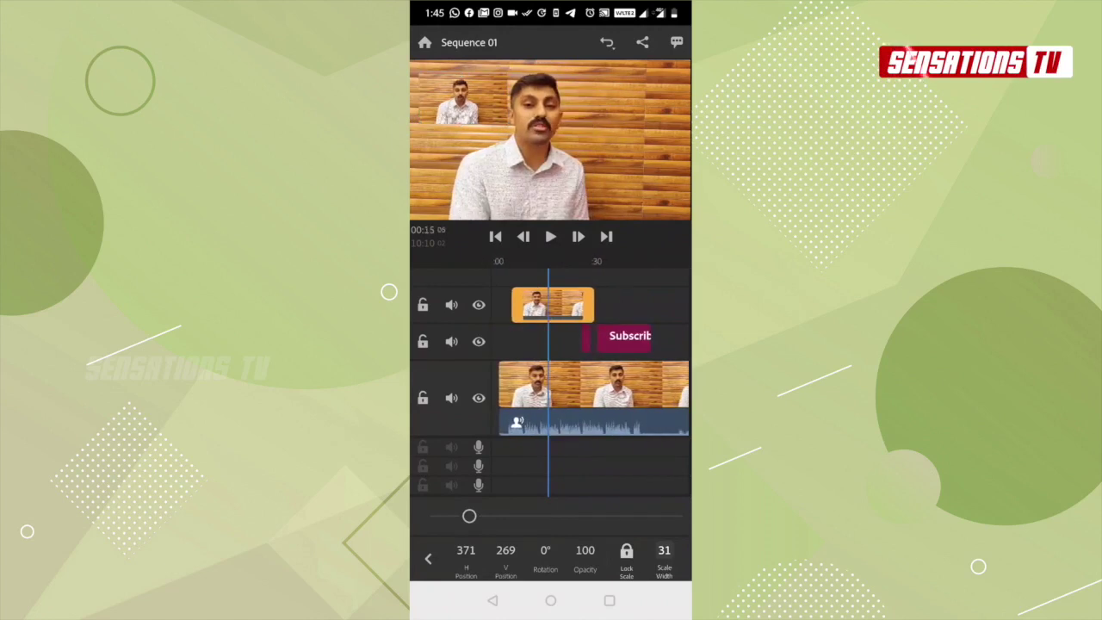
drag(552, 387, 553, 387)
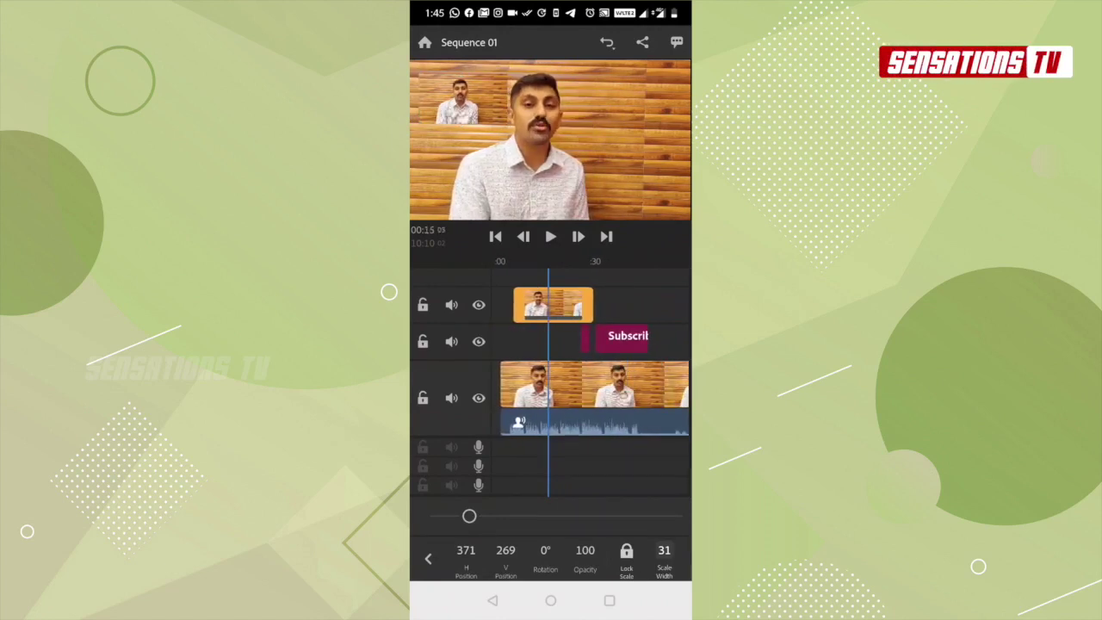
click(525, 387)
mouse_move(672, 387)
mouse_down()
mouse_move(535, 388)
mouse_move(595, 387)
mouse_up()
- Import the SENSATIONS TV logo clip from the device's videos into the project
click(565, 339)
click(428, 558)
click(421, 557)
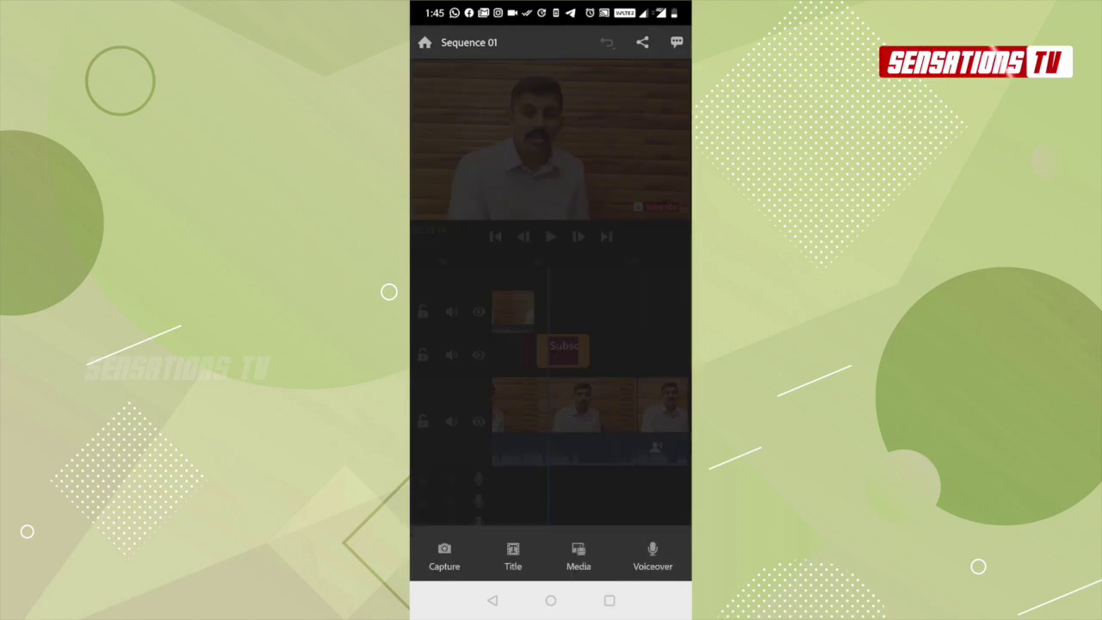
click(577, 556)
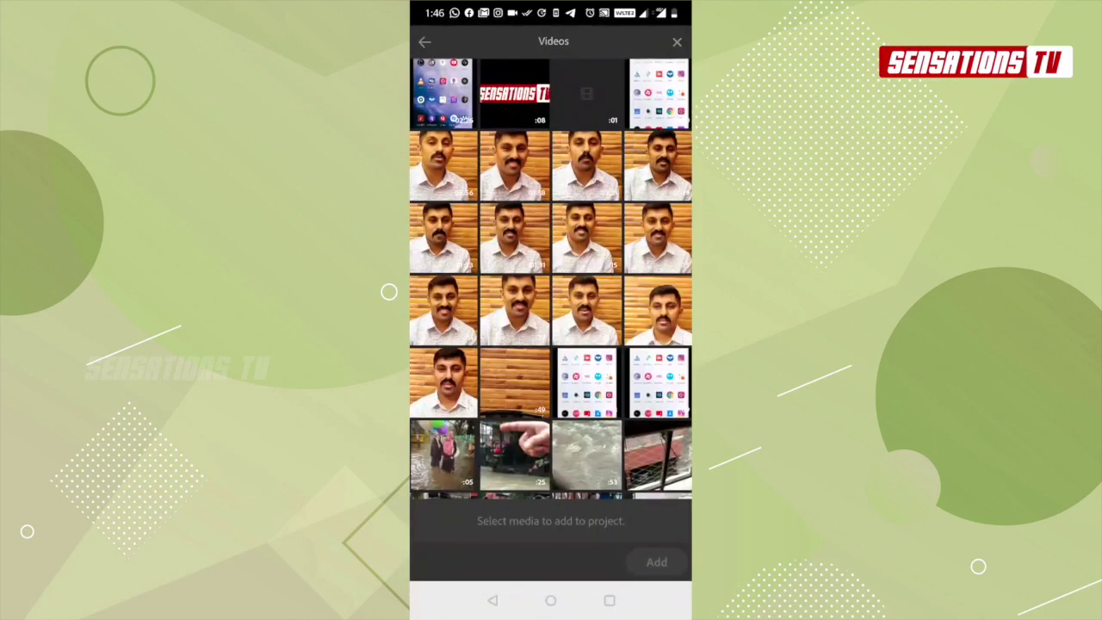
click(514, 93)
click(656, 561)
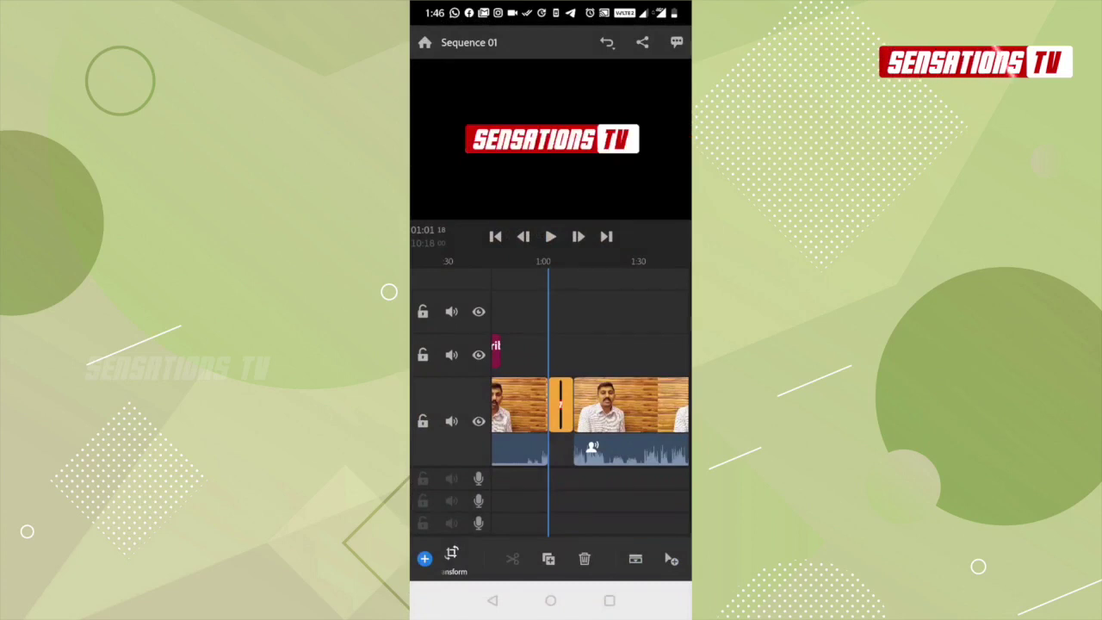
- Move the logo clip onto the titles track just after the Subscribe title, near 0:51
drag(560, 404, 523, 351)
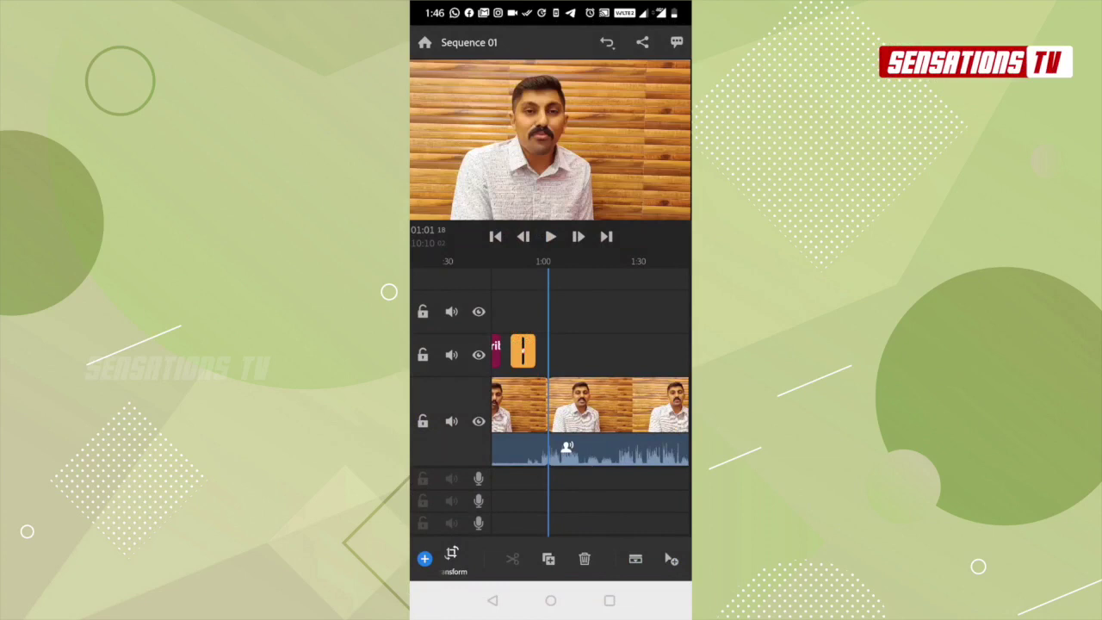
drag(589, 405, 613, 405)
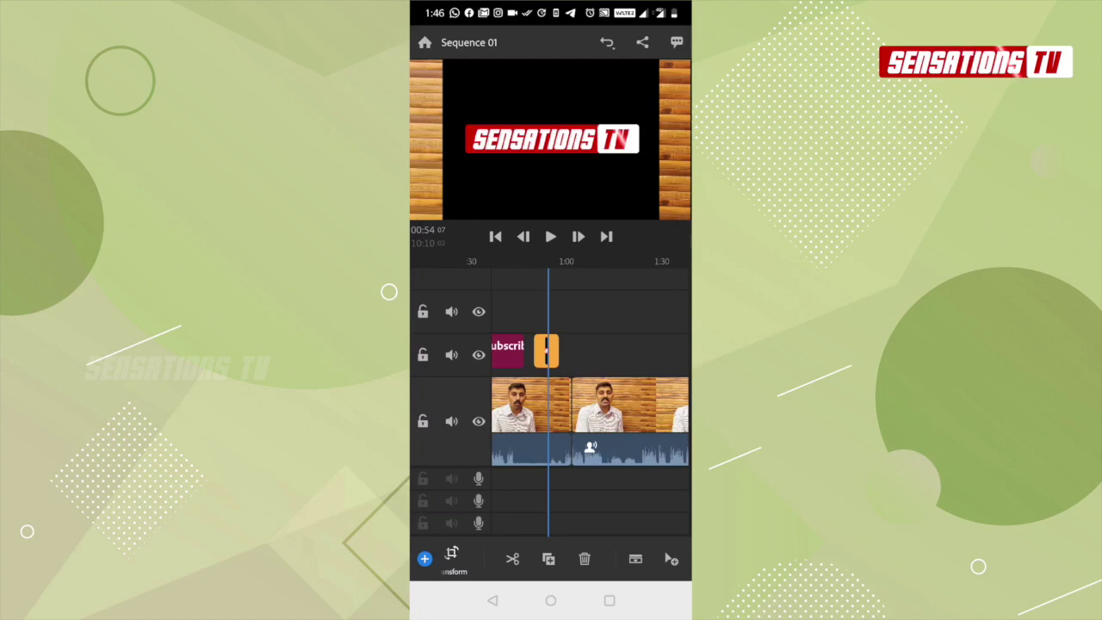
scroll(590, 405, up, 3)
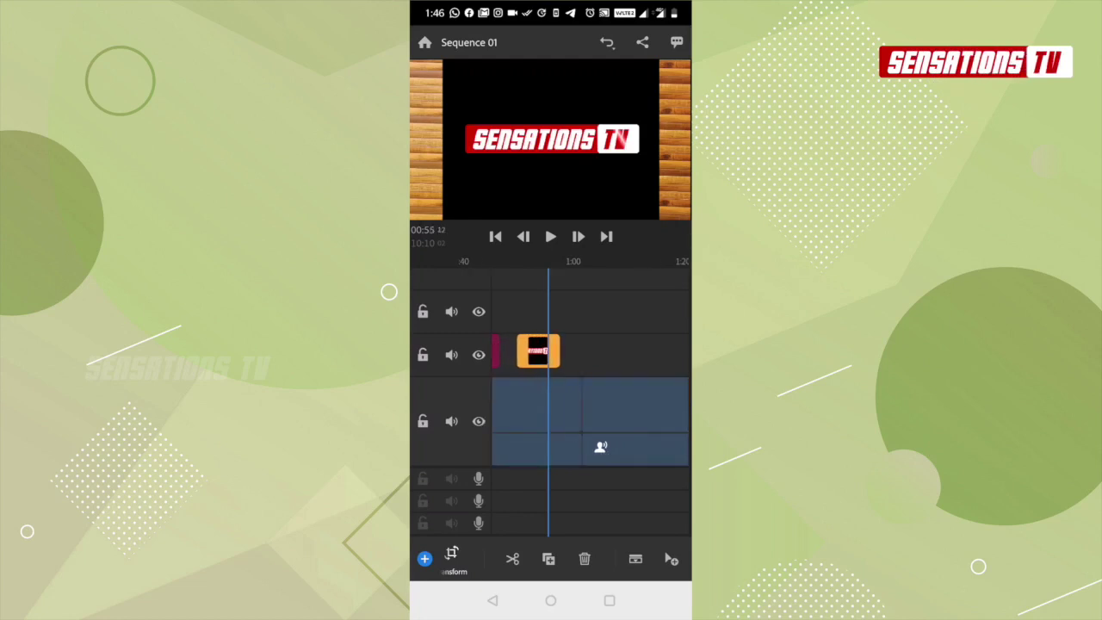
drag(590, 404, 587, 405)
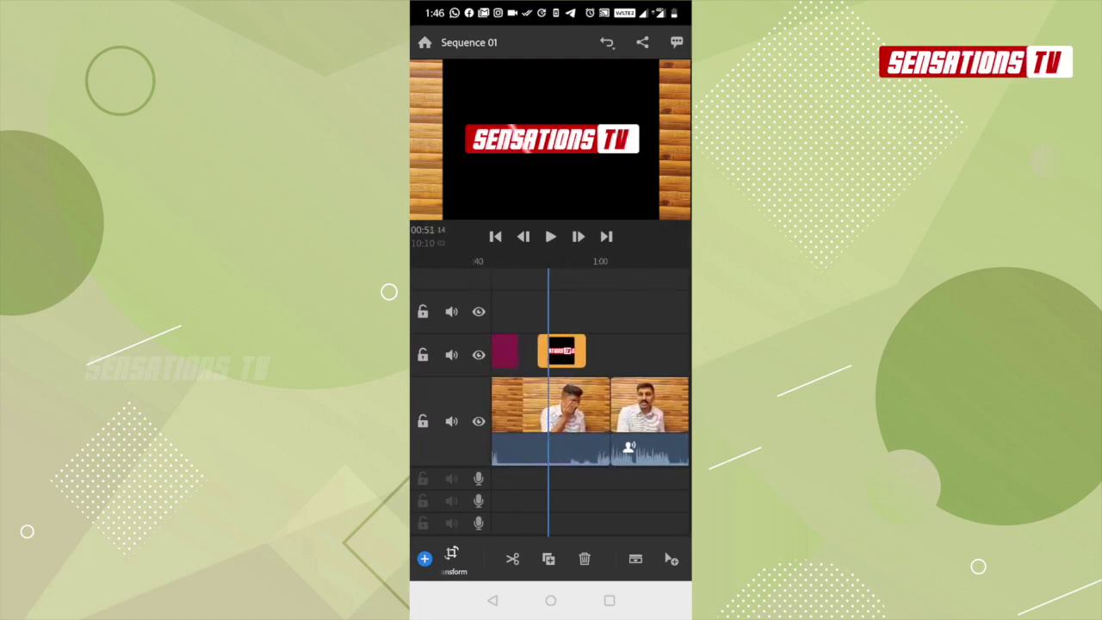
drag(457, 558, 543, 558)
click(537, 558)
click(428, 558)
- Crop the logo's top to 40 and bottom to 41 to remove the black areas
drag(456, 558, 543, 558)
click(534, 558)
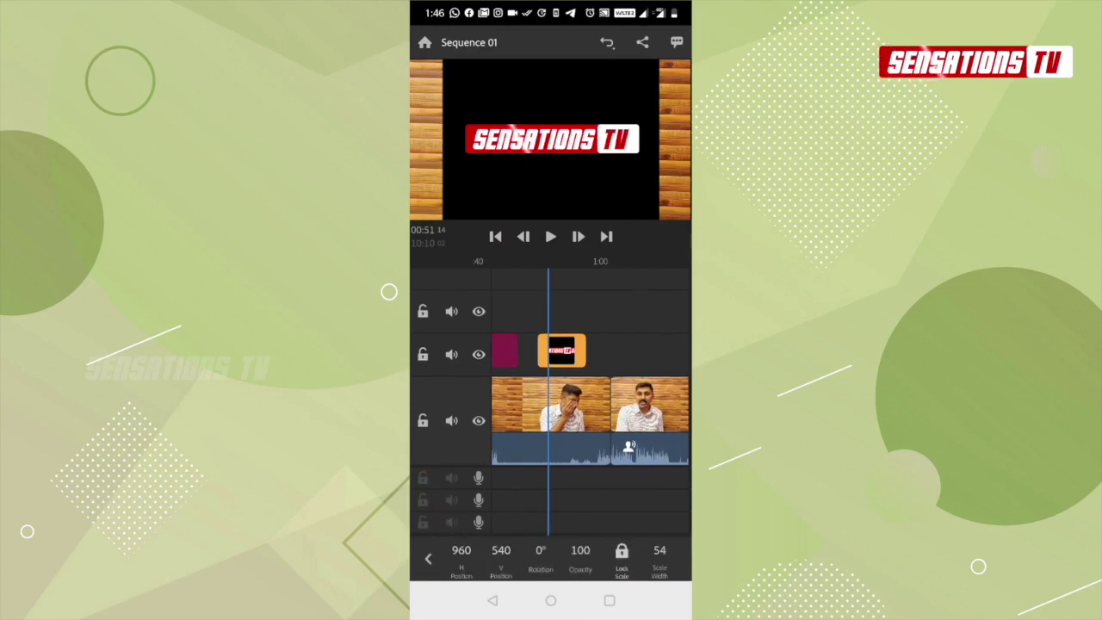
drag(637, 558, 462, 558)
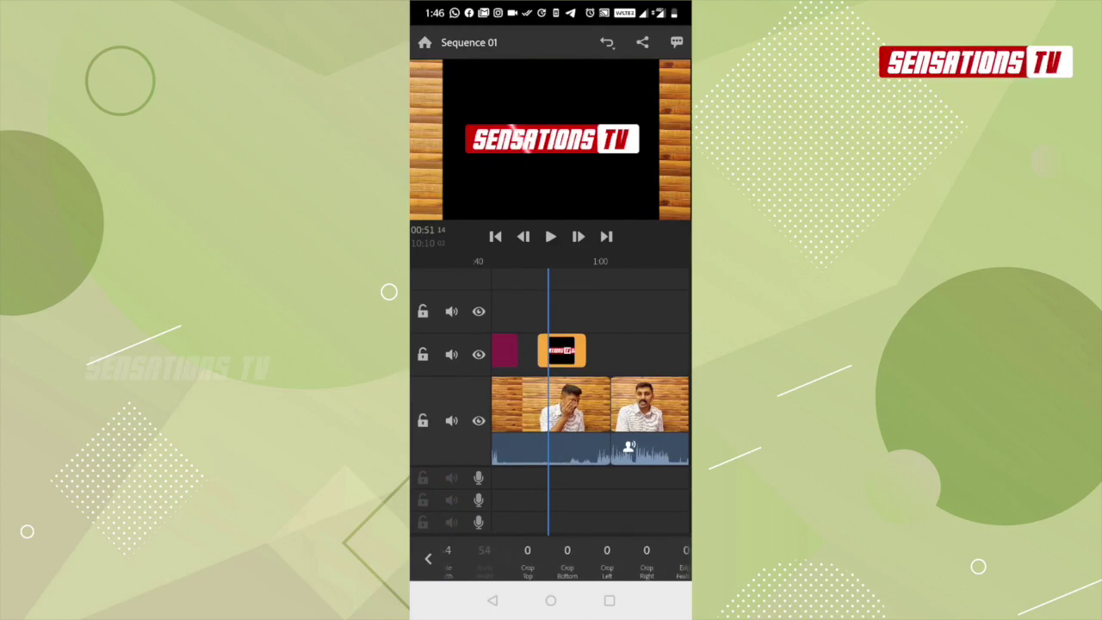
click(527, 556)
drag(430, 516, 532, 516)
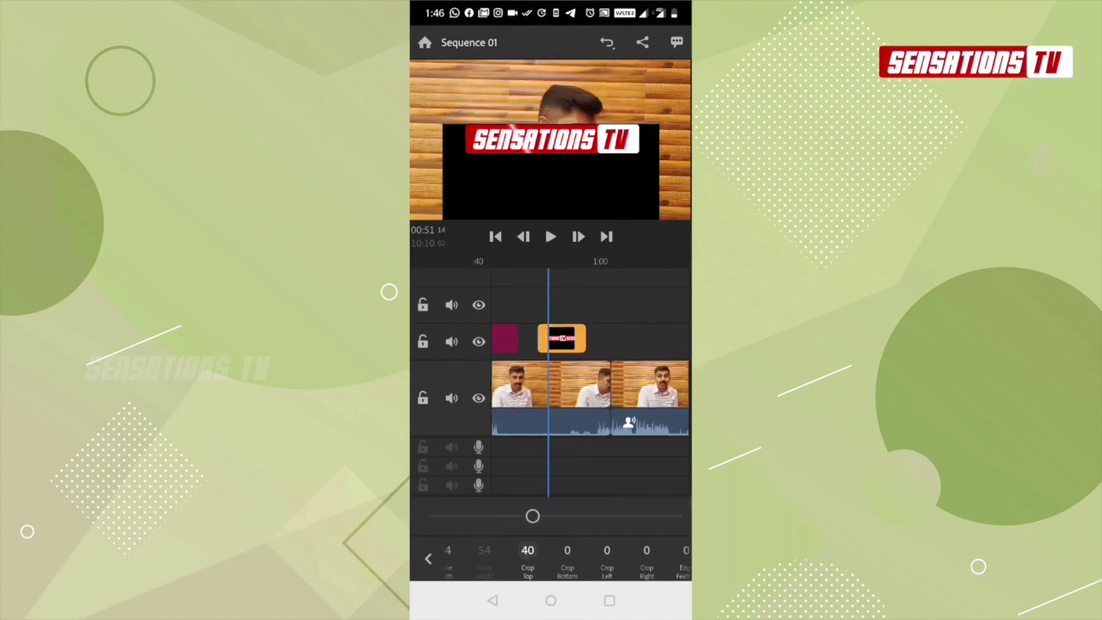
click(567, 555)
drag(430, 516, 533, 516)
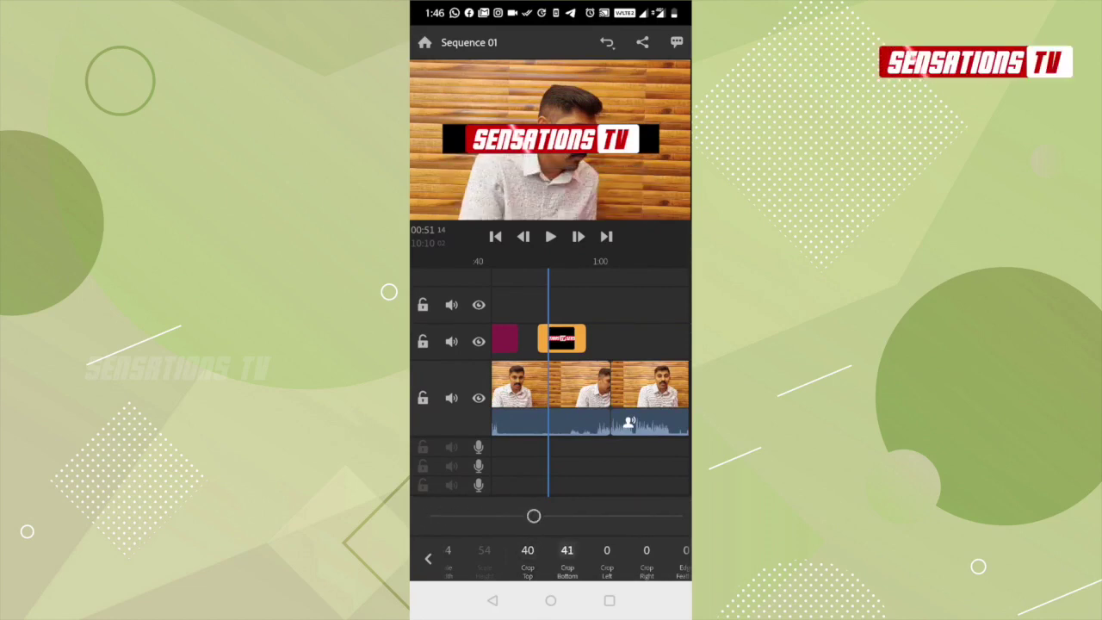
- Crop the logo's left side to 11 and right side to 9, with edge feather 92
click(608, 555)
drag(430, 516, 456, 516)
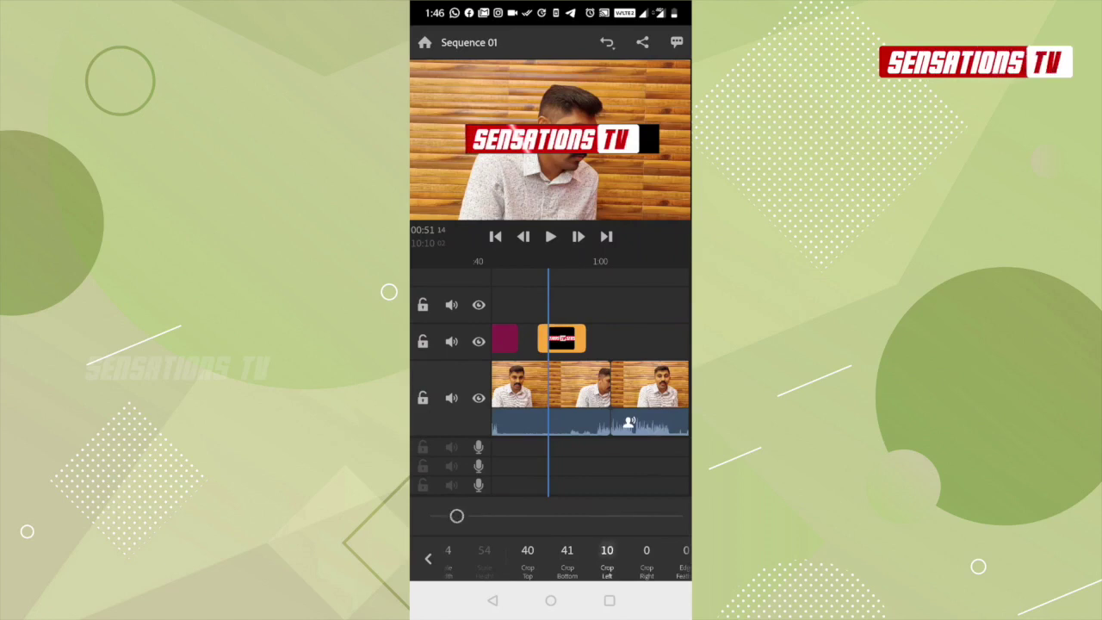
click(647, 555)
mouse_move(431, 516)
mouse_down()
mouse_move(463, 516)
mouse_move(452, 516)
mouse_up()
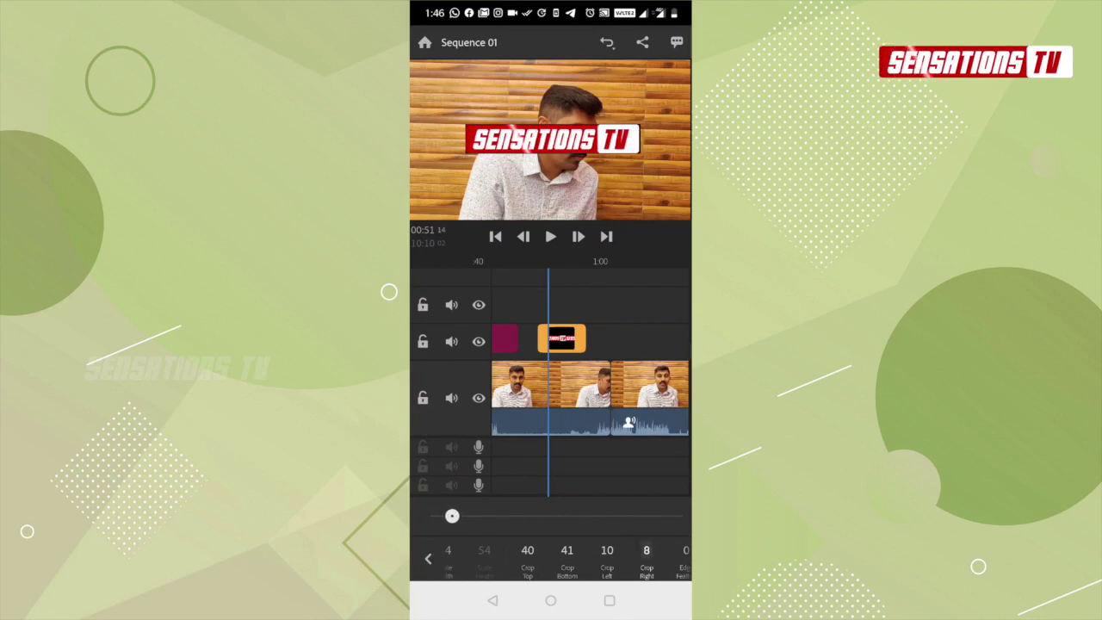
drag(620, 555, 511, 555)
click(577, 556)
- Move the logo clip up to the top track, slide it earlier, and set the playhead near 0:35
mouse_move(561, 339)
mouse_down()
mouse_move(493, 311)
mouse_move(552, 301)
mouse_up()
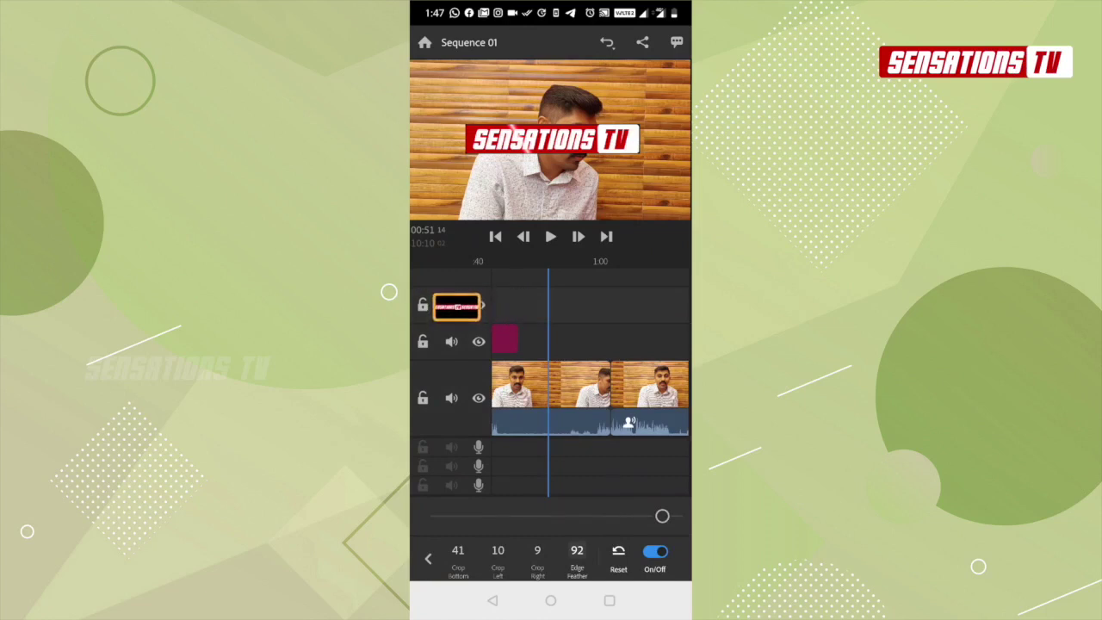
click(520, 337)
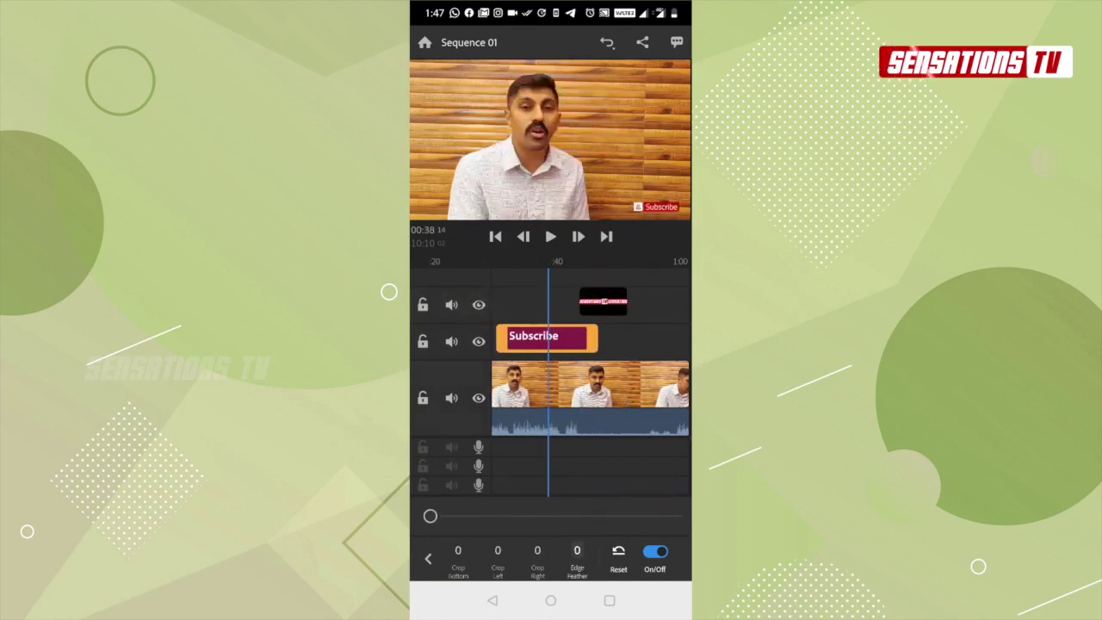
drag(603, 301, 532, 301)
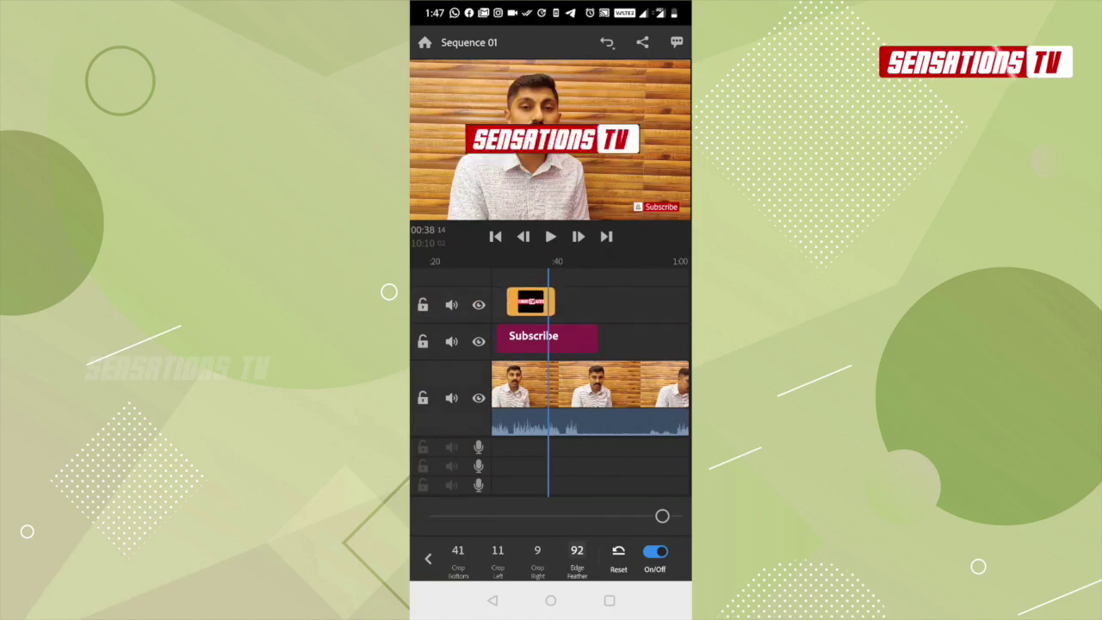
drag(594, 465, 614, 465)
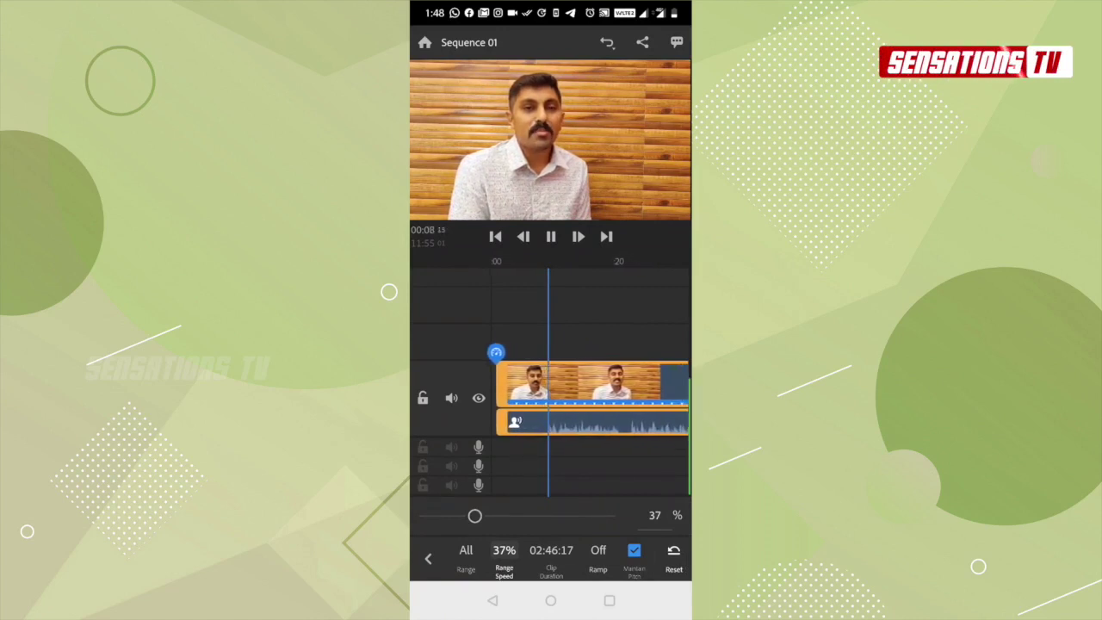
- Raise the main clip's speed to about 102%, shortening it to 01:15:05
drag(474, 515, 518, 516)
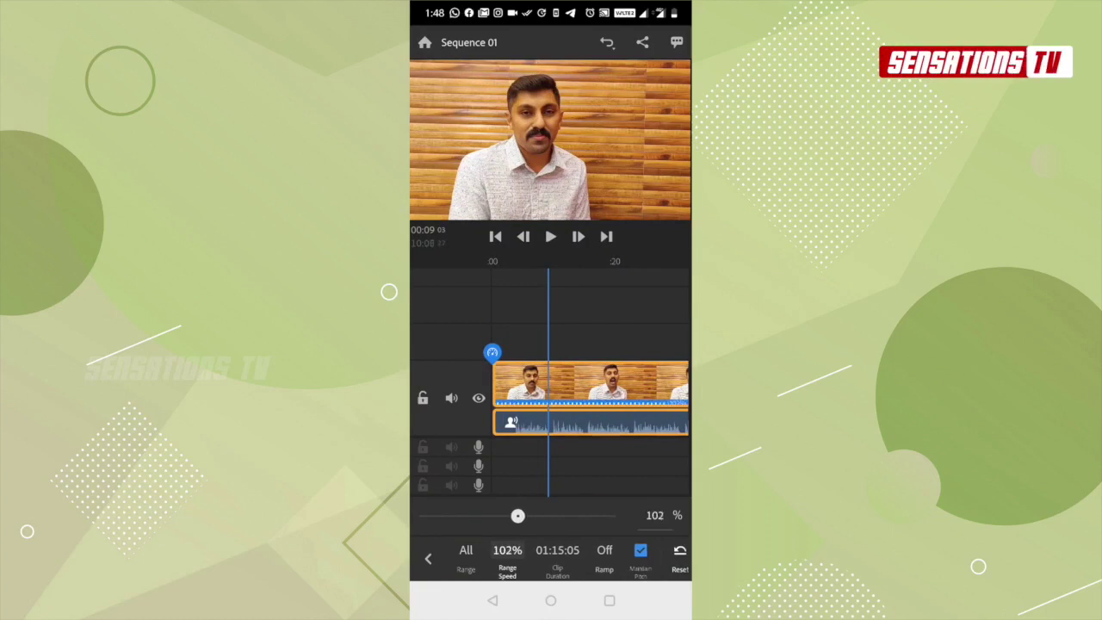
- Open the first clip's built-in colour presets and try the Cinematic look
click(428, 559)
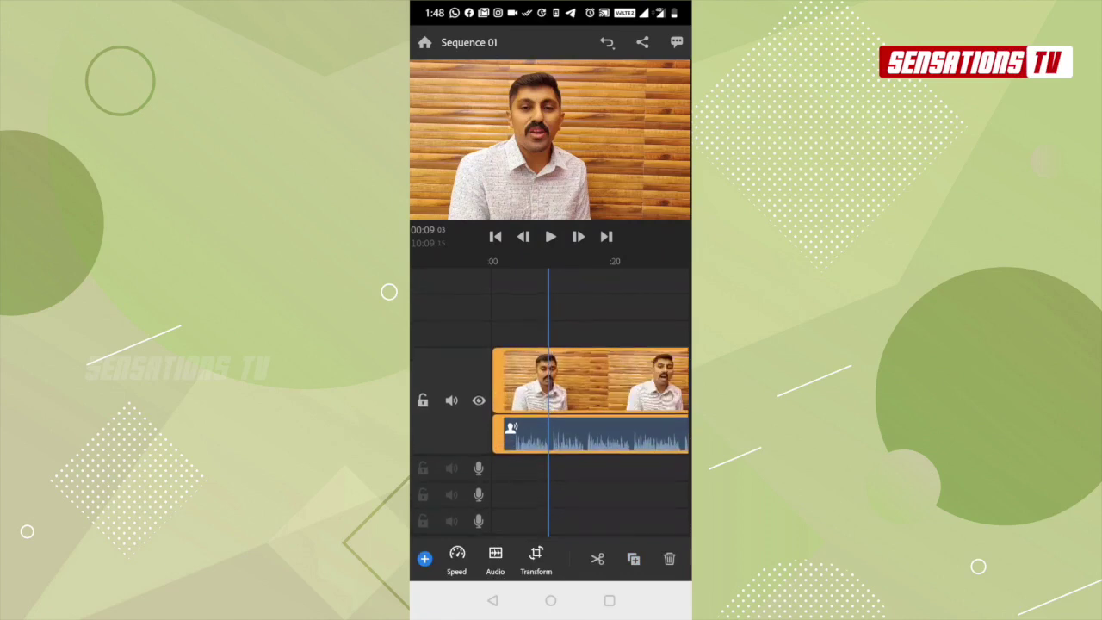
scroll(552, 559, left, 3)
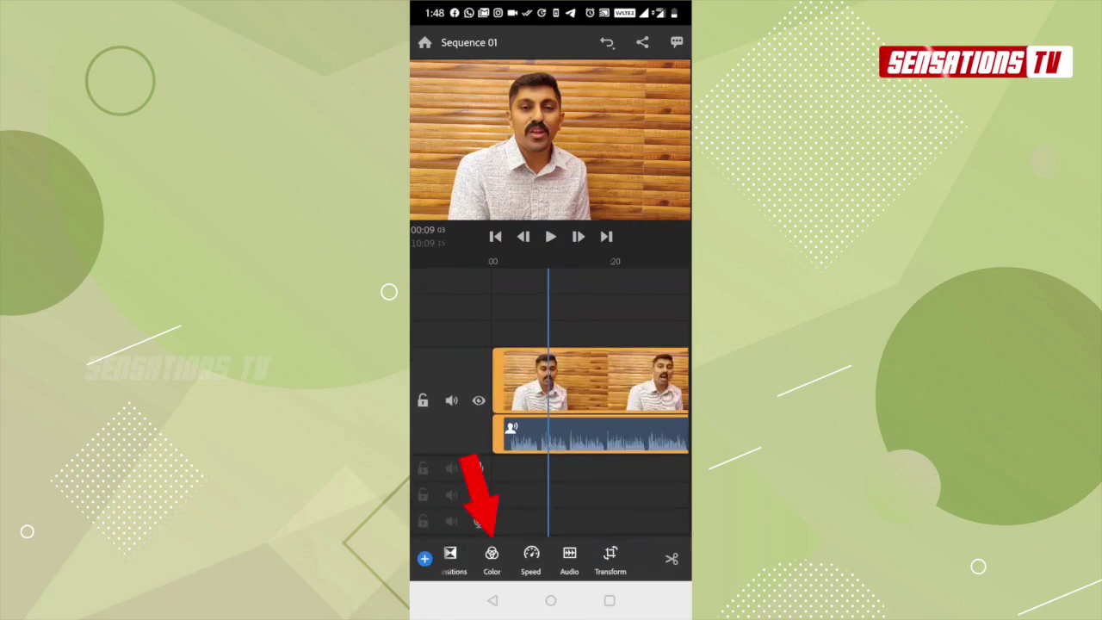
click(492, 556)
scroll(551, 496, right, 1)
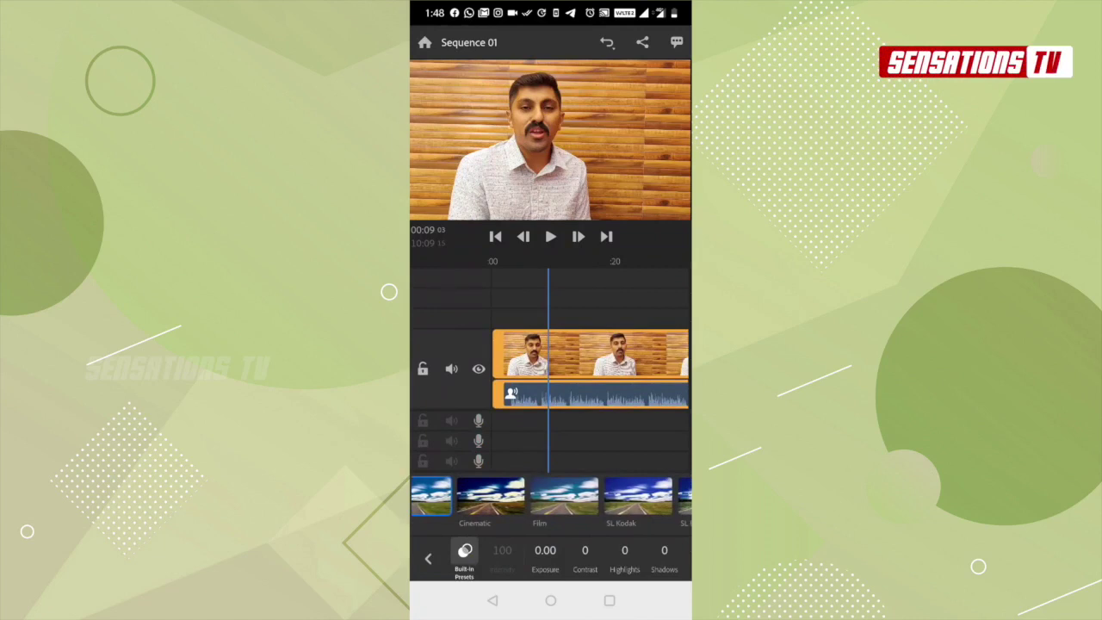
scroll(552, 496, right, 2)
scroll(551, 496, right, 3)
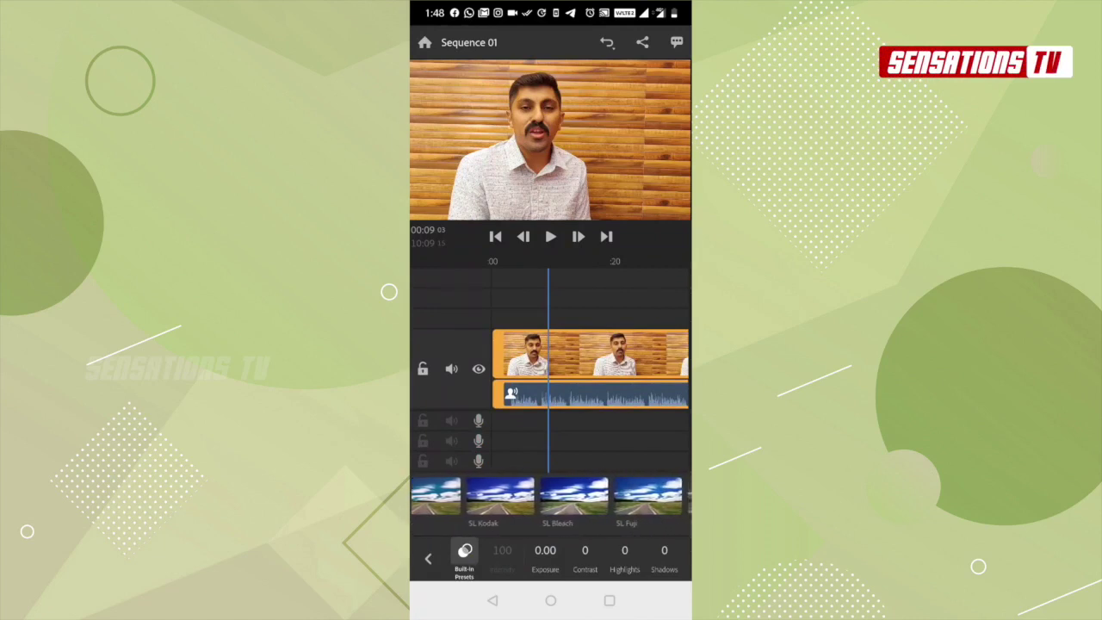
scroll(551, 496, left, 5)
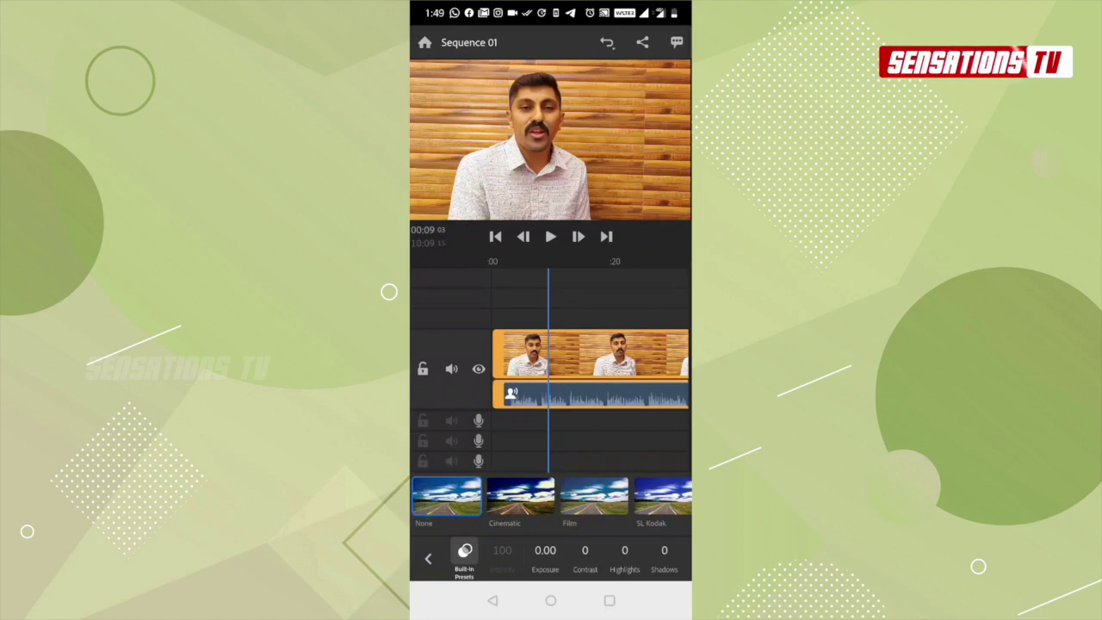
click(520, 496)
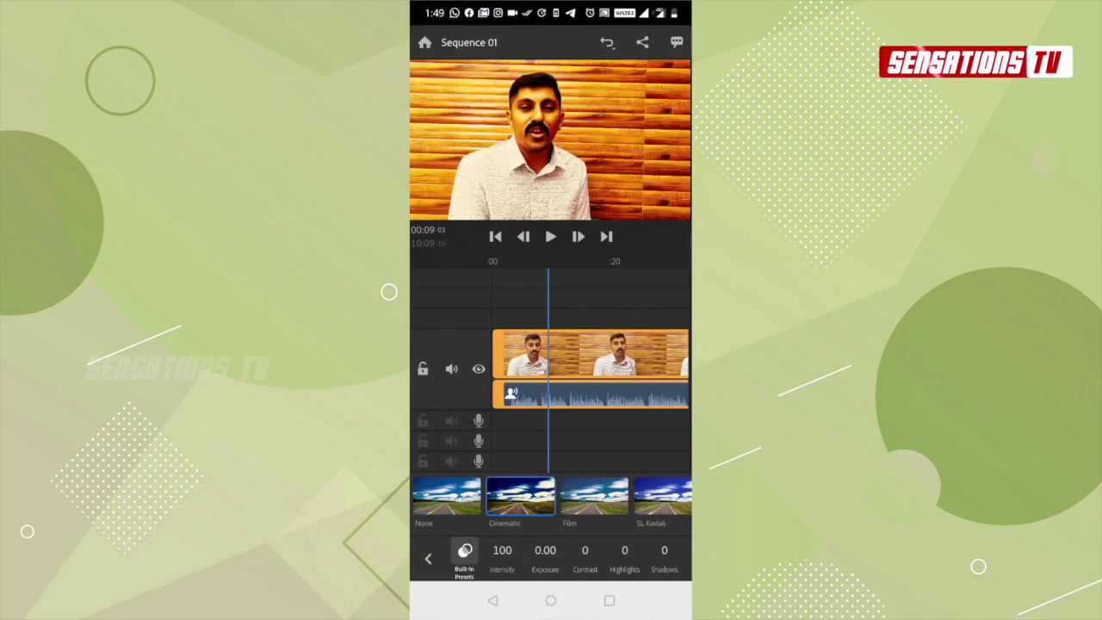
- Compare Film, SL Kodak and Mono, then settle on SL Bleach for the first clip
click(595, 497)
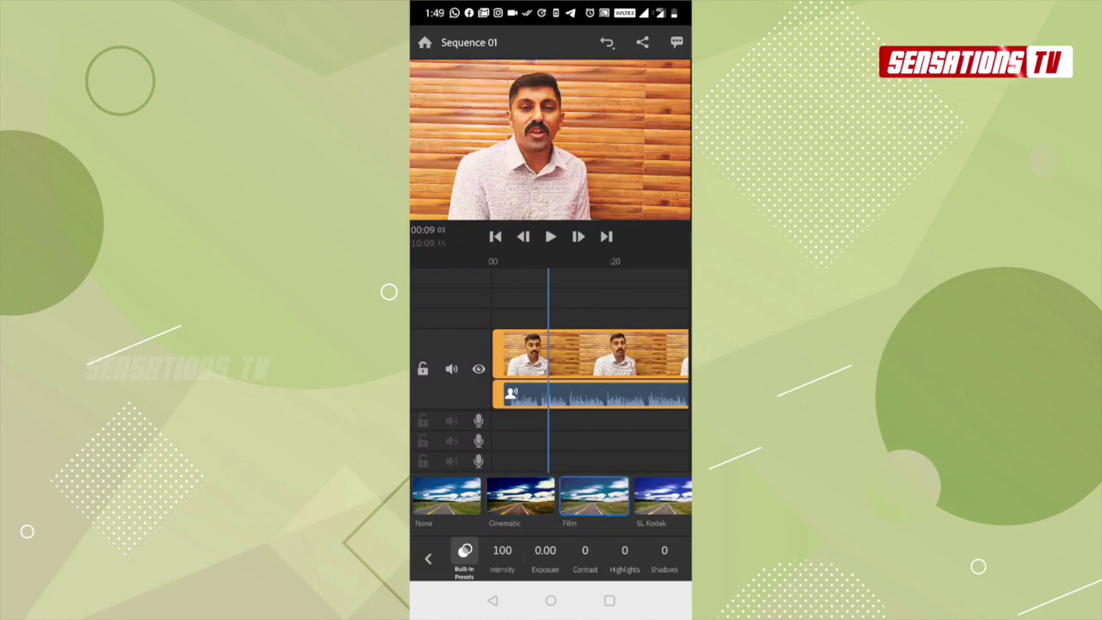
drag(637, 497, 538, 497)
click(569, 497)
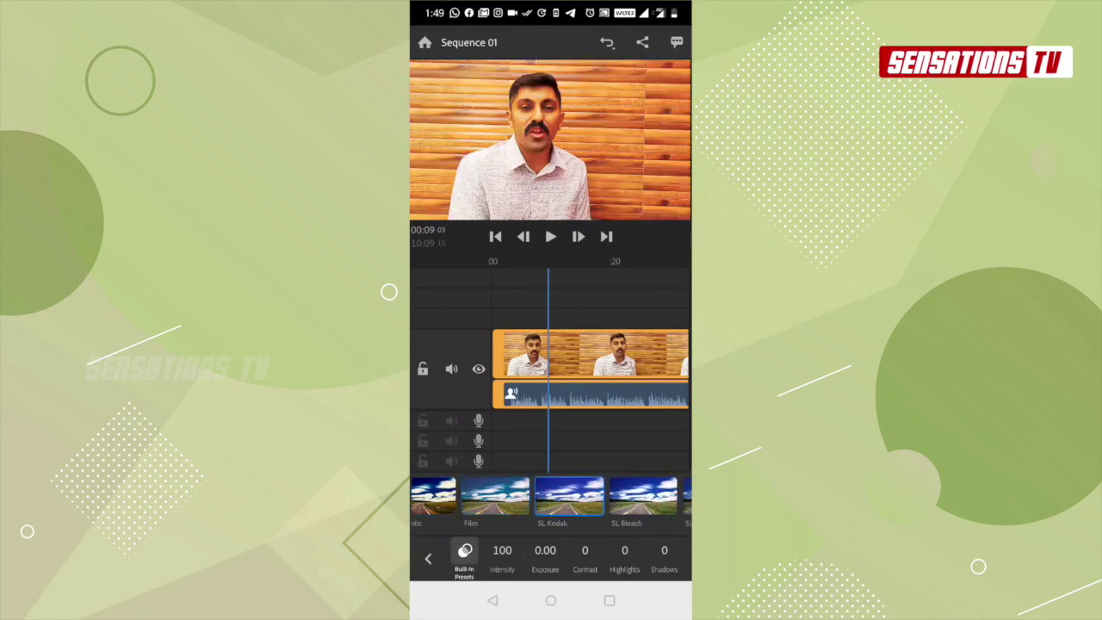
click(644, 497)
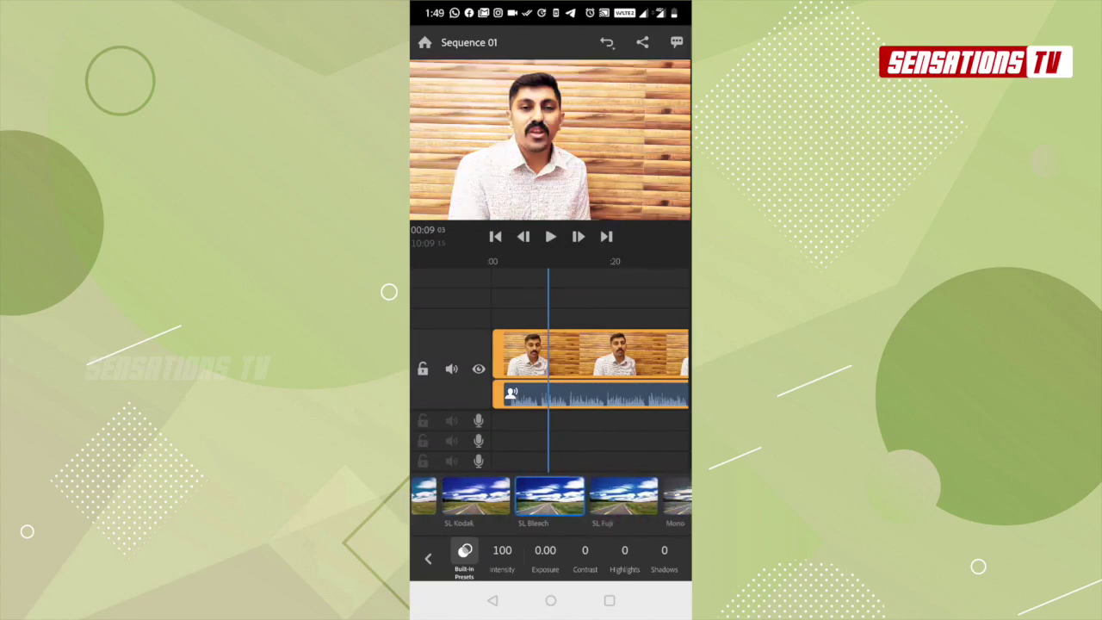
click(675, 496)
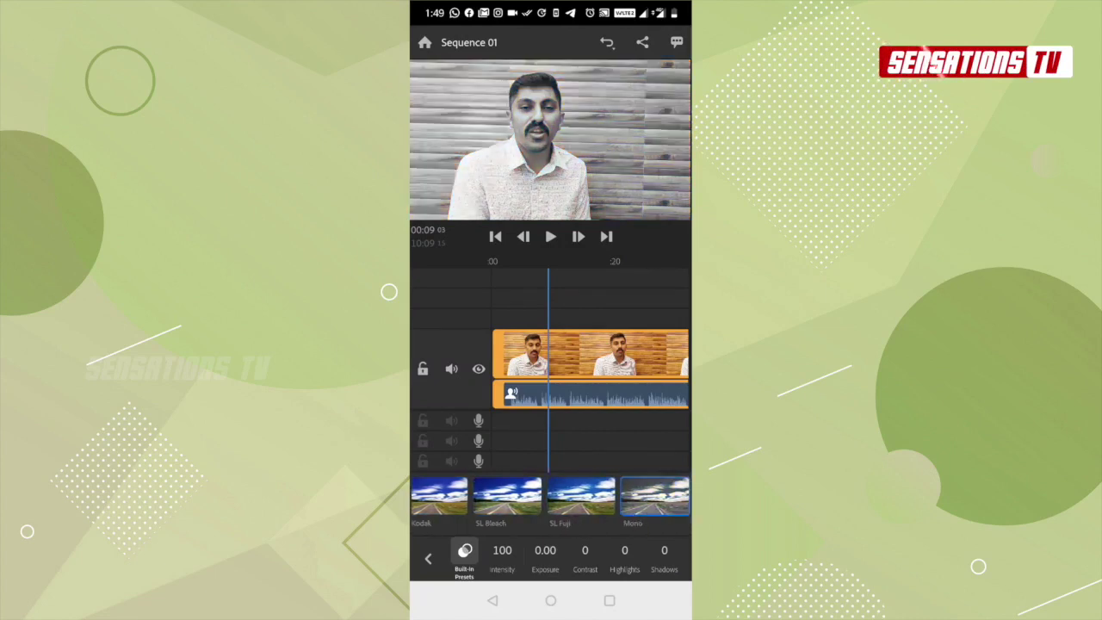
drag(516, 497, 594, 497)
click(571, 497)
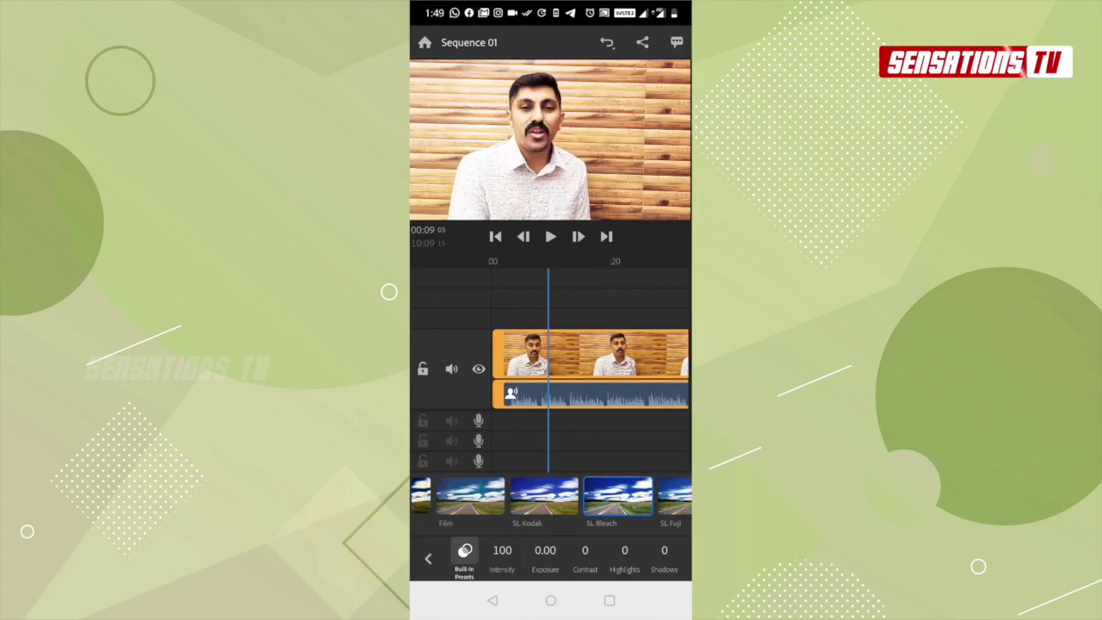
- Move to the next clip and apply the Film colour preset at intensity 100
scroll(591, 369, down, 2)
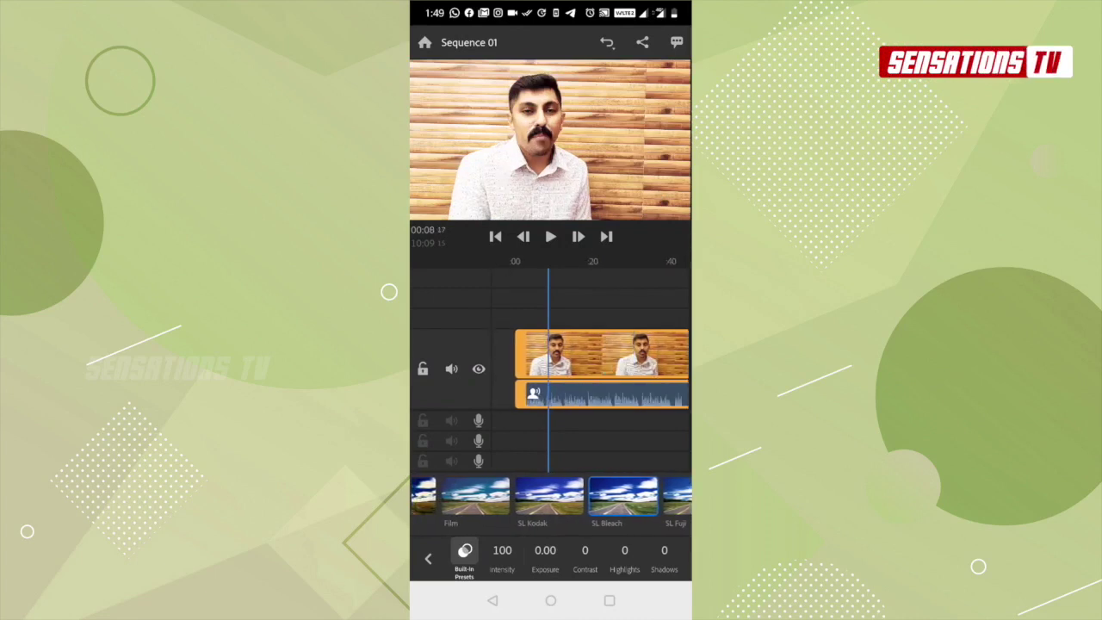
drag(646, 293, 462, 292)
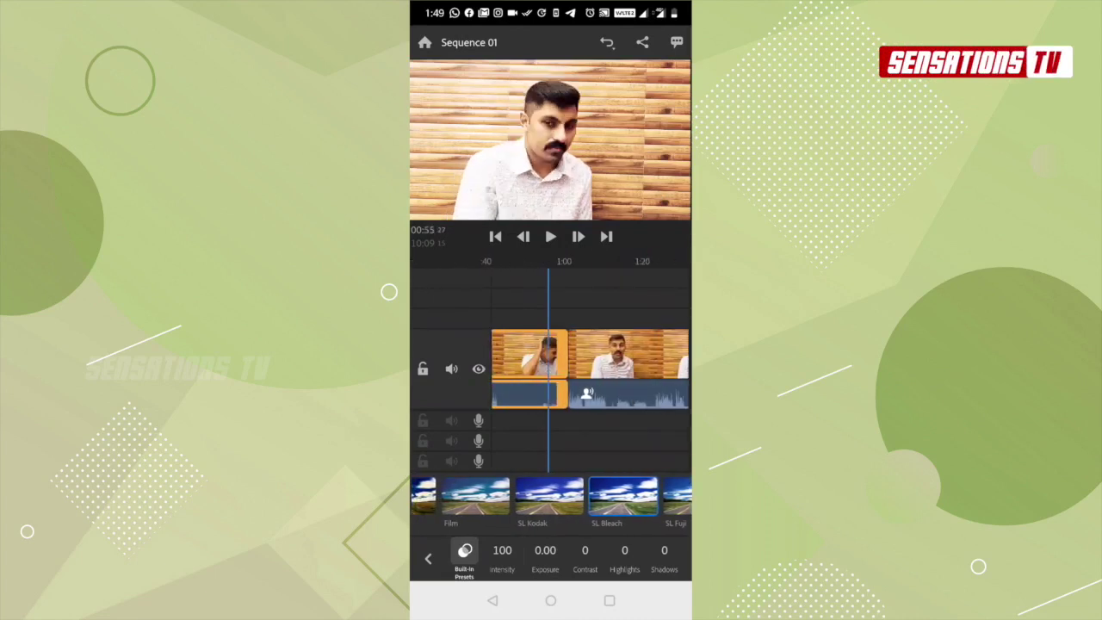
drag(620, 292, 529, 292)
click(594, 496)
mouse_move(603, 293)
mouse_down()
mouse_move(550, 293)
mouse_move(587, 293)
mouse_up()
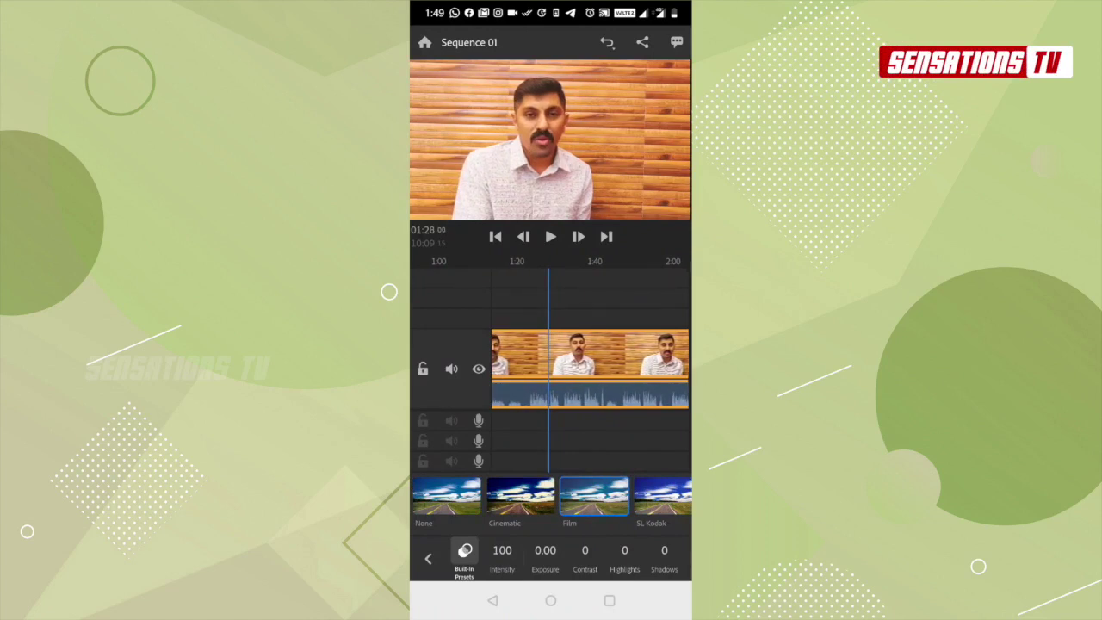
click(589, 355)
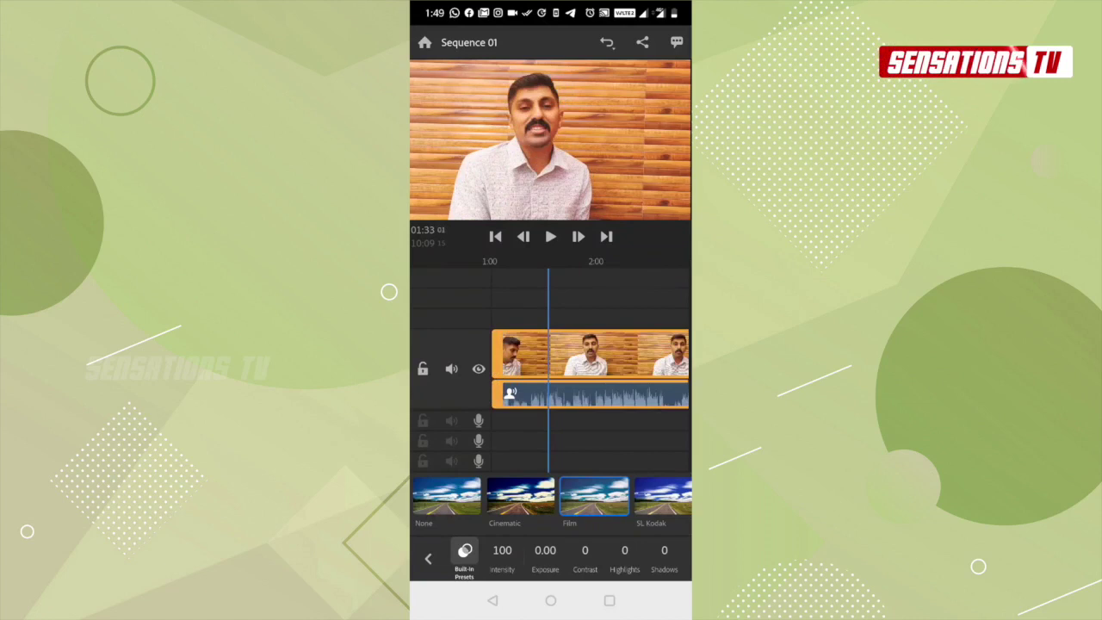
click(428, 558)
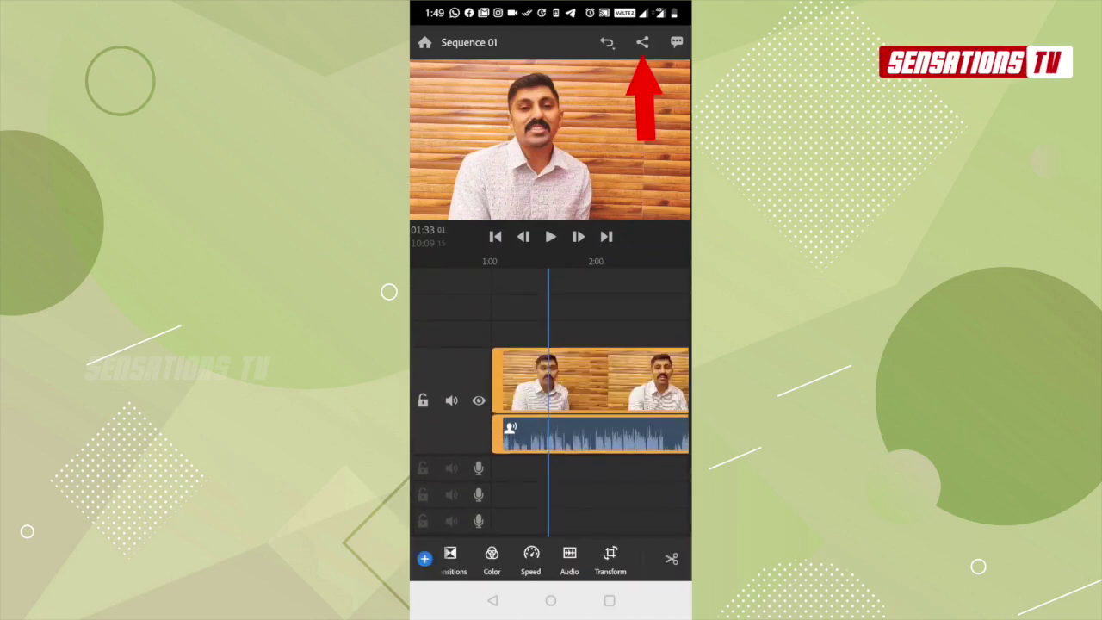
- Show the export quality settings and keep the Automatic 1920x1080, 30 fps preset
click(643, 42)
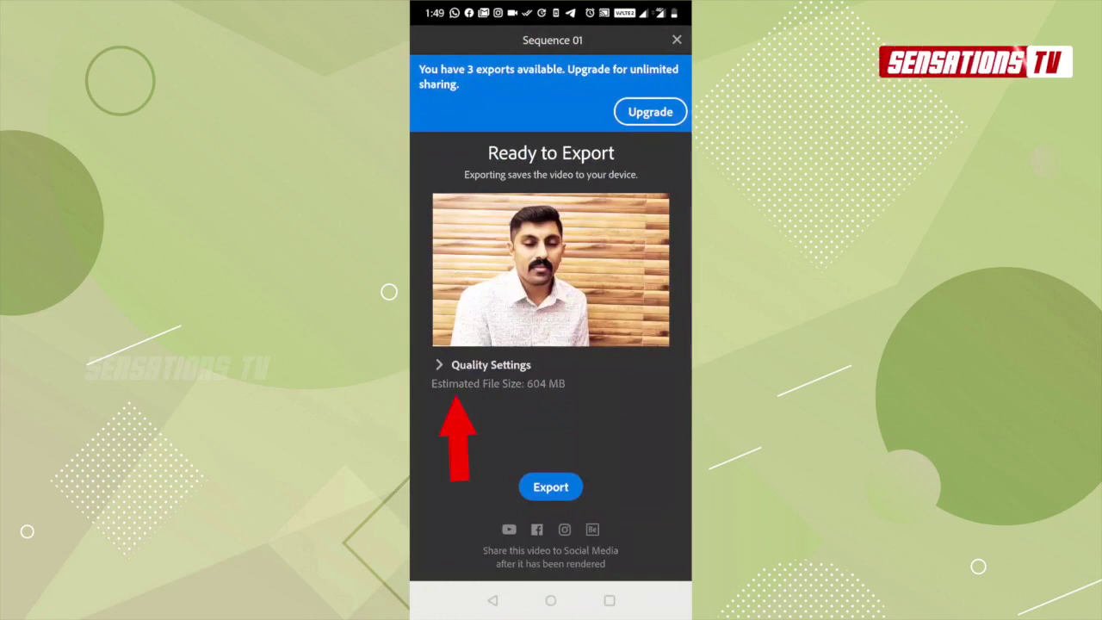
click(486, 365)
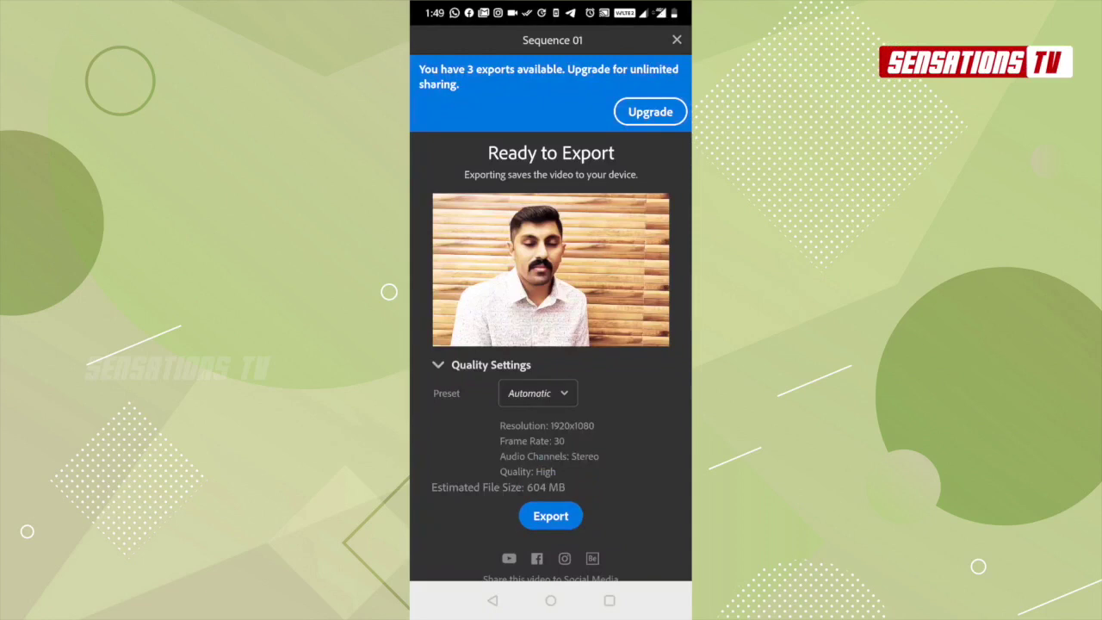
click(537, 393)
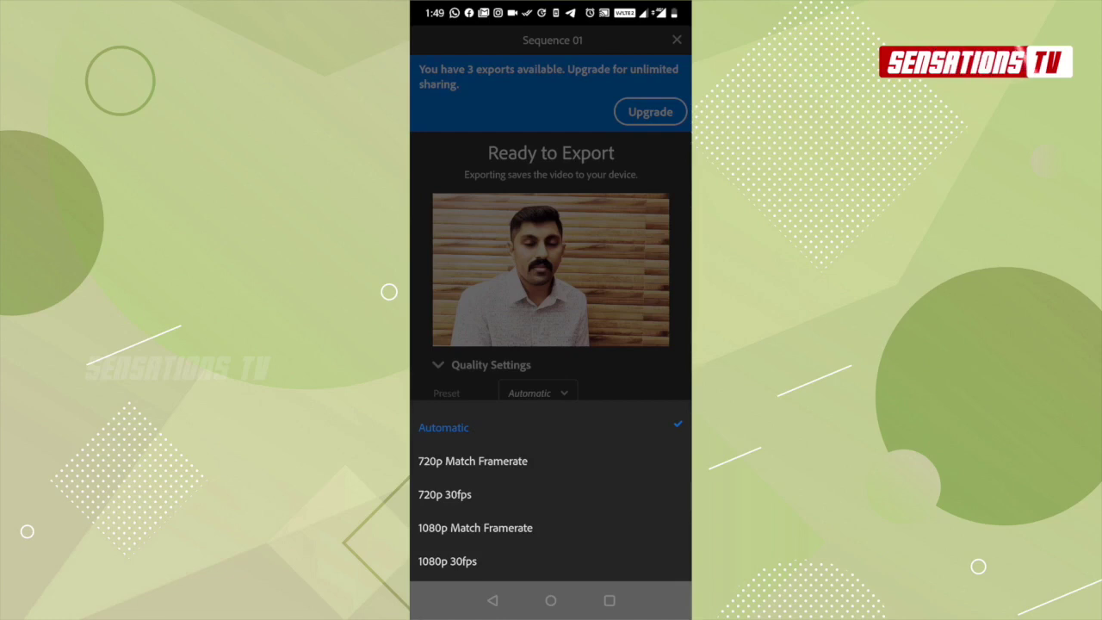
click(443, 427)
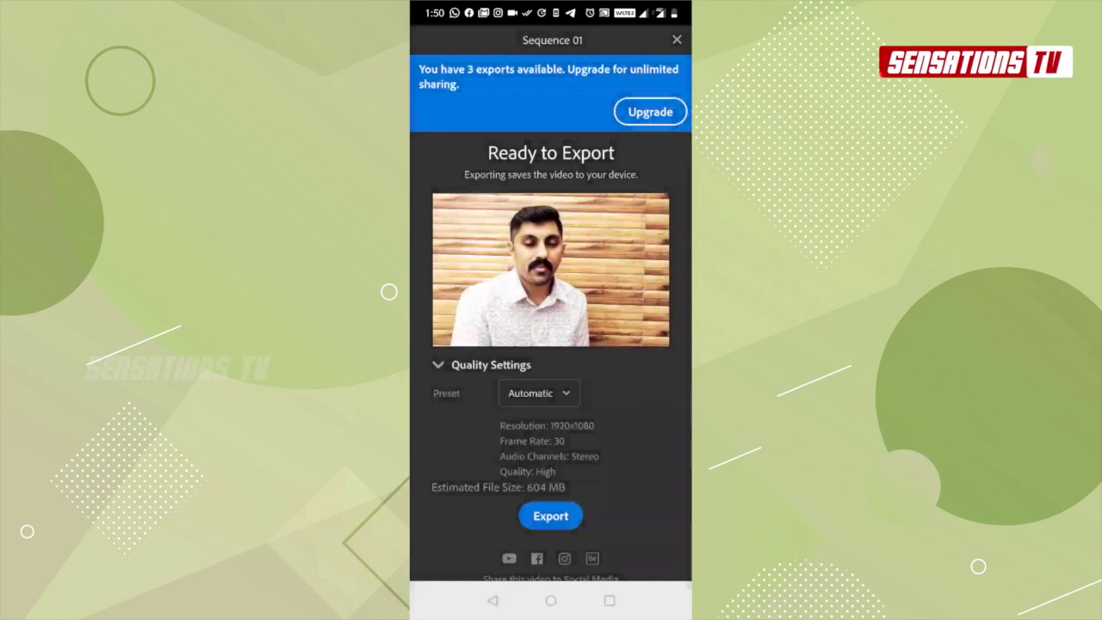
- Export Sequence 01 and let the video render
click(552, 516)
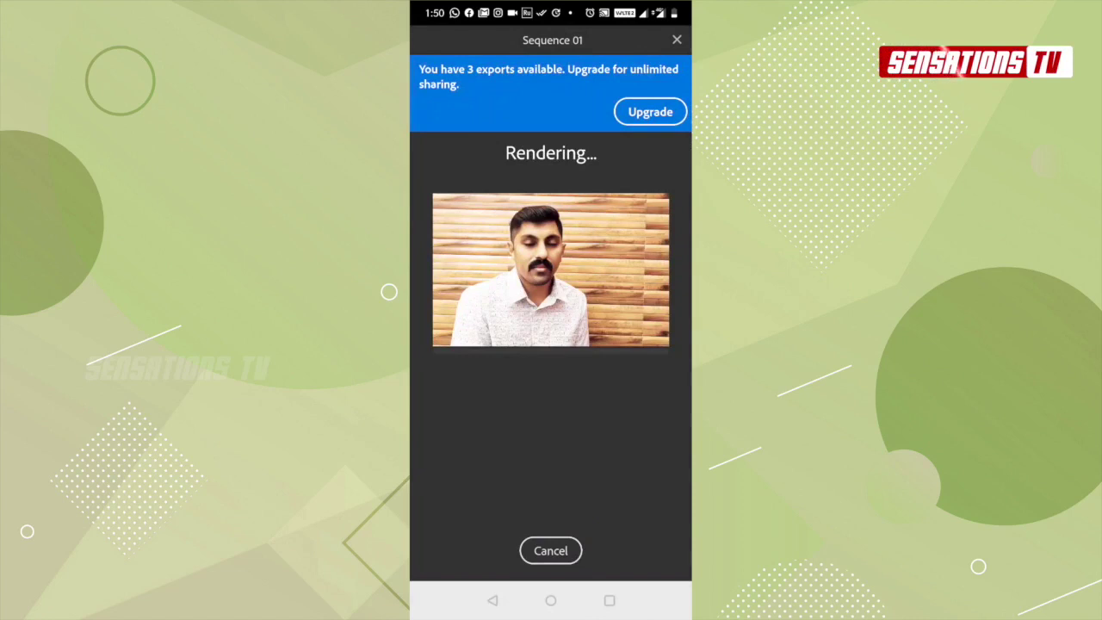